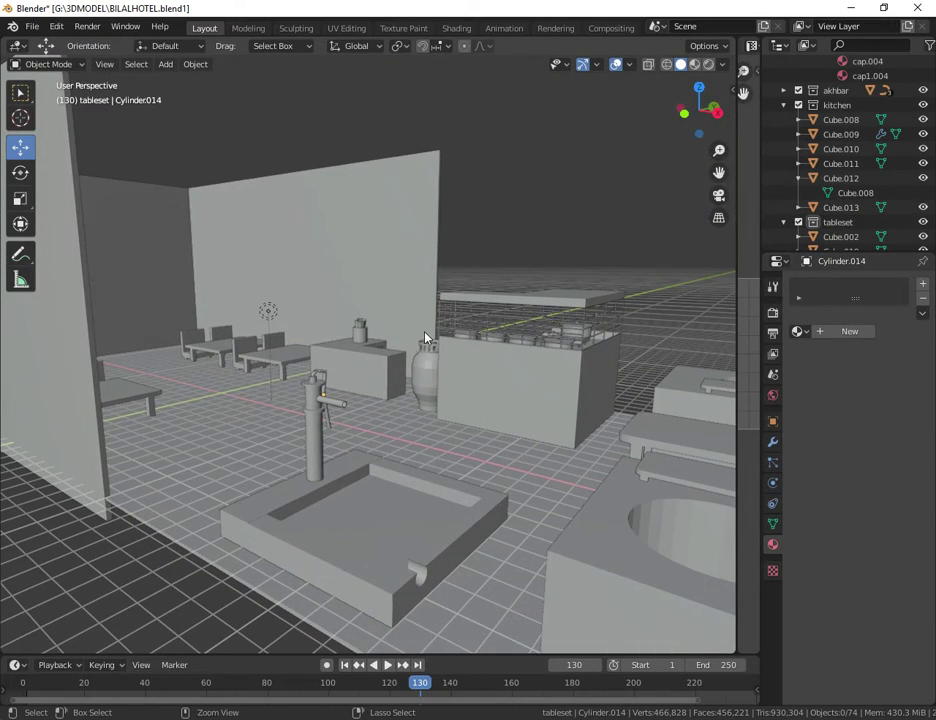
# Save the file, and assign the existing Material.018 to the L-shaped counter beside the large jar
pyautogui.hotkey('ctrl', 's')
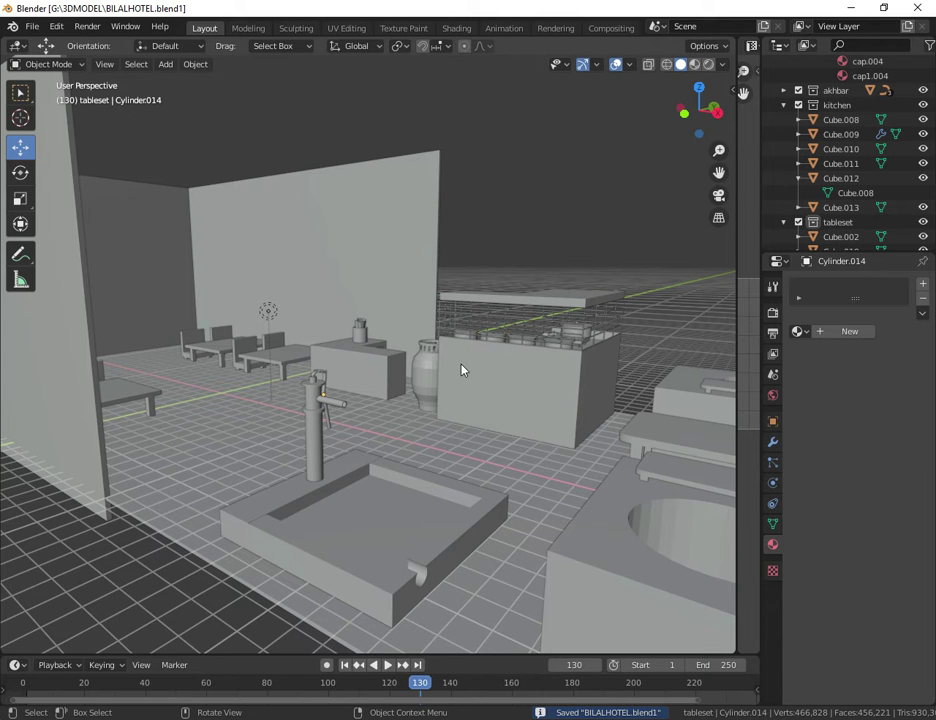
pyautogui.scroll(4, 461, 370)
pyautogui.scroll(-4, 461, 370)
pyautogui.scroll(5, 461, 370)
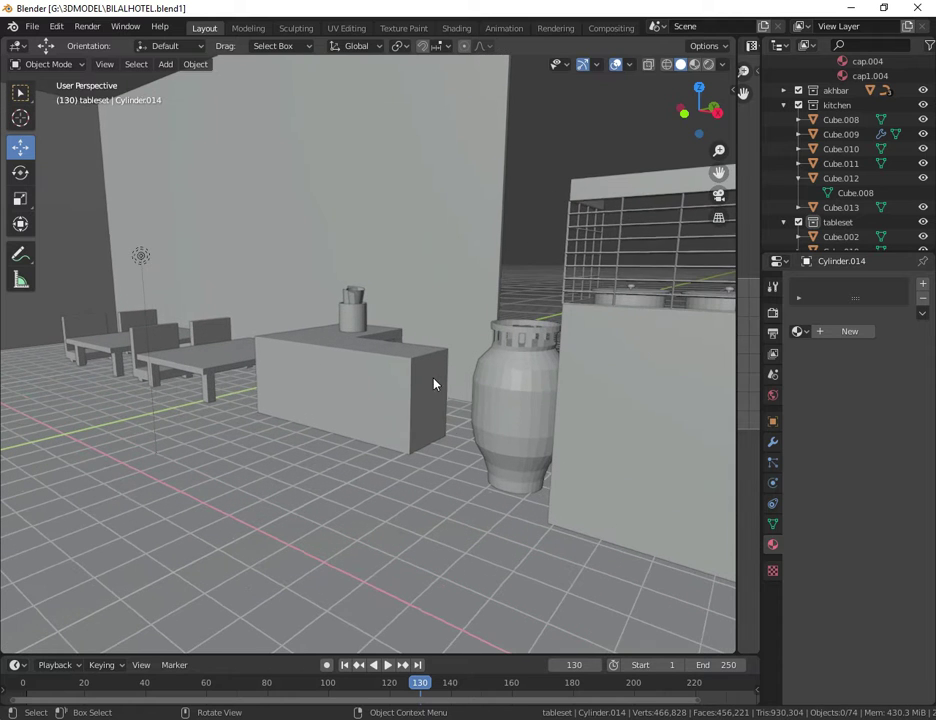
pyautogui.click(297, 355)
pyautogui.click(800, 331)
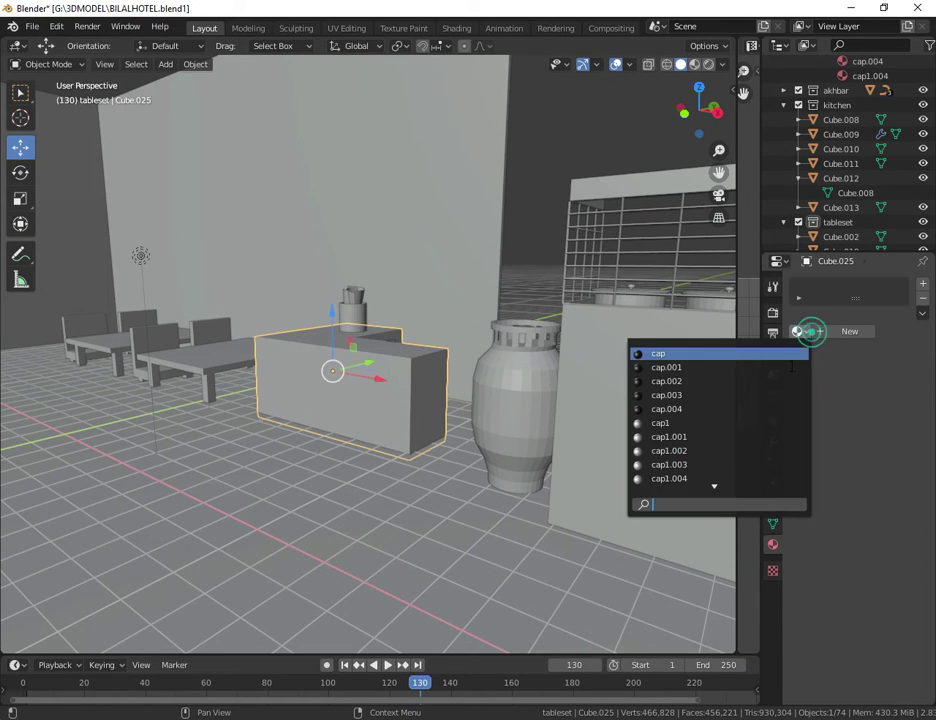
pyautogui.scroll(-16, 713, 480)
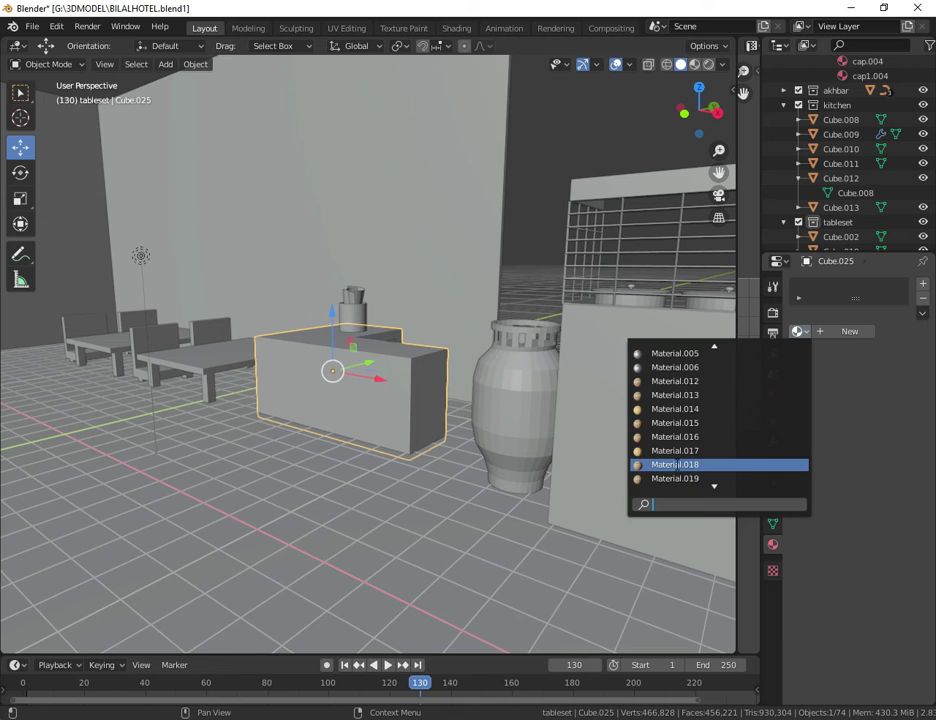
pyautogui.click(674, 464)
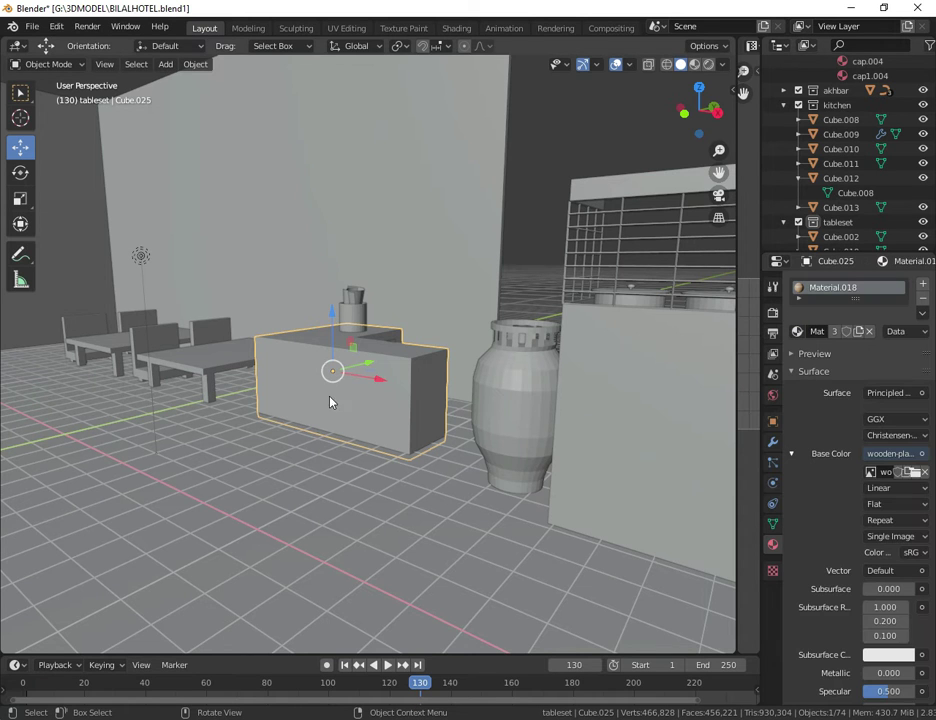
# Create a new material on the kitchen counter with the wire grille and give it a blue base color
pyautogui.moveTo(331, 402); pyautogui.dragTo(371, 320, button='middle')
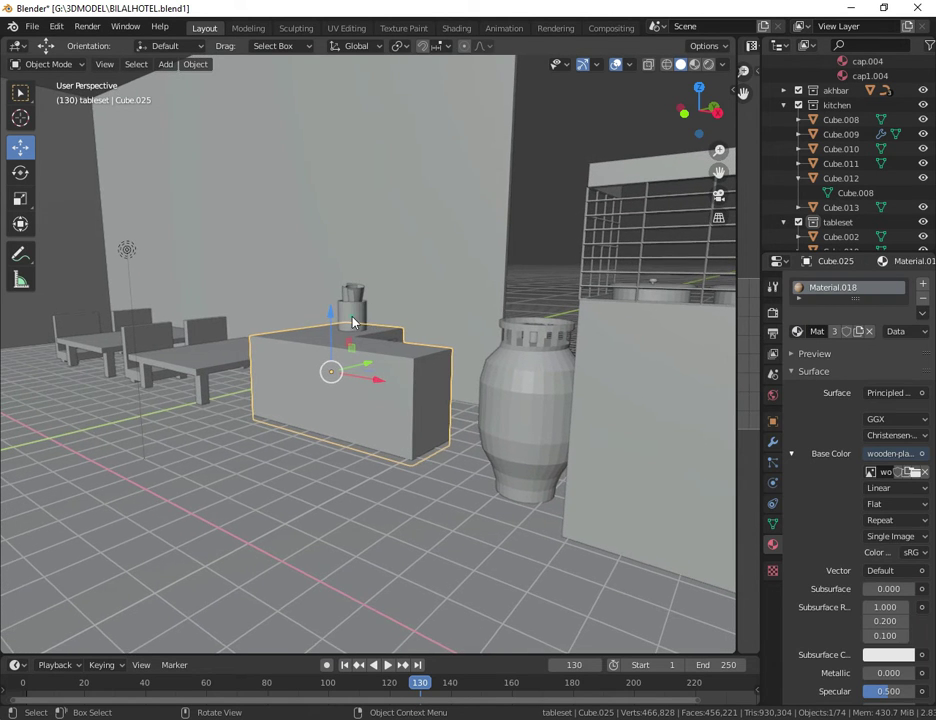
pyautogui.click(352, 320)
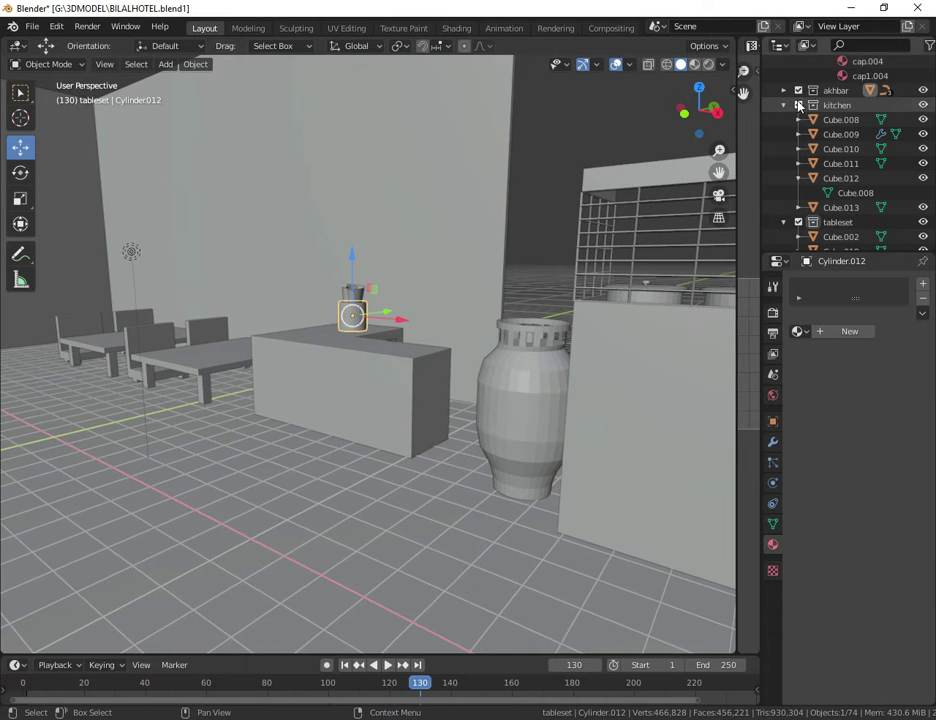
pyautogui.moveTo(720, 172); pyautogui.dragTo(660, 17)
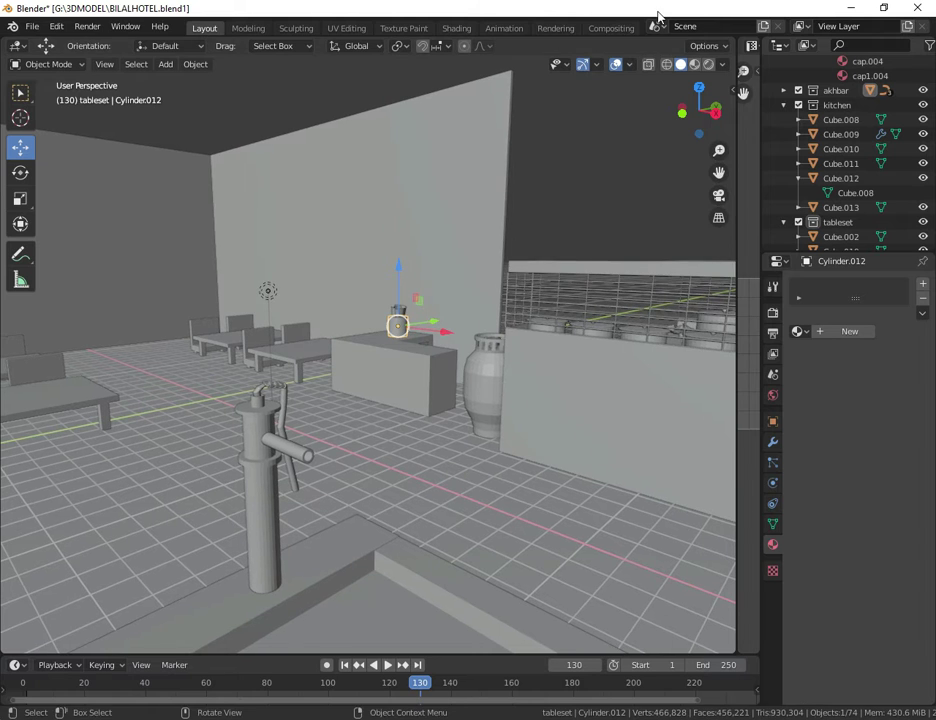
pyautogui.moveTo(719, 172); pyautogui.dragTo(585, 180)
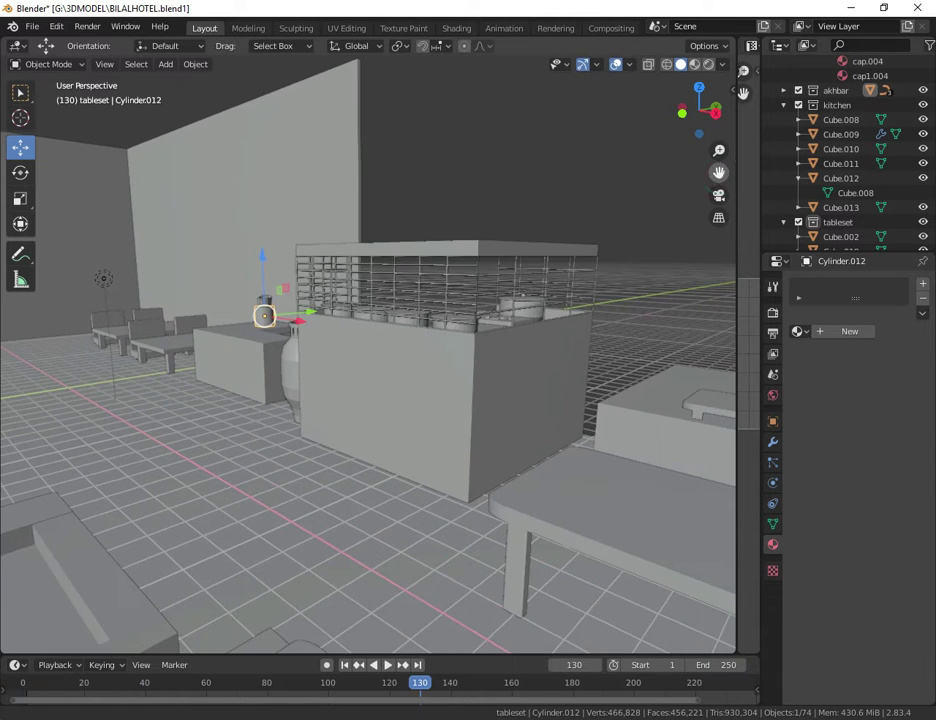
pyautogui.click(468, 434)
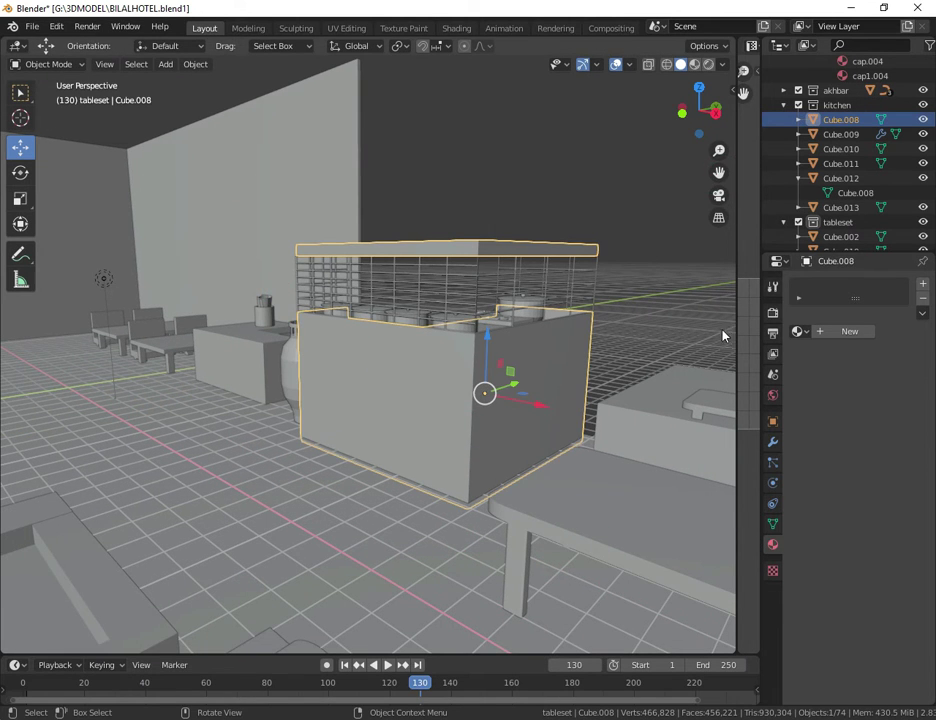
pyautogui.click(816, 333)
pyautogui.click(886, 452)
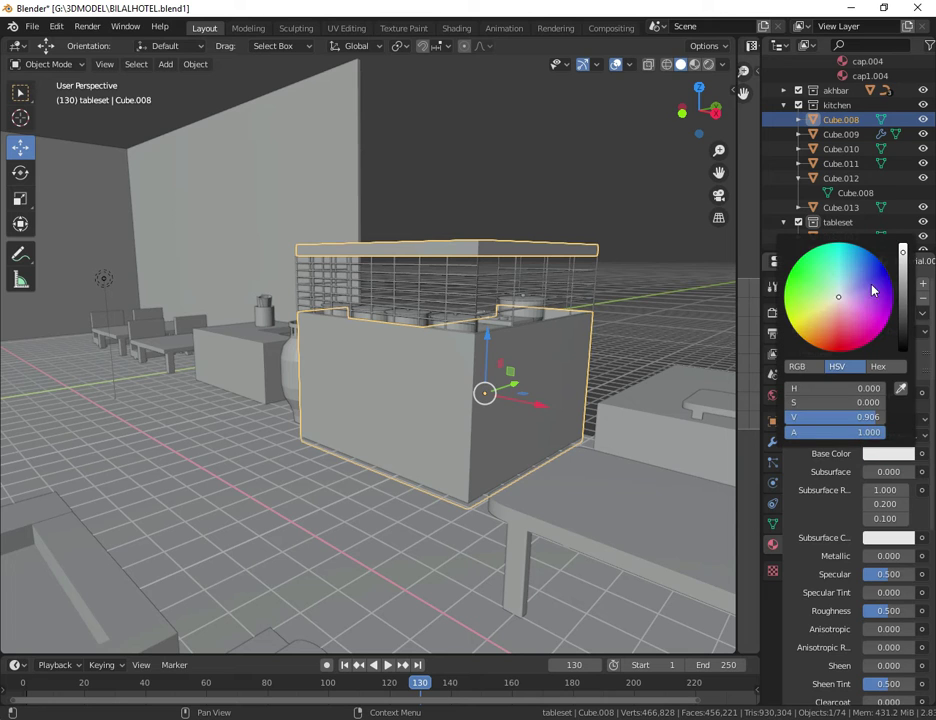
pyautogui.click(872, 290)
# Change the kitchen counter material's surface shader to Glossy BSDF and set its color to blue
pyautogui.click(900, 393)
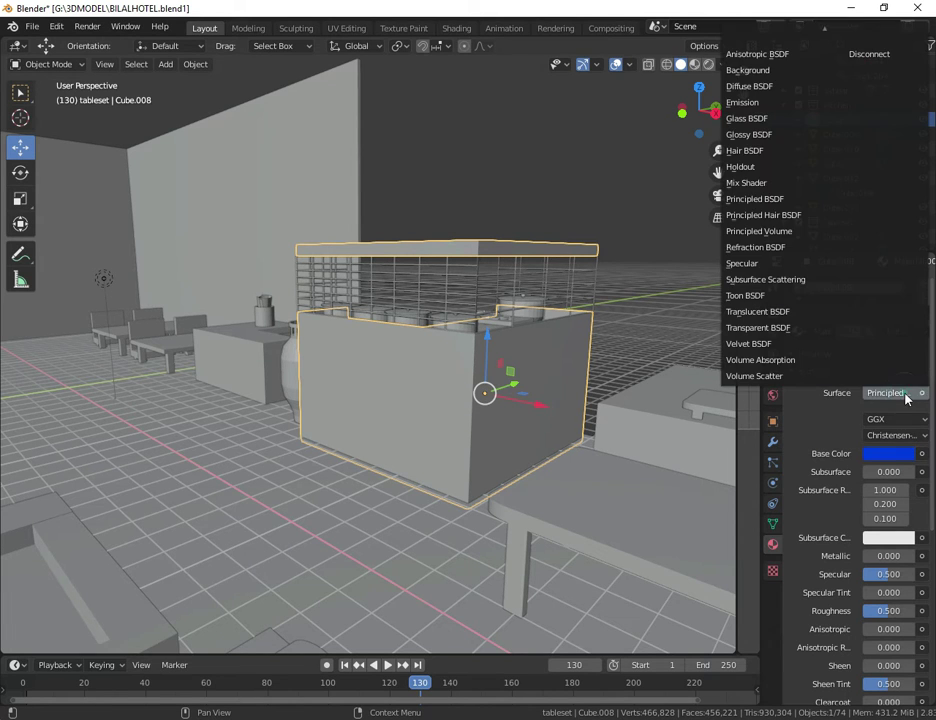
pyautogui.click(755, 140)
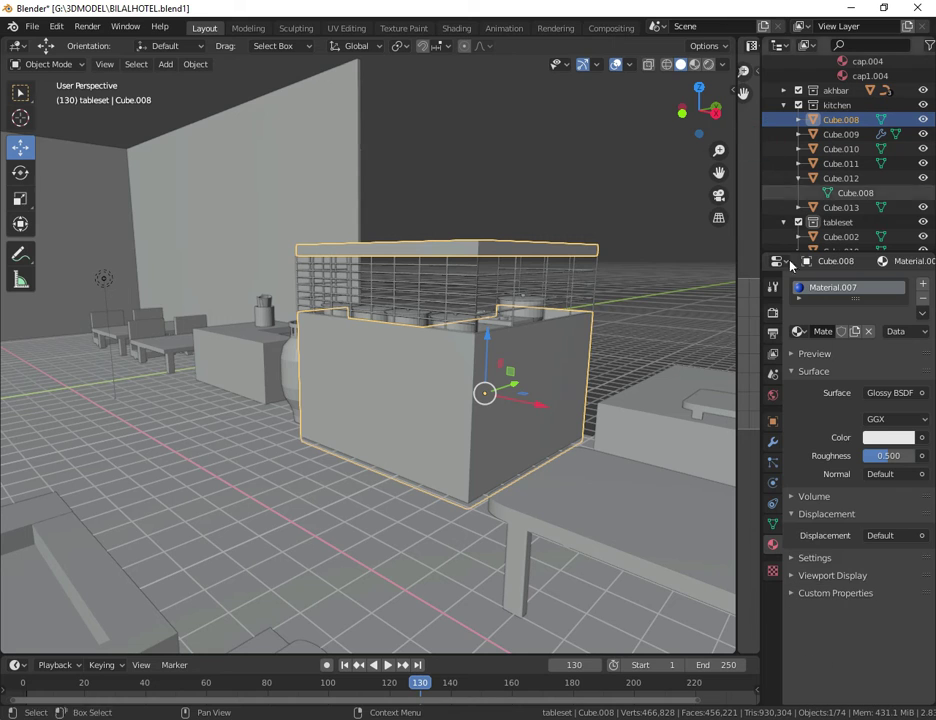
pyautogui.click(888, 437)
pyautogui.click(875, 265)
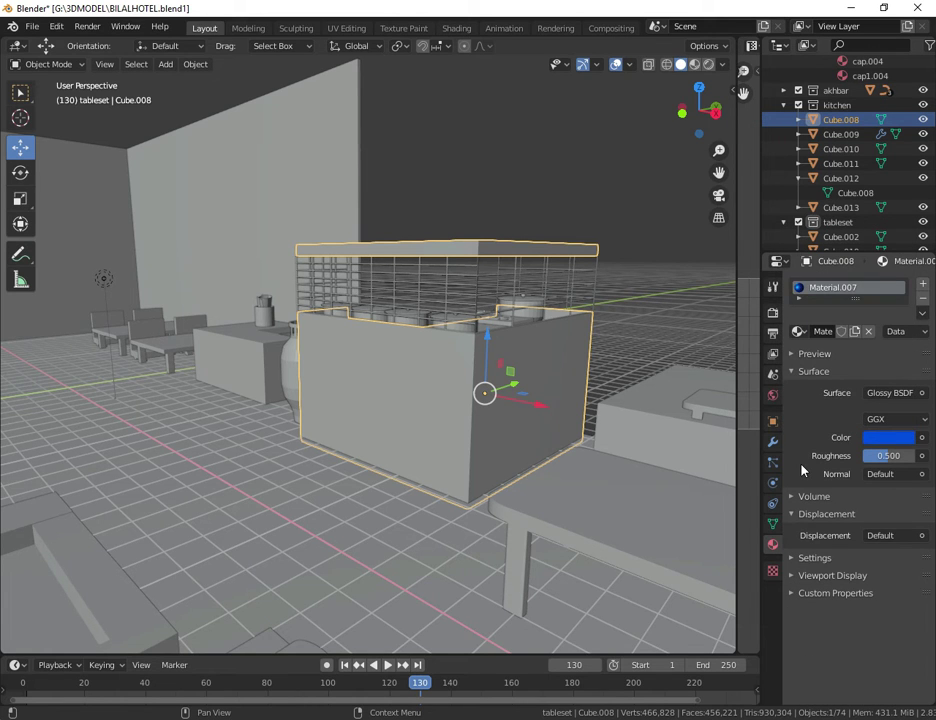
# Assign the existing Material.007 to the block behind the bench, next to the kitchen counter
pyautogui.click(664, 433)
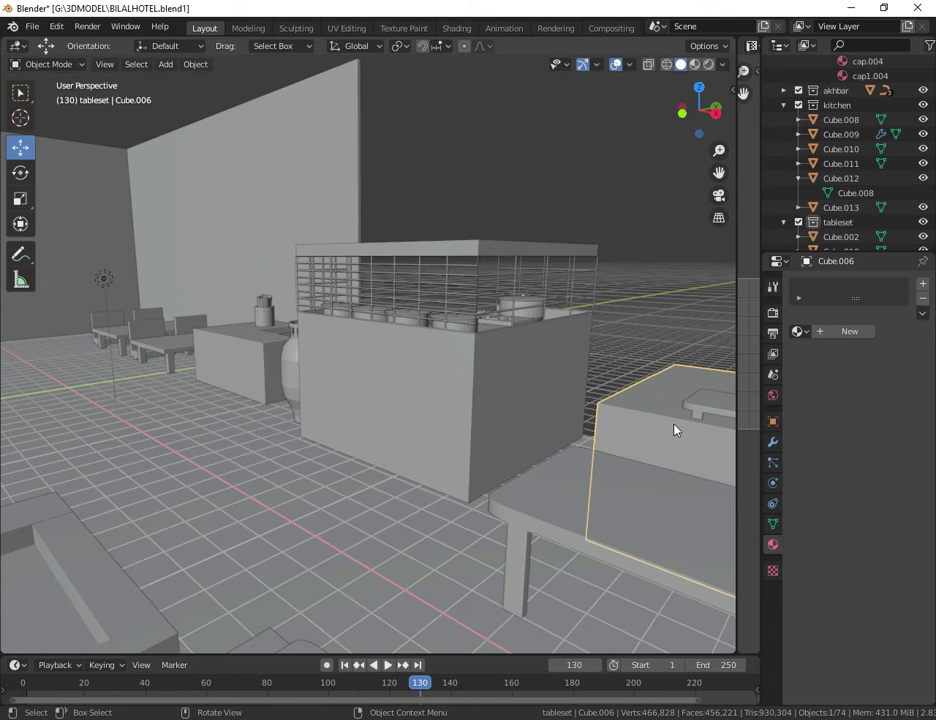
pyautogui.click(797, 331)
pyautogui.scroll(-20, 718, 420)
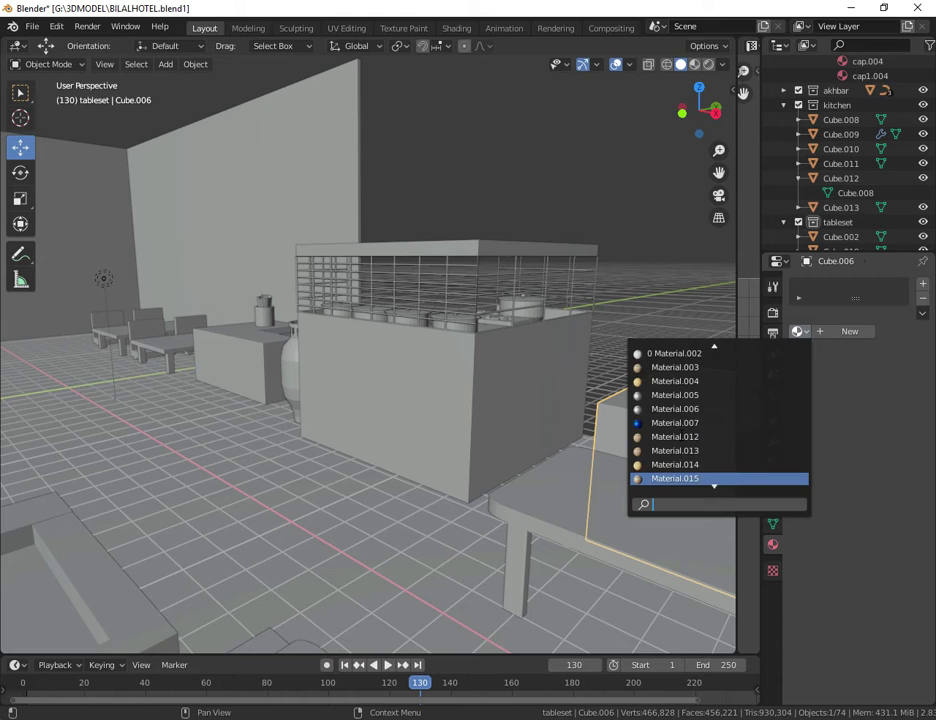
pyautogui.scroll(-6, 676, 470)
pyautogui.scroll(3, 676, 360)
pyautogui.click(676, 384)
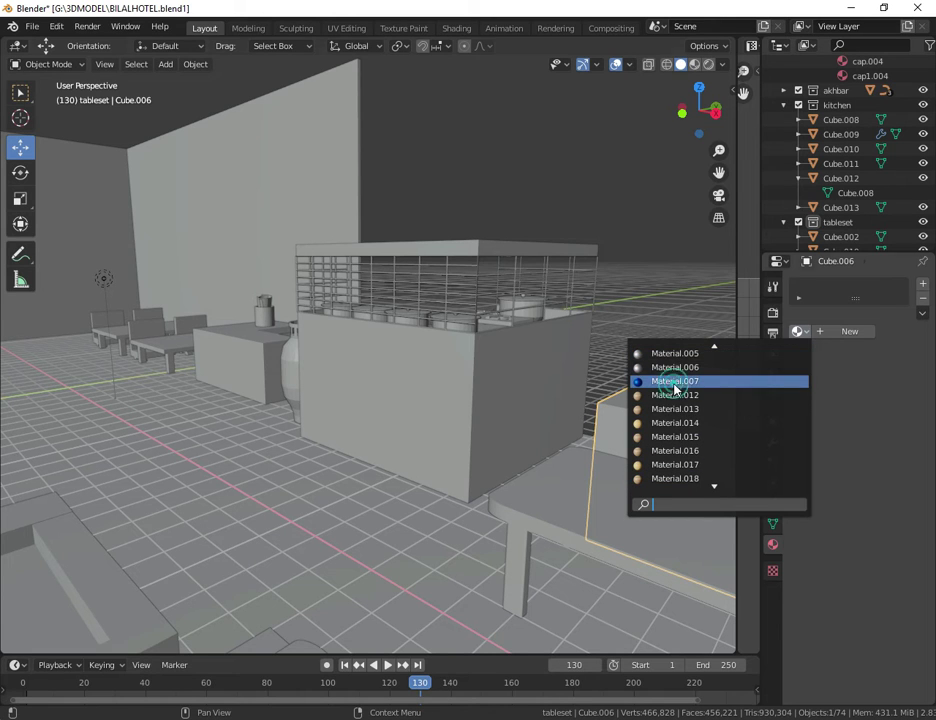
# Rename the block's Material.007 to blue
pyautogui.rightClick(842, 292)
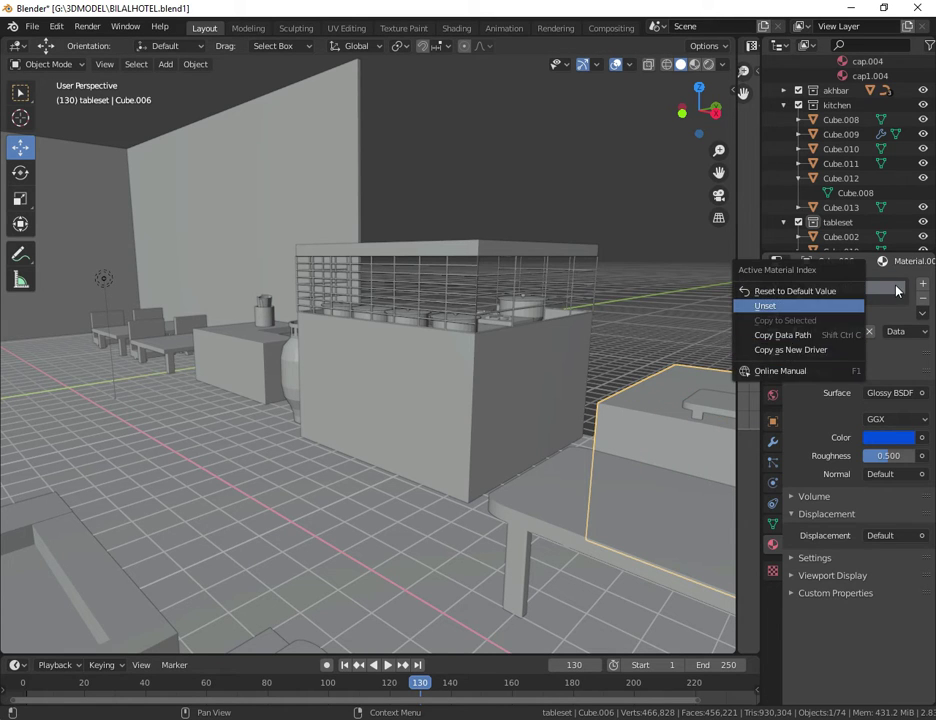
pyautogui.click(876, 288)
pyautogui.doubleClick(856, 293)
pyautogui.press('BackSpace')
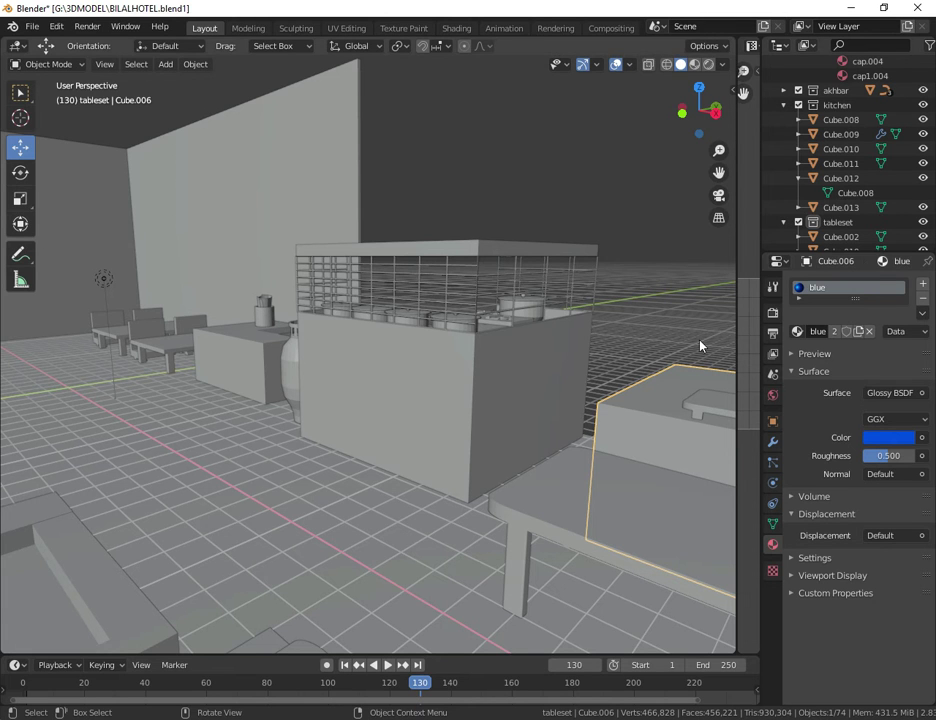
# Assign the existing blue material to the large foreground block with the round hole
pyautogui.scroll(-10, 701, 339)
pyautogui.scroll(8, 512, 407)
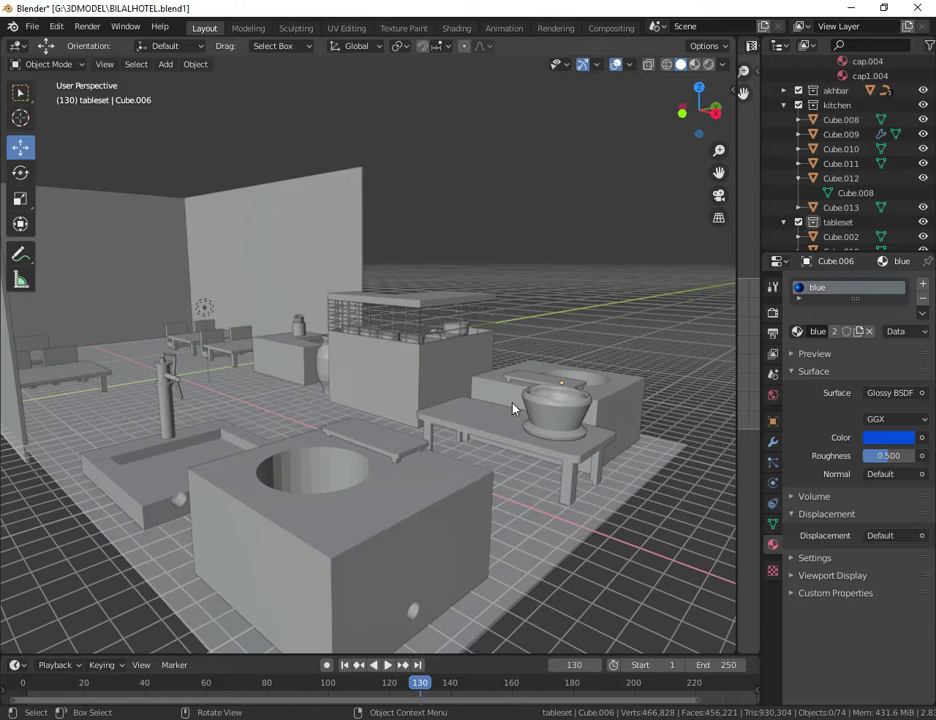
pyautogui.click(421, 533)
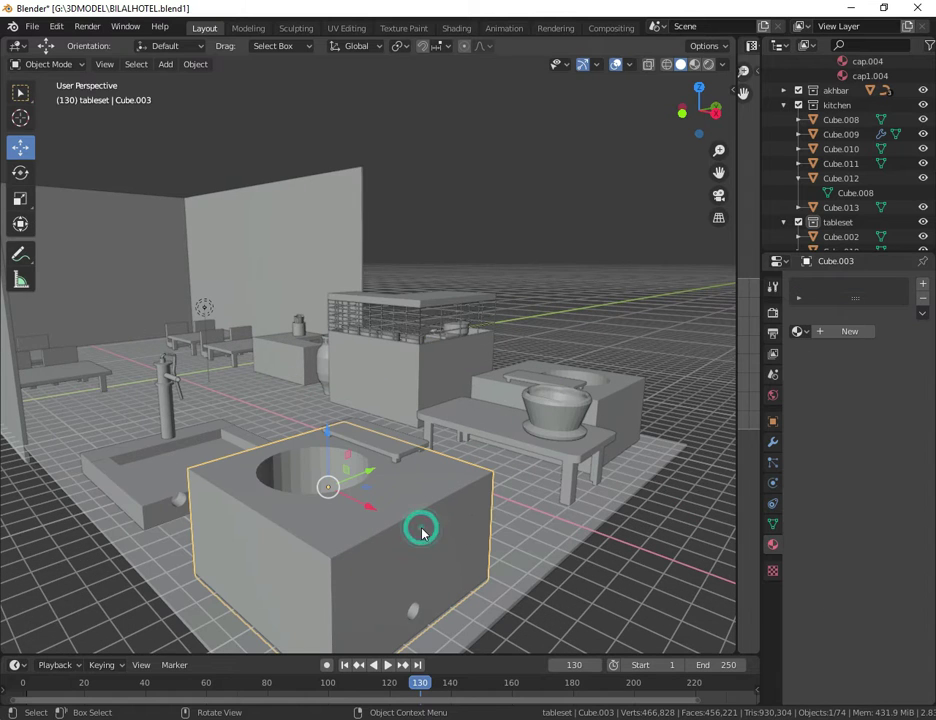
pyautogui.click(803, 331)
pyautogui.click(690, 353)
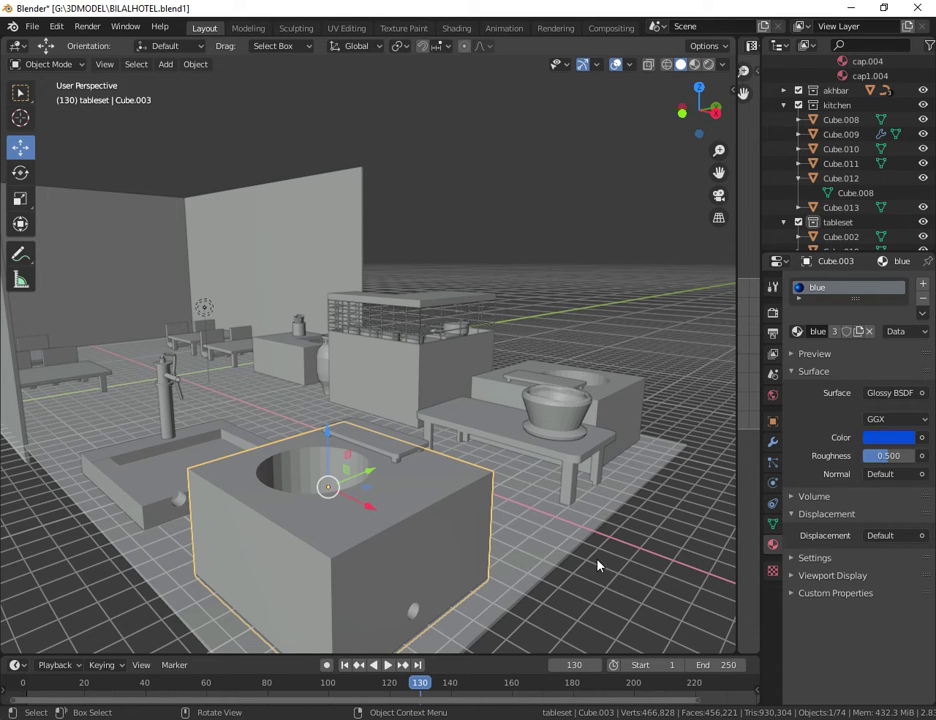
# Assign the existing cap1.001 material to the large bowl standing on the bench
pyautogui.click(576, 420)
pyautogui.click(798, 331)
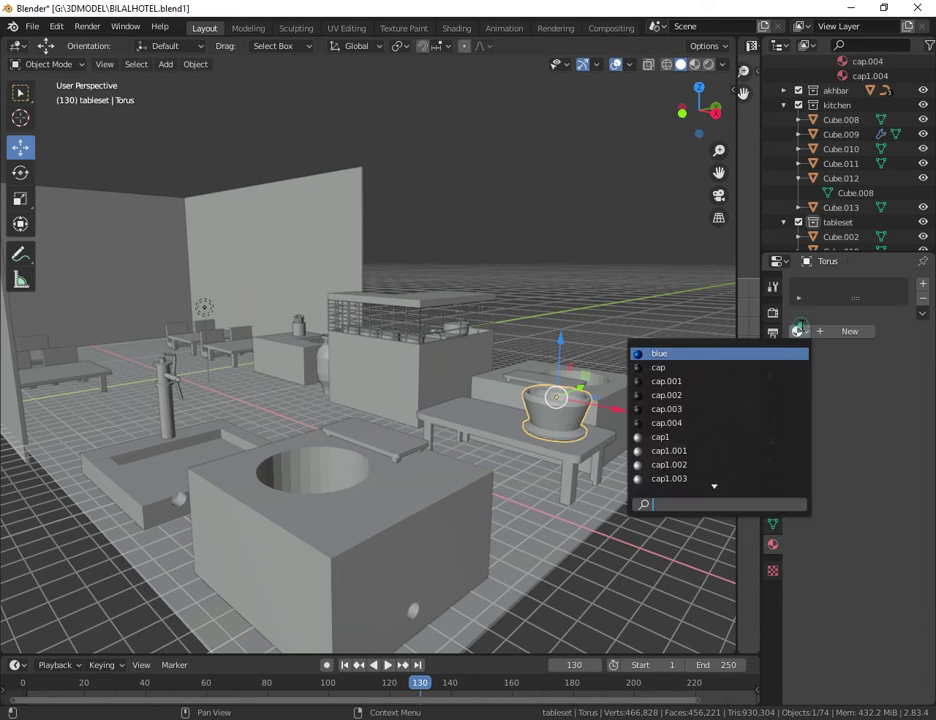
pyautogui.click(708, 449)
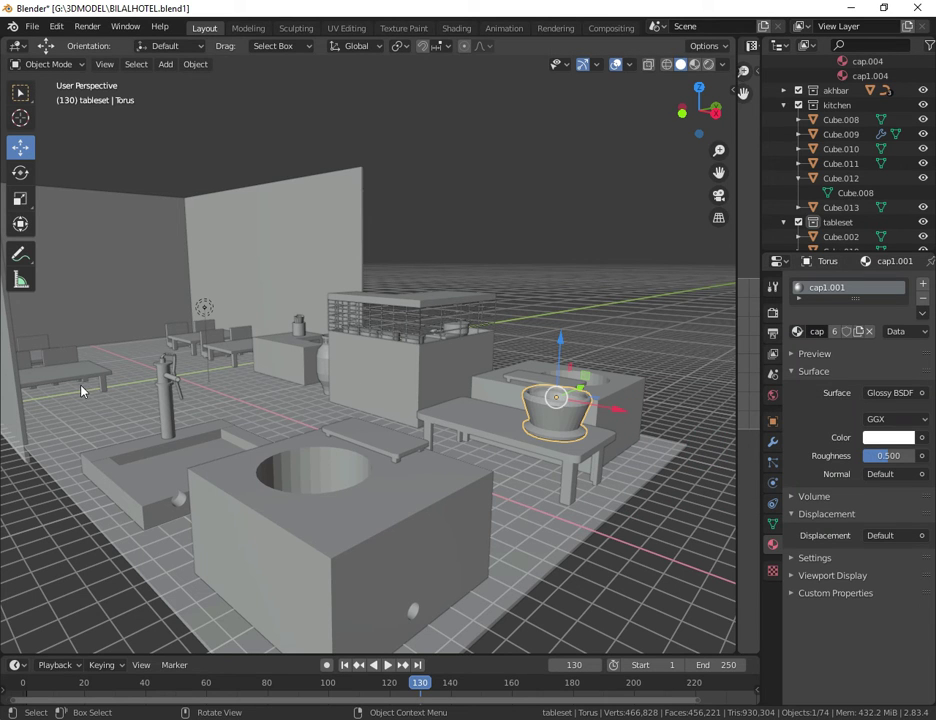
# Assign the existing cap1.001 material to the hand pump's body, spout and handle
pyautogui.click(168, 413)
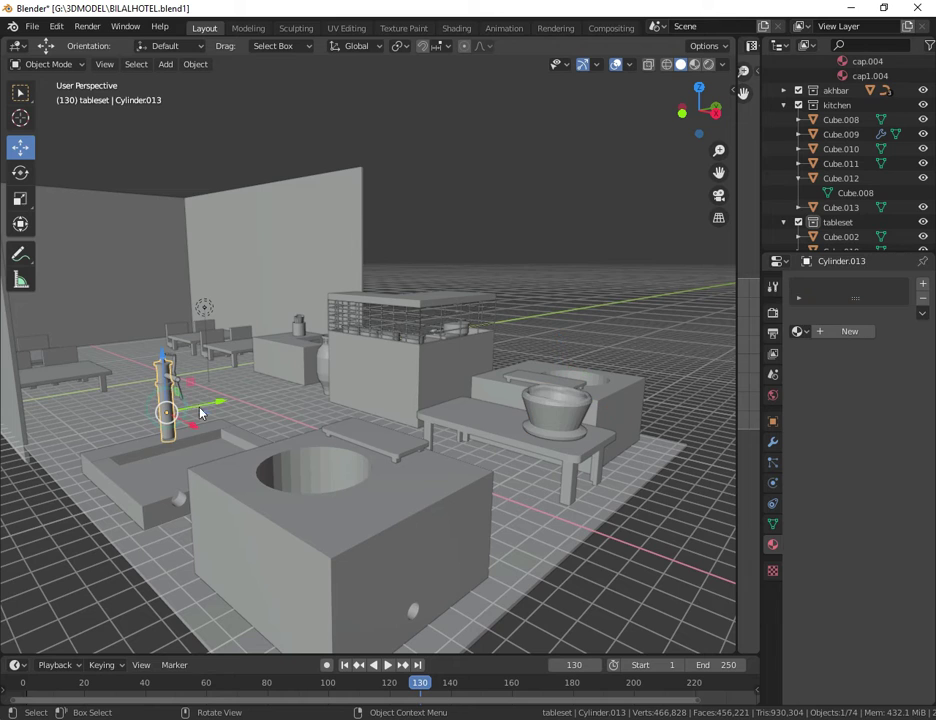
pyautogui.click(799, 331)
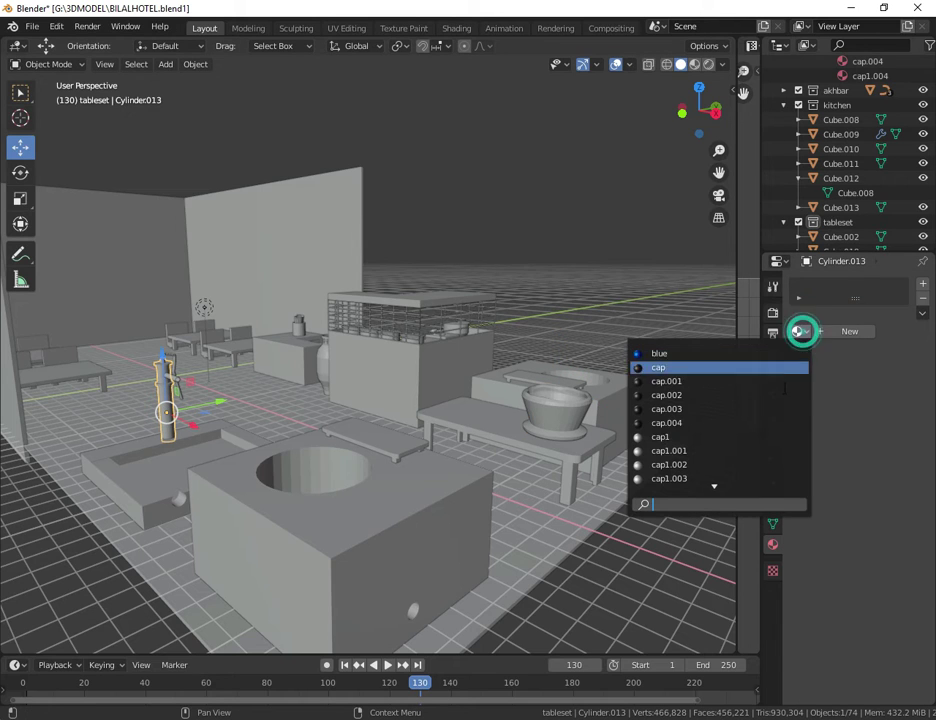
pyautogui.click(700, 449)
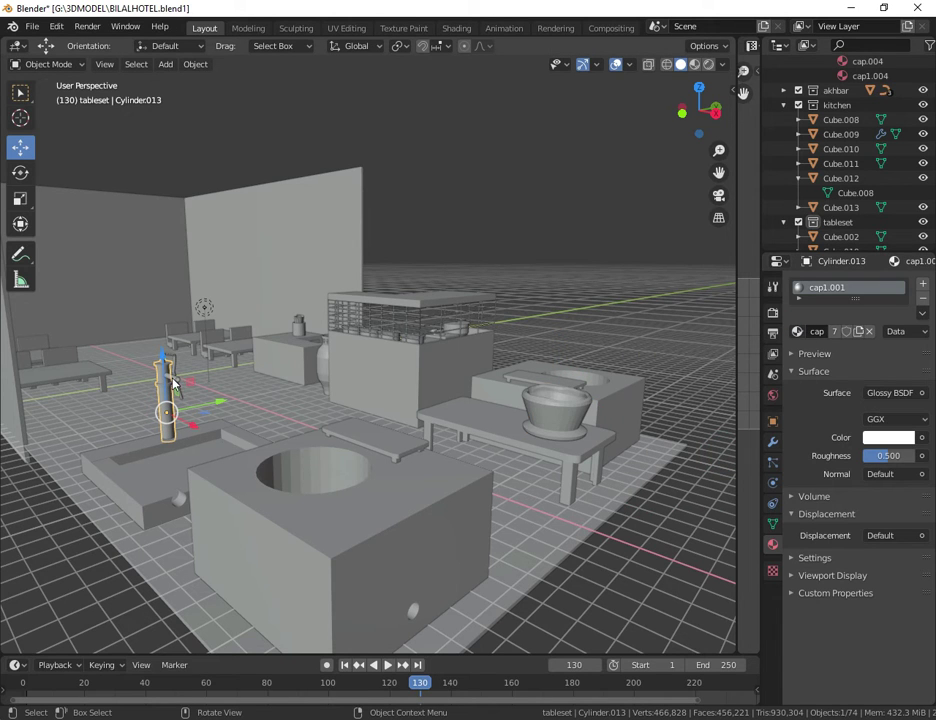
pyautogui.click(170, 380)
pyautogui.click(799, 331)
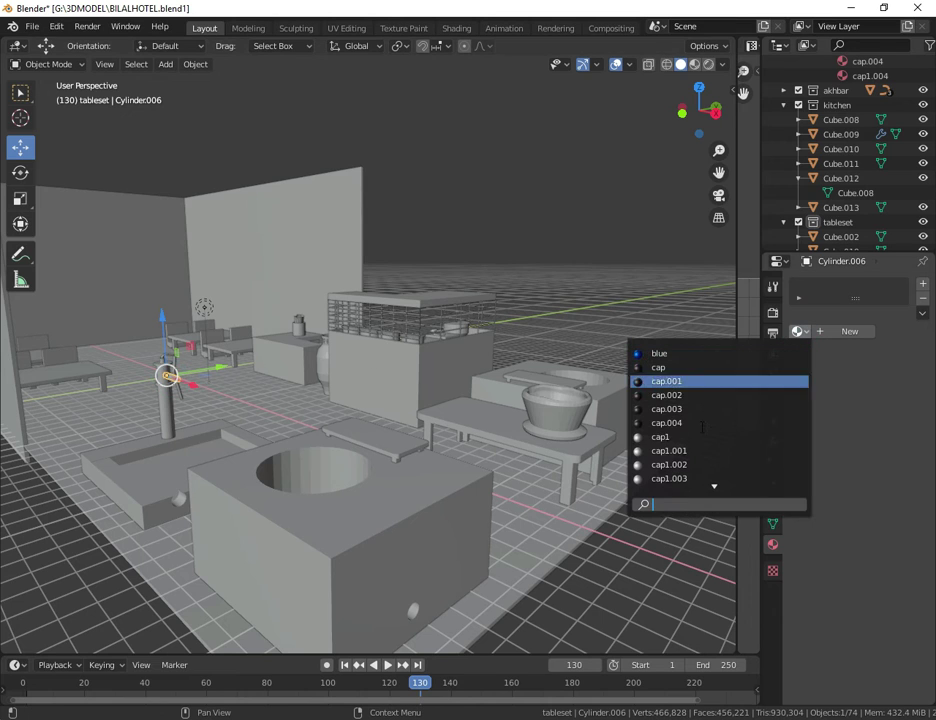
pyautogui.click(668, 450)
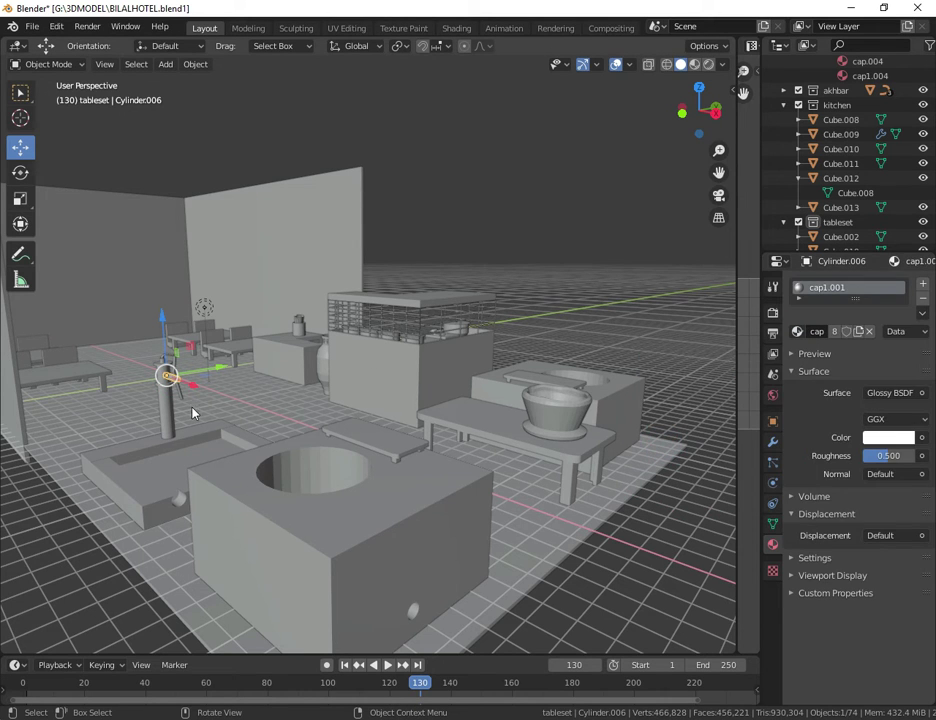
pyautogui.click(182, 402)
pyautogui.click(799, 331)
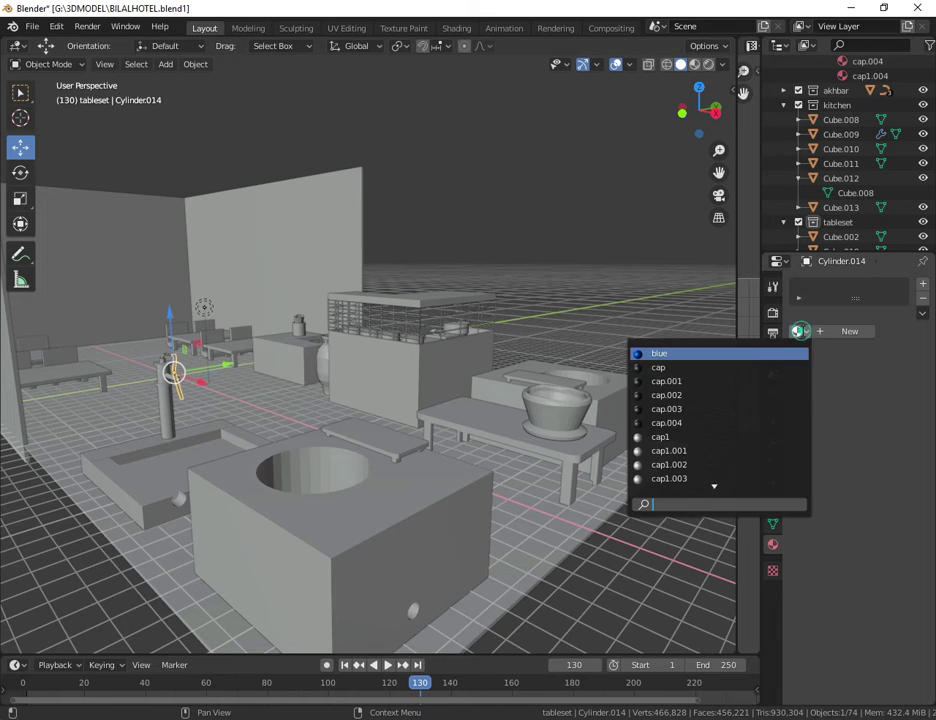
pyautogui.click(652, 450)
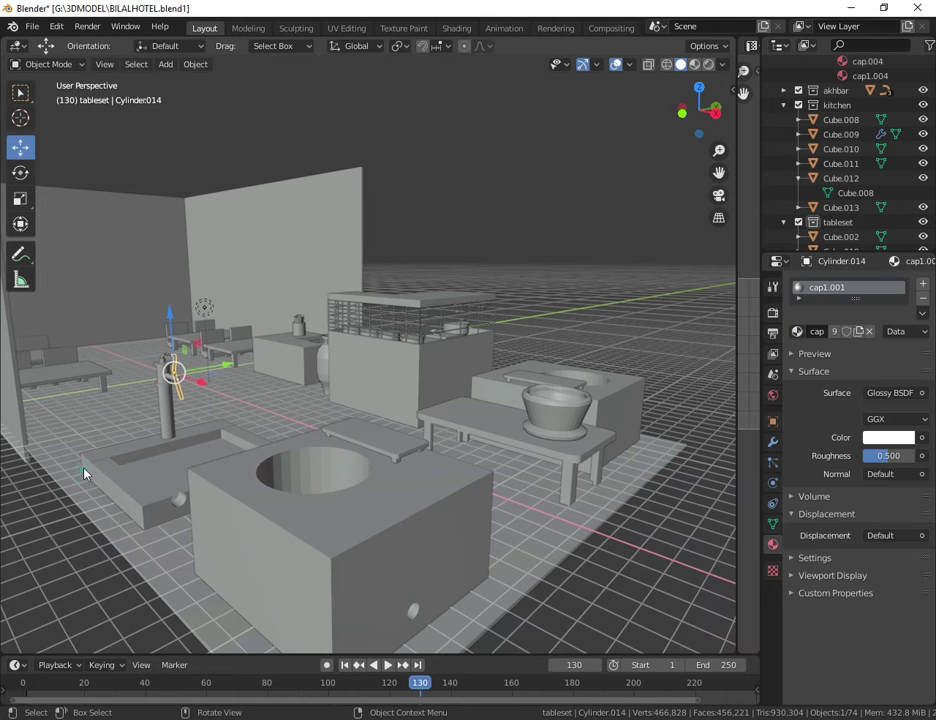
# Assign the existing cap1.001 material to the small joint piece on top of the hand pump
pyautogui.click(84, 474)
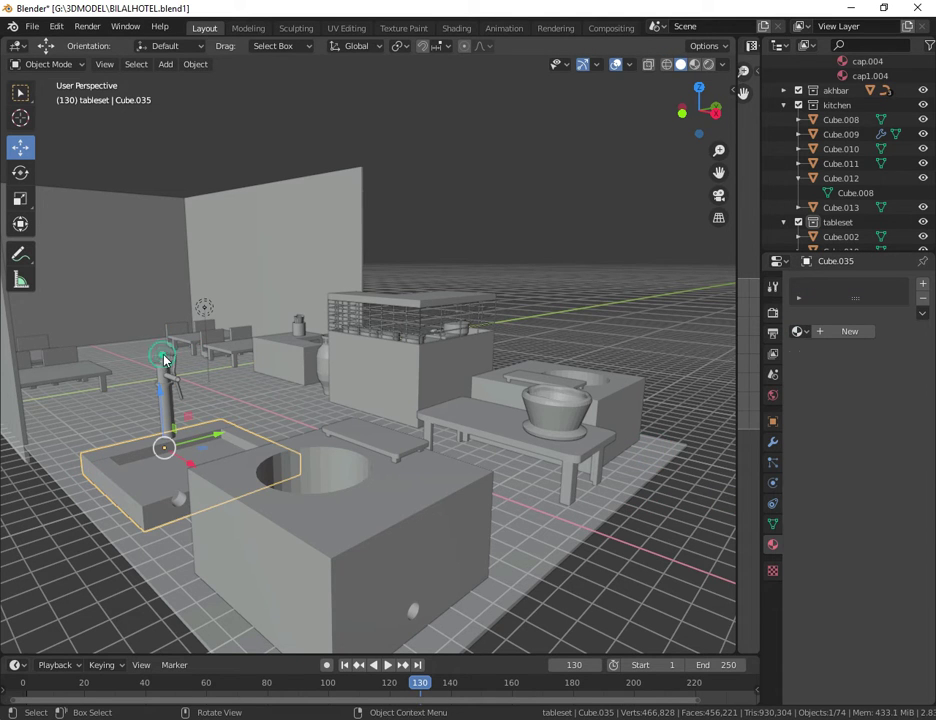
pyautogui.click(167, 366)
pyautogui.scroll(4, 220, 413)
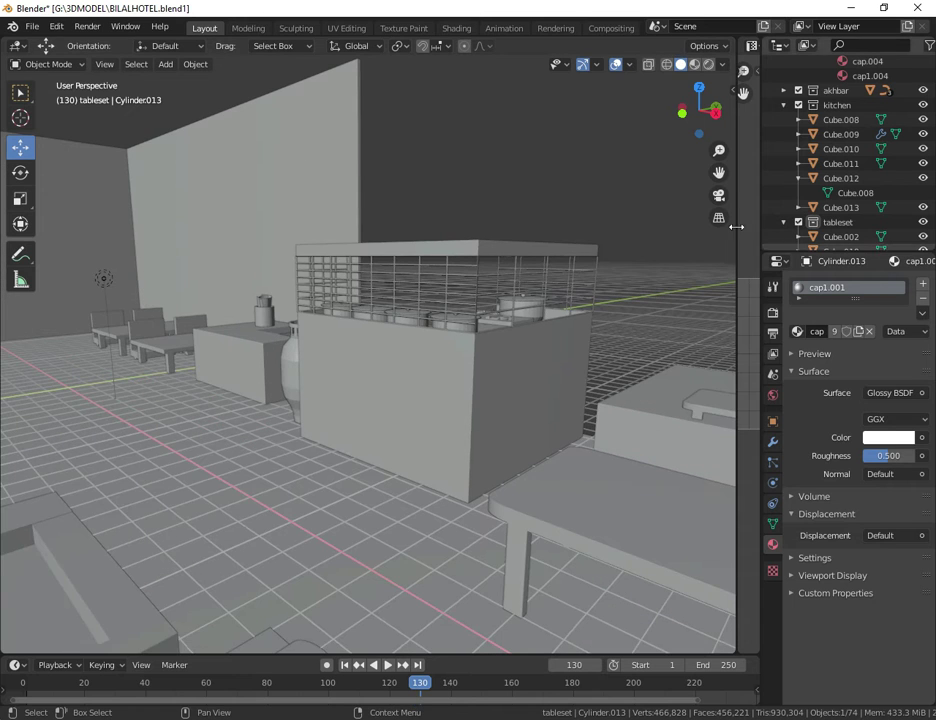
pyautogui.moveTo(719, 173); pyautogui.dragTo(800, 175)
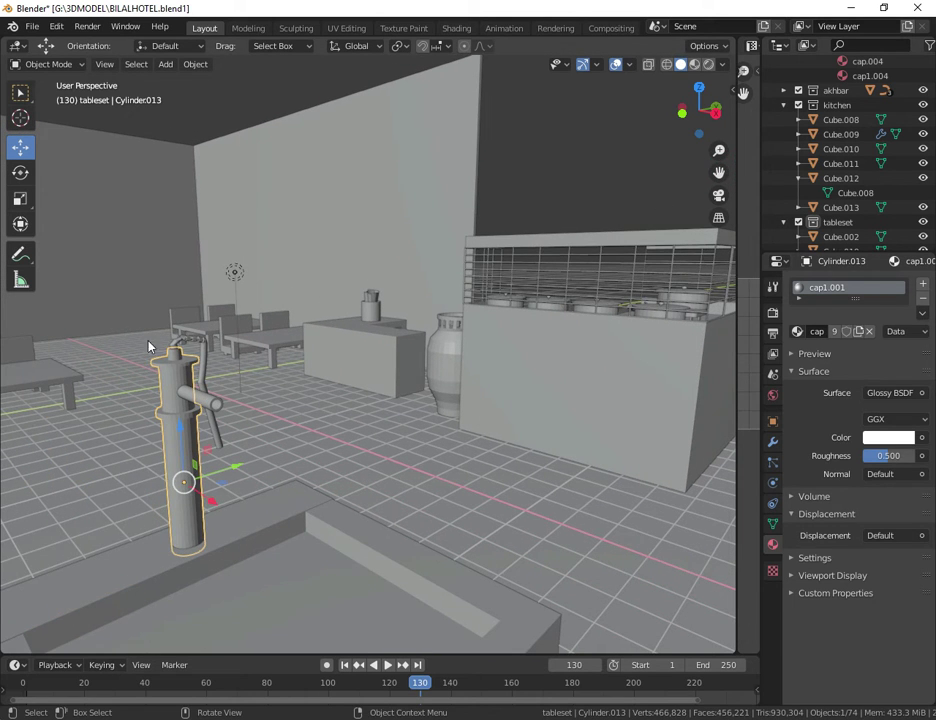
pyautogui.click(181, 344)
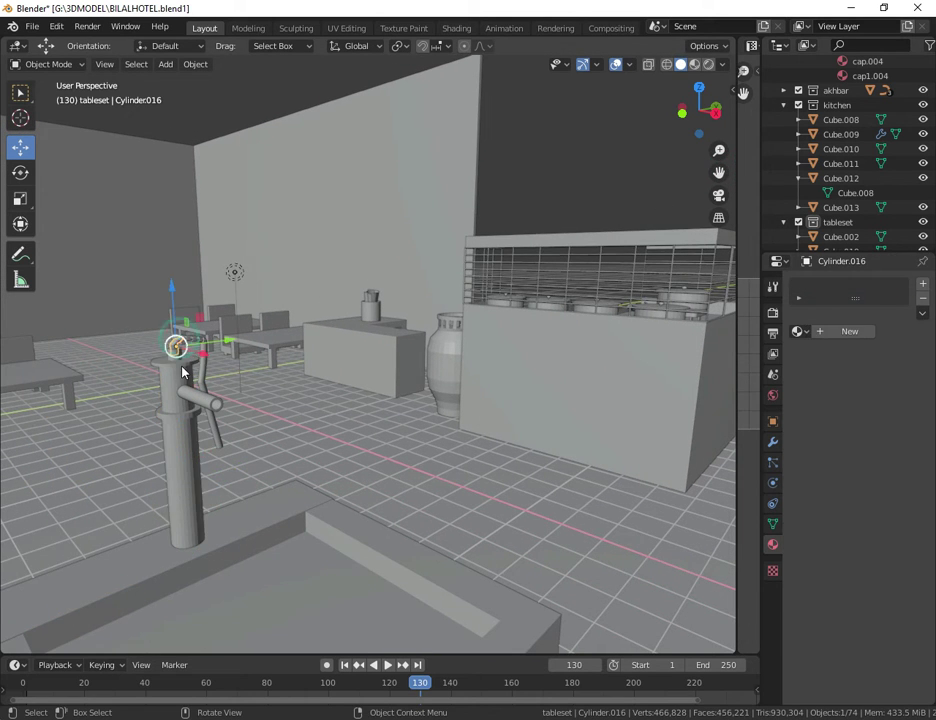
pyautogui.click(800, 331)
pyautogui.click(662, 450)
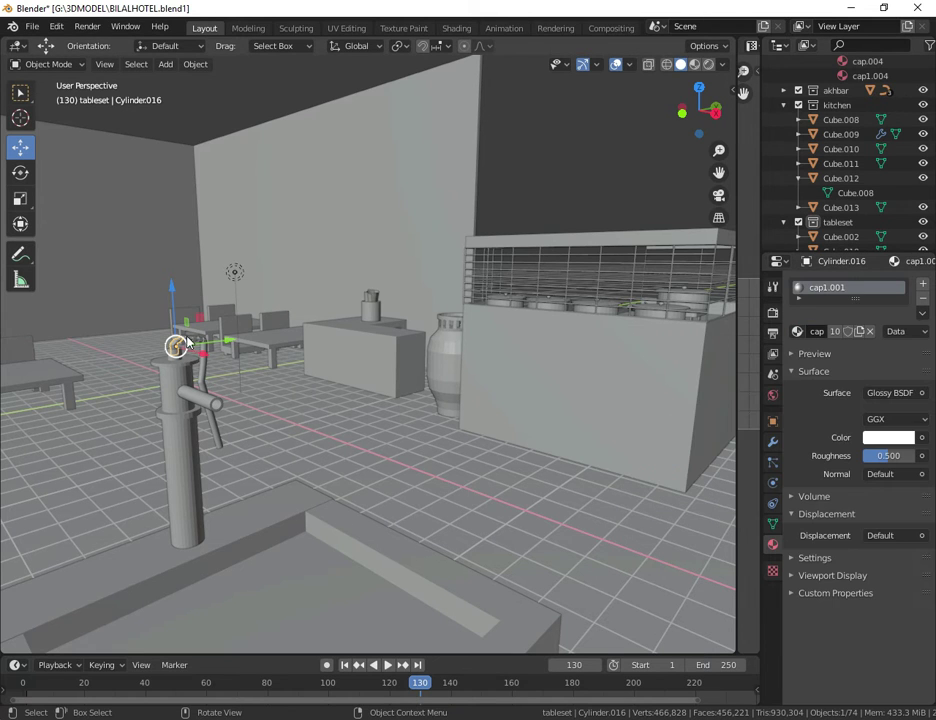
# Join the hand pump's body and spout into one object and save the file
pyautogui.click(200, 338)
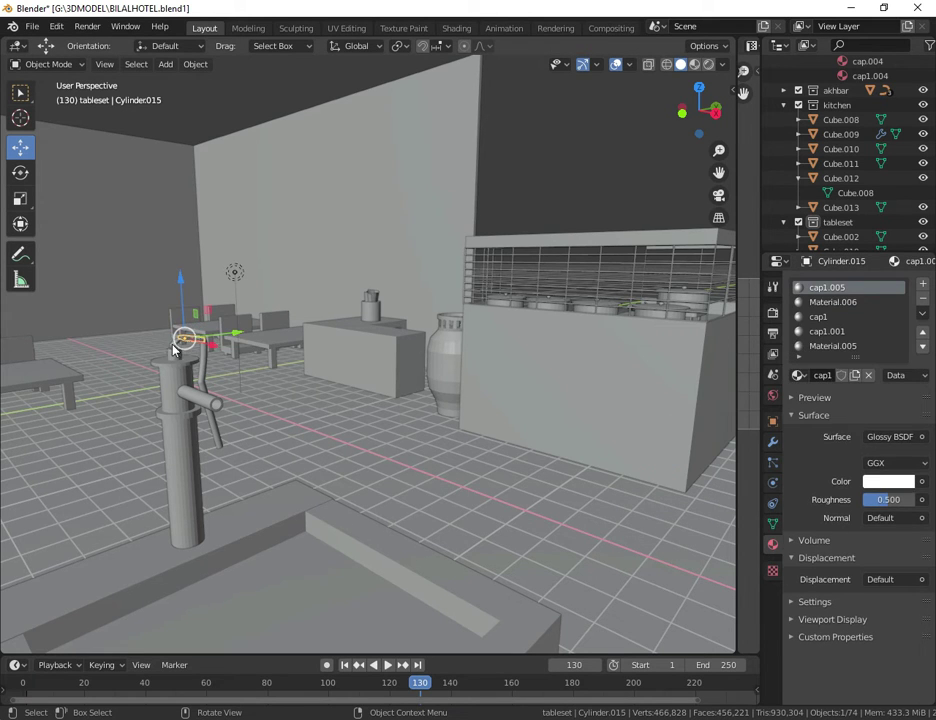
pyautogui.click(201, 368)
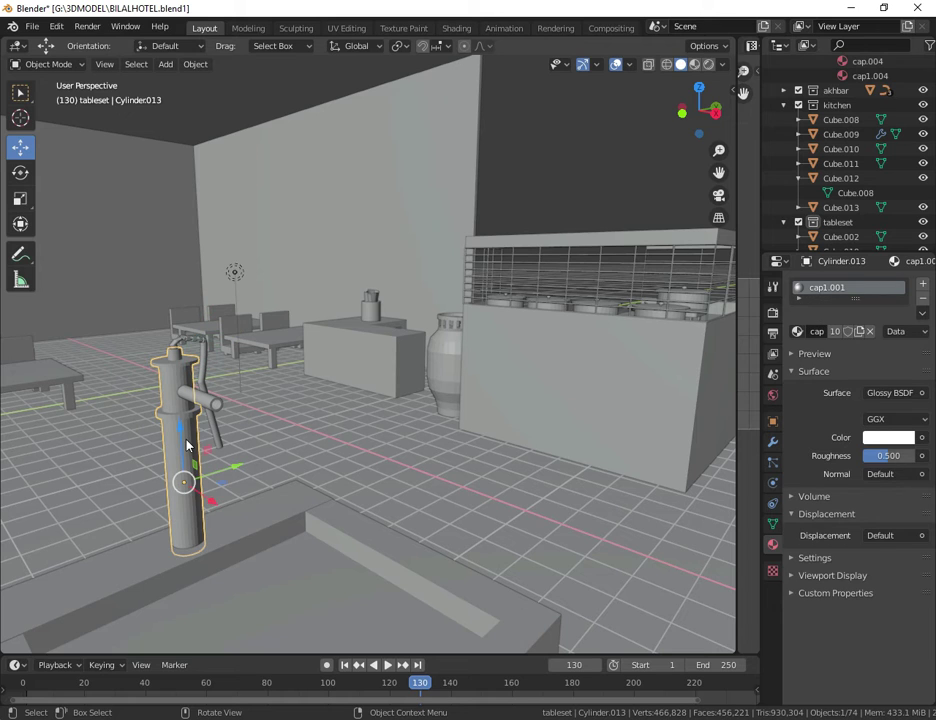
pyautogui.keyDown('shift'); pyautogui.click(200, 400); pyautogui.keyUp('shift')
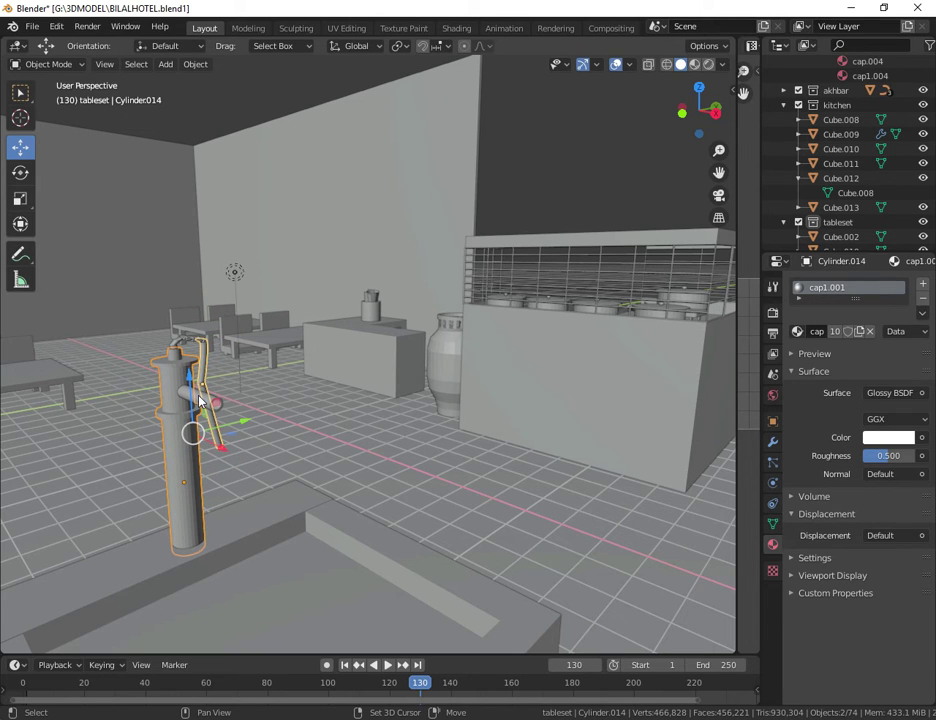
pyautogui.click(123, 447)
pyautogui.click(171, 441)
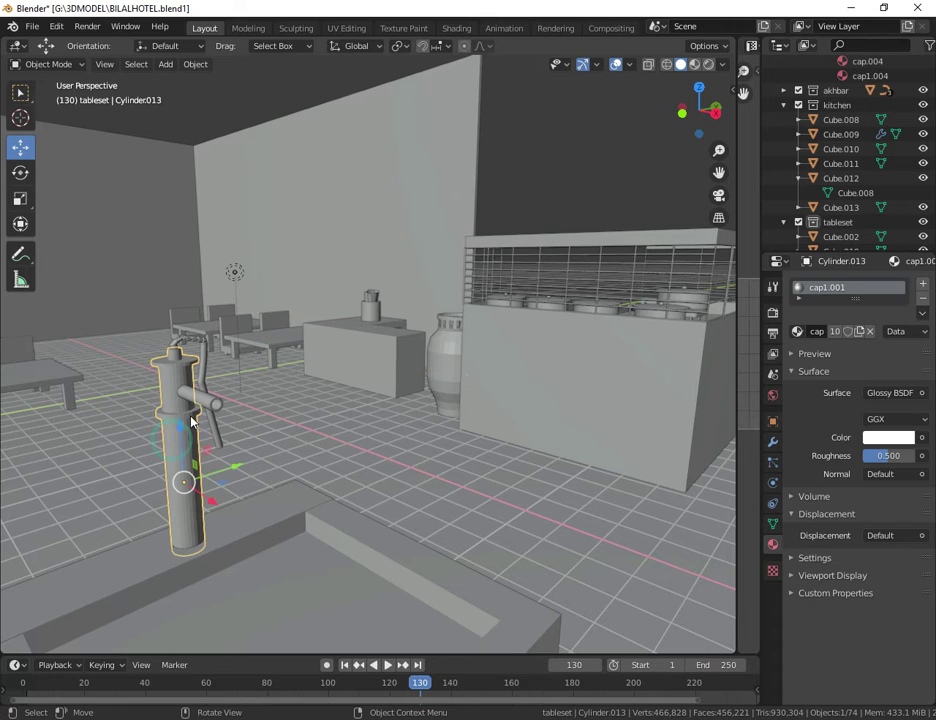
pyautogui.keyDown('shift'); pyautogui.click(203, 398); pyautogui.keyUp('shift')
pyautogui.rightClick(200, 403)
pyautogui.moveTo(201, 406)
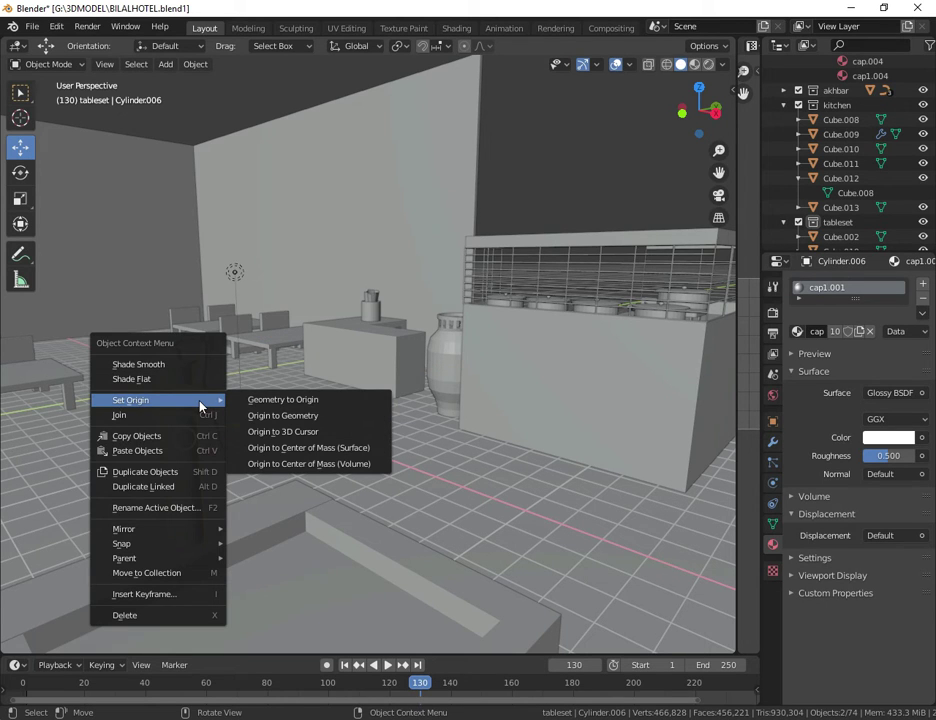
pyautogui.click(118, 412)
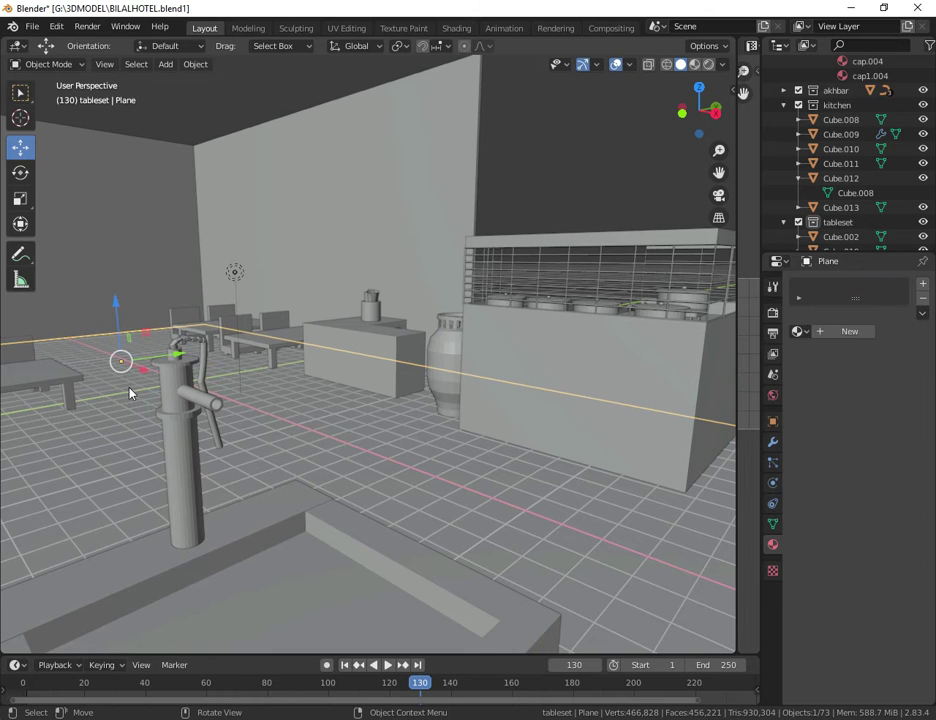
pyautogui.click(526, 162)
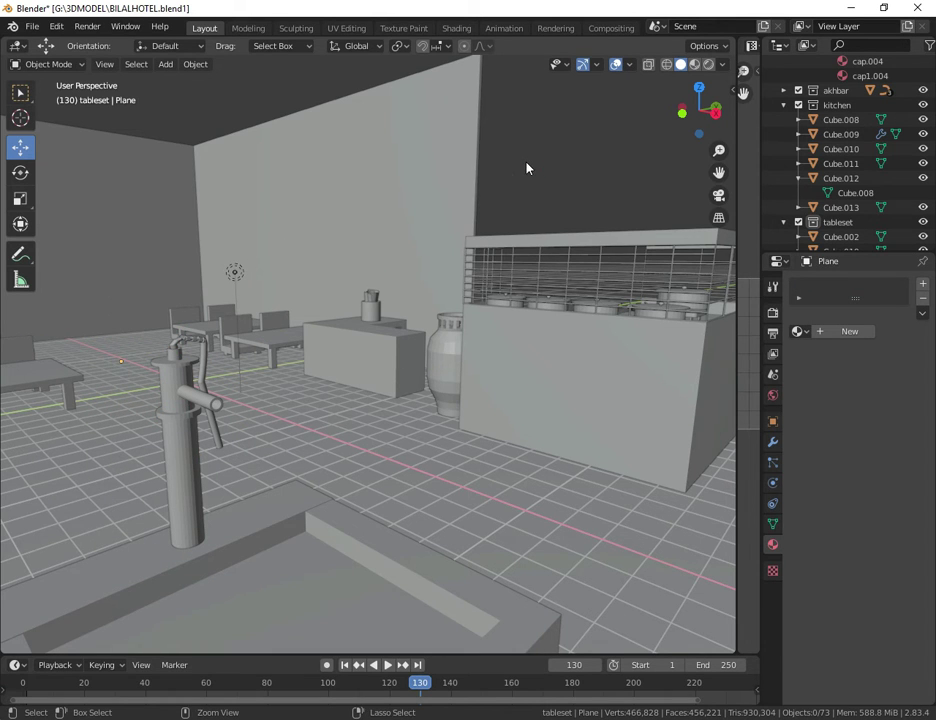
pyautogui.hotkey('ctrl', 's')
# Assign the existing blue material to the wire mesh around the L-shaped food counter
pyautogui.scroll(-5, 528, 168)
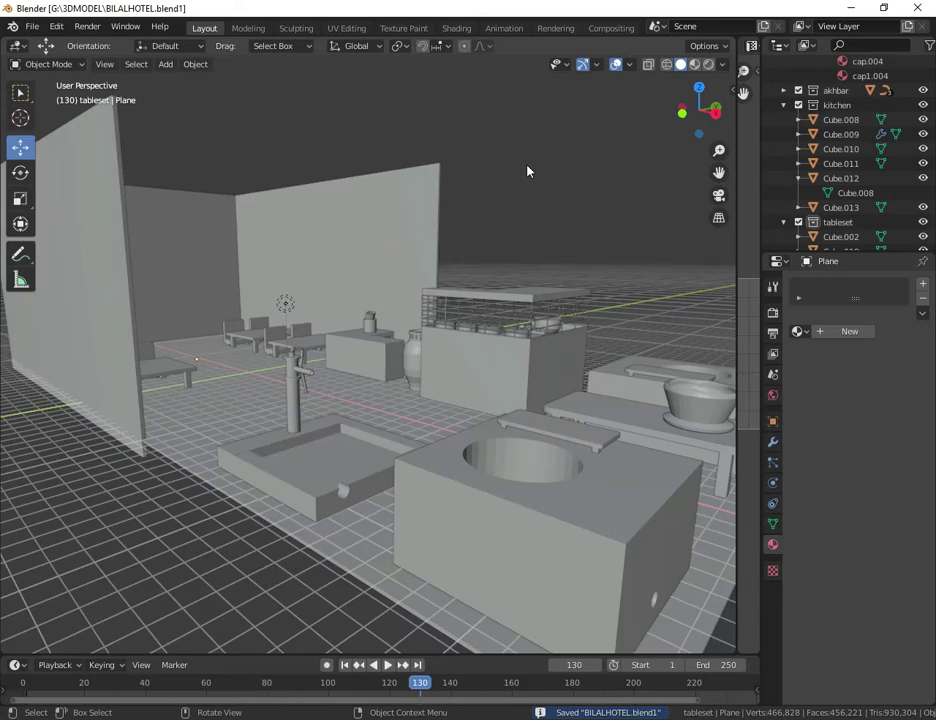
pyautogui.moveTo(720, 121); pyautogui.dragTo(698, 188)
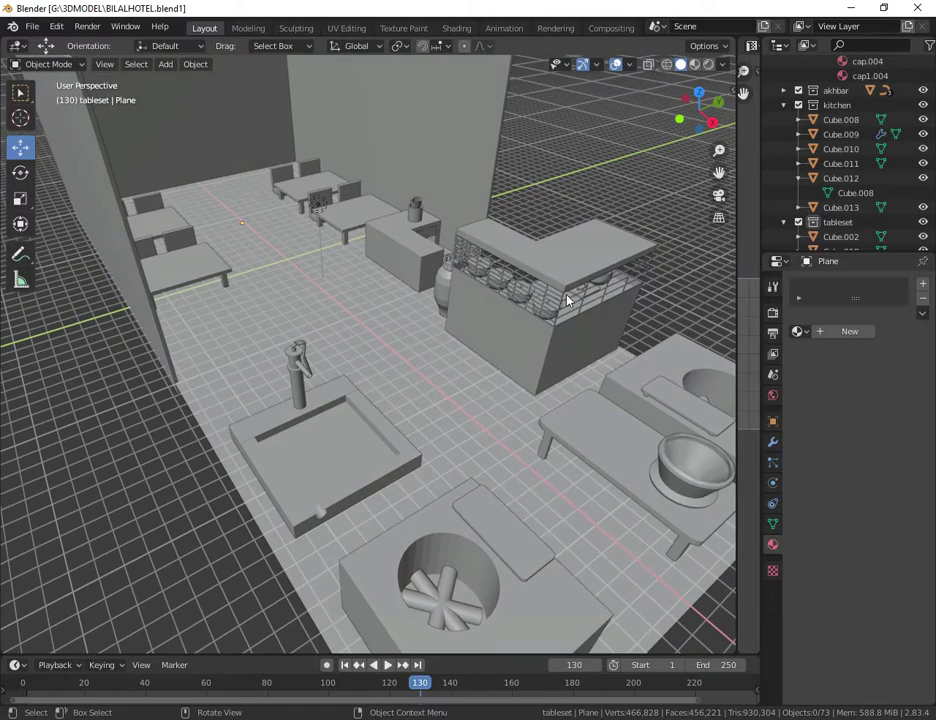
pyautogui.click(551, 302)
pyautogui.click(798, 331)
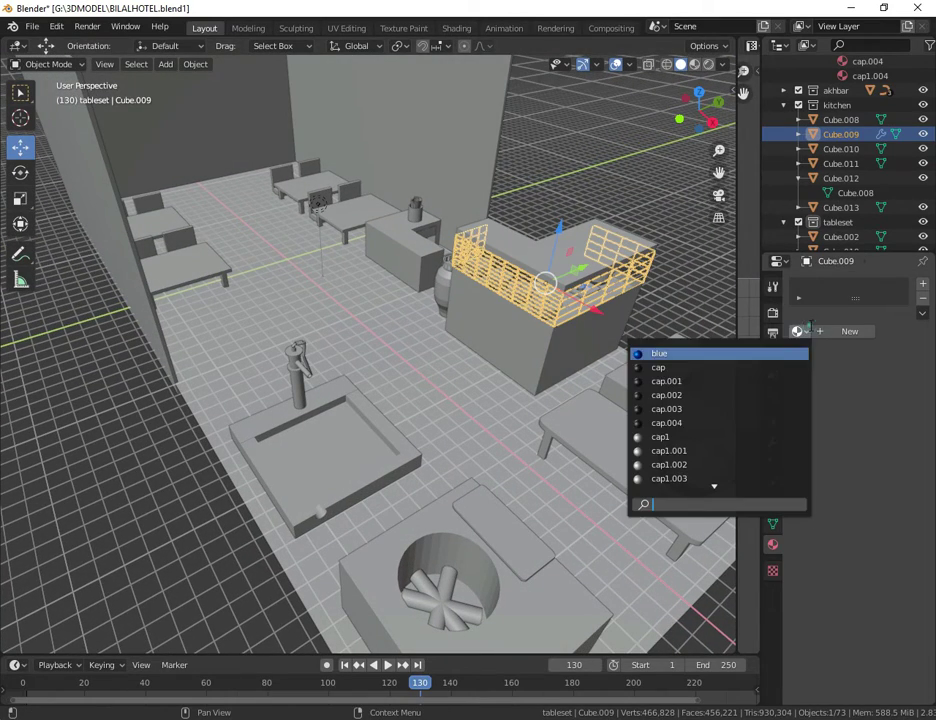
pyautogui.click(700, 355)
# Try to join the L-shaped counter's body with its wire mesh and check the result from the camera view
pyautogui.scroll(2, 700, 360)
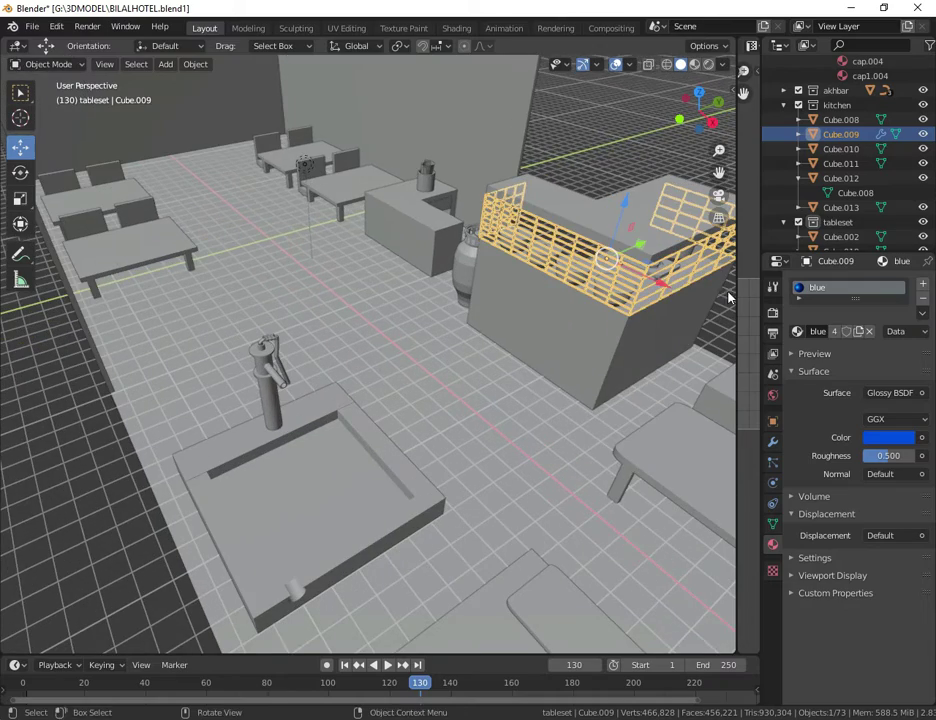
pyautogui.moveTo(719, 173); pyautogui.dragTo(516, 178)
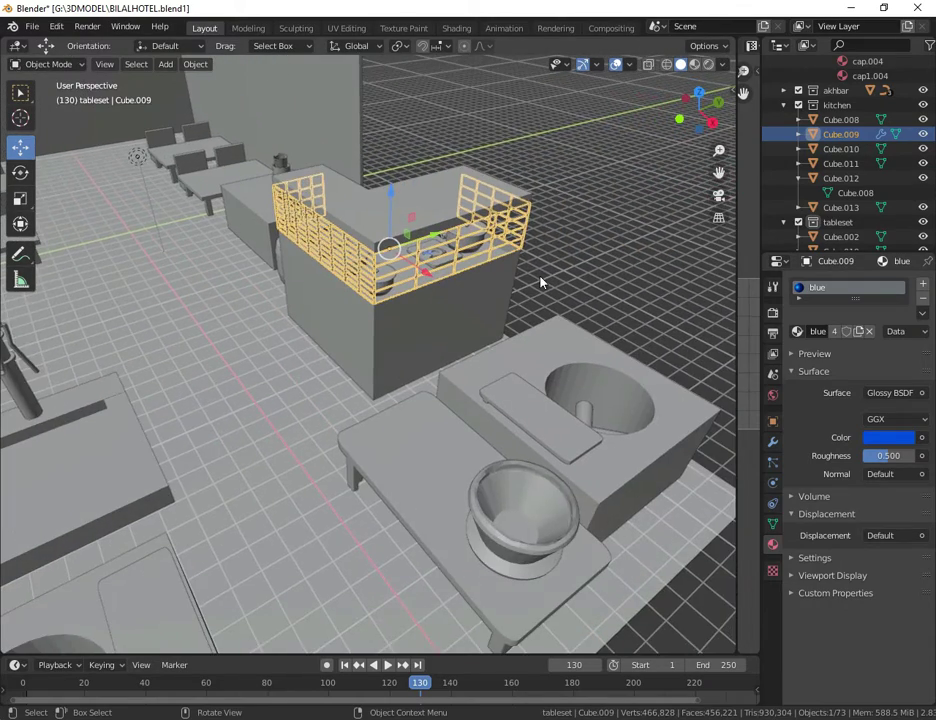
pyautogui.scroll(2, 541, 279)
pyautogui.click(483, 299)
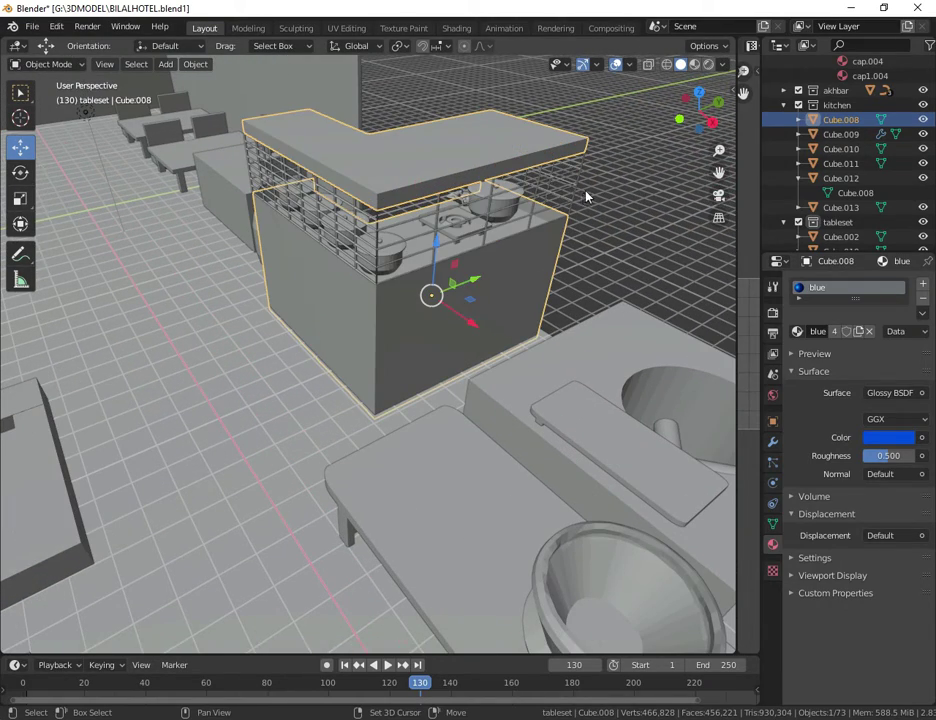
pyautogui.keyDown('shift'); pyautogui.click(565, 200); pyautogui.keyUp('shift')
pyautogui.rightClick(505, 258)
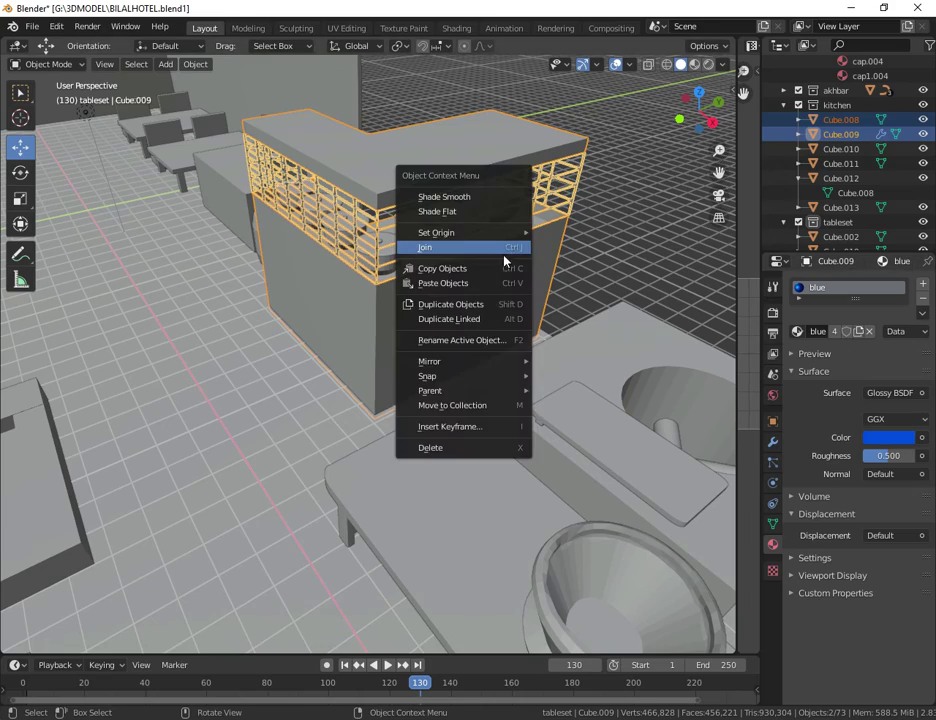
pyautogui.click(493, 258)
pyautogui.press('KP_0')
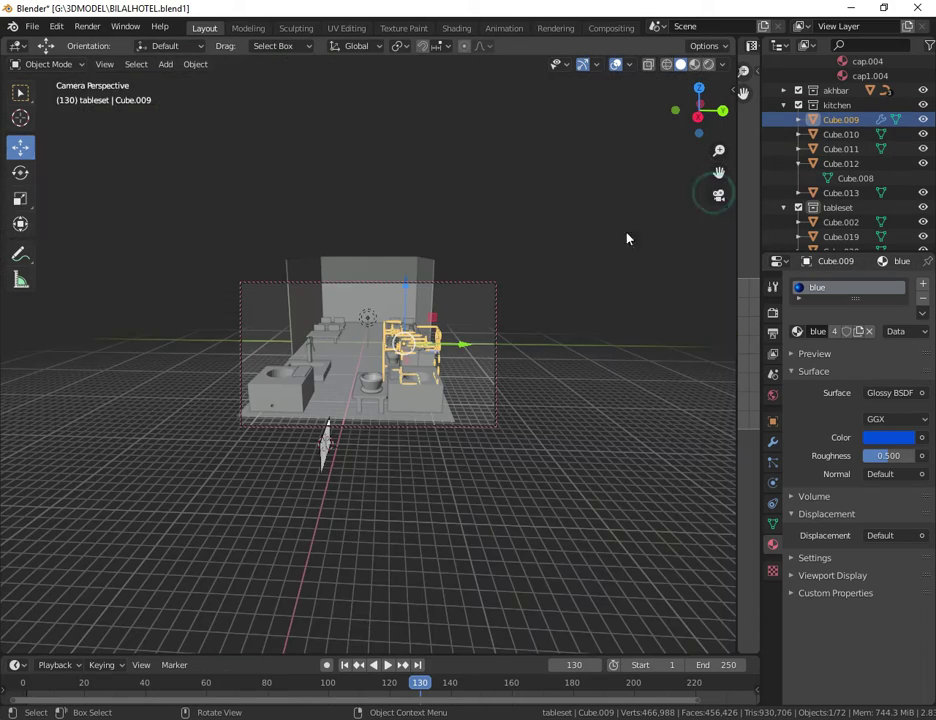
pyautogui.click(718, 196)
pyautogui.click(639, 240)
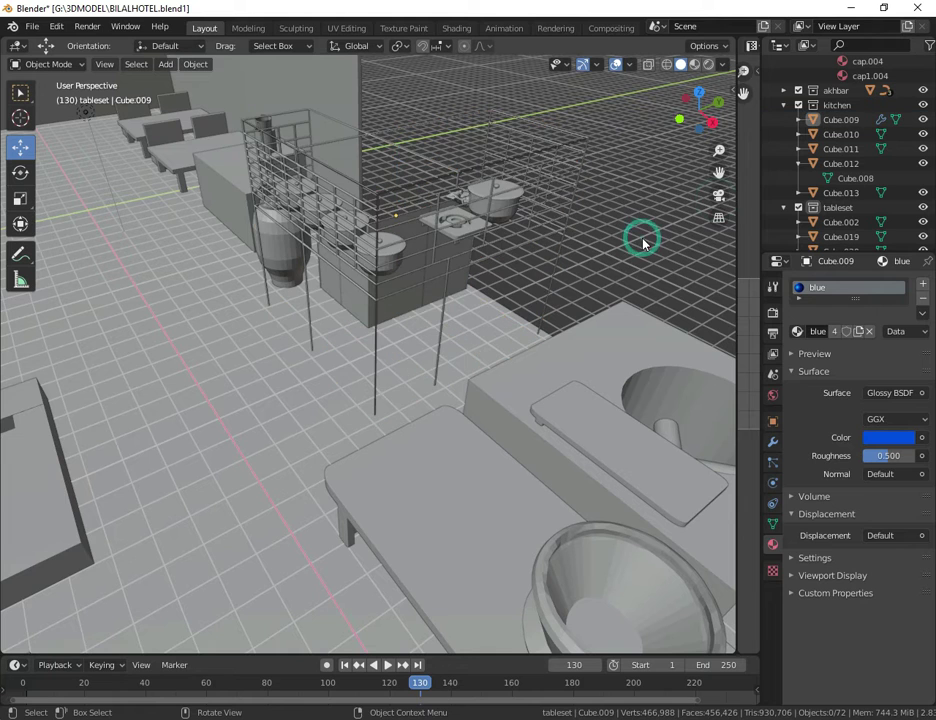
# Undo the join of the counter body and wire mesh, and clear the selection
pyautogui.hotkey('ctrl', 'z')
pyautogui.hotkey('ctrl', 'shift', 'z')
pyautogui.hotkey('ctrl', 'z')
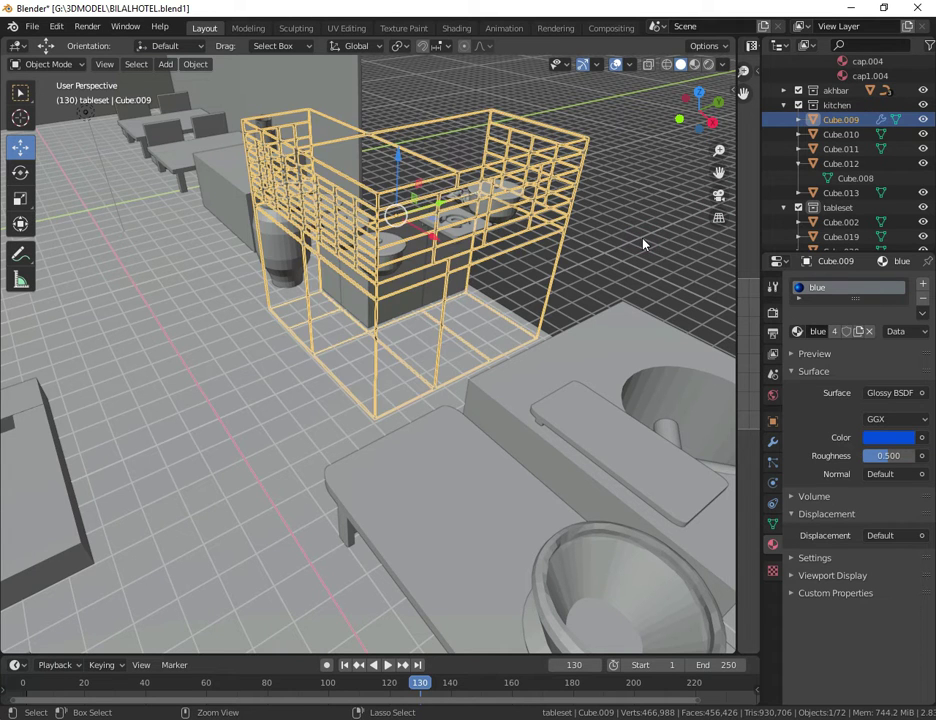
pyautogui.hotkey('ctrl', 'z')
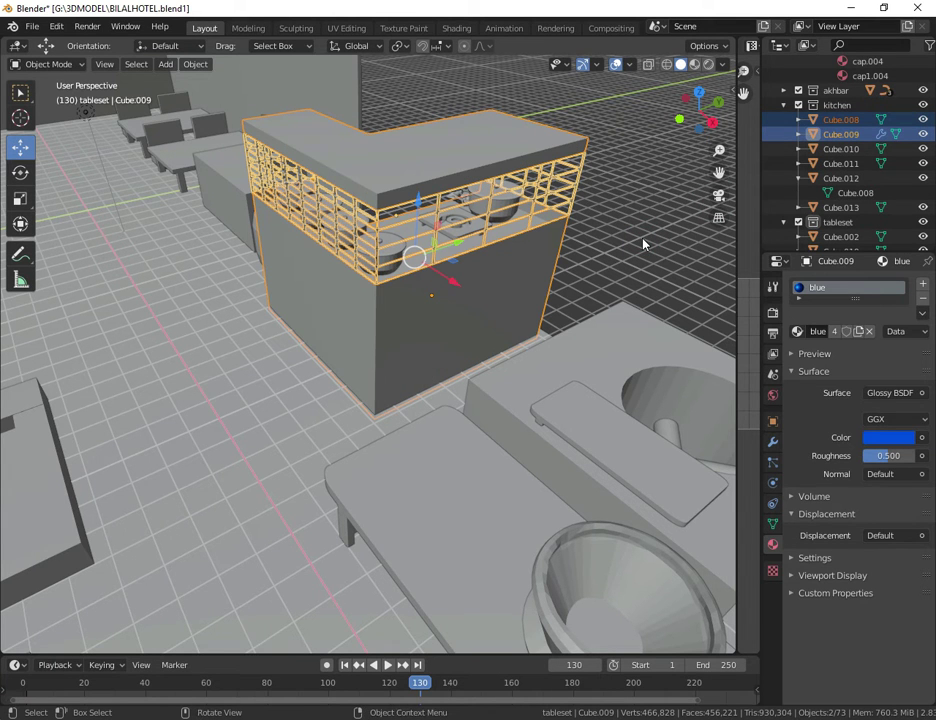
pyautogui.click(643, 243)
# Examine the pots and stove behind the food counter's wire mesh up close
pyautogui.scroll(4, 400, 210)
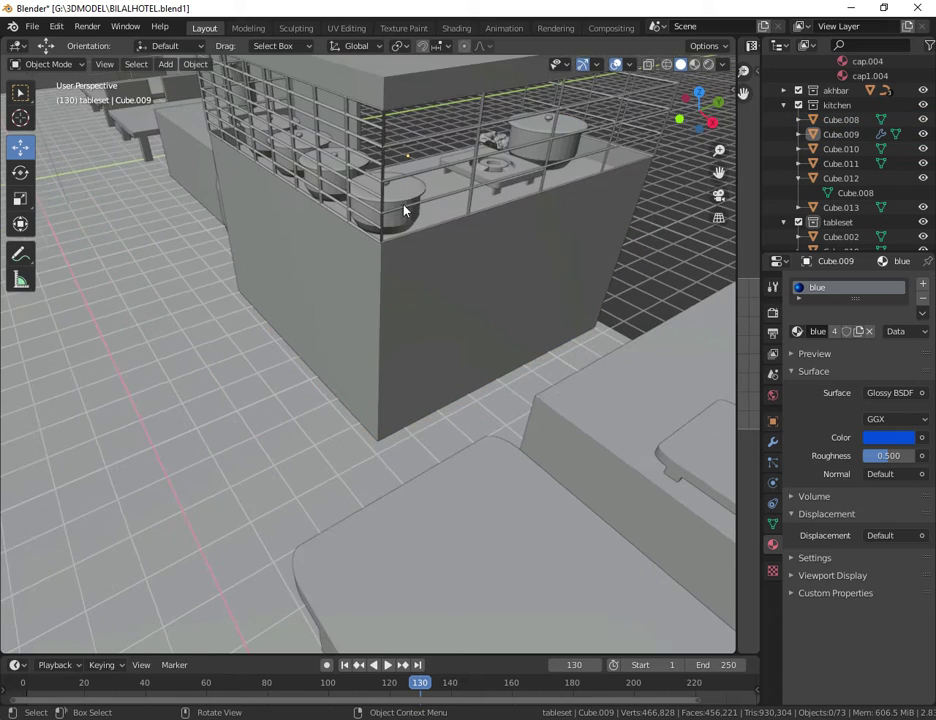
pyautogui.moveTo(719, 175); pyautogui.dragTo(650, 231)
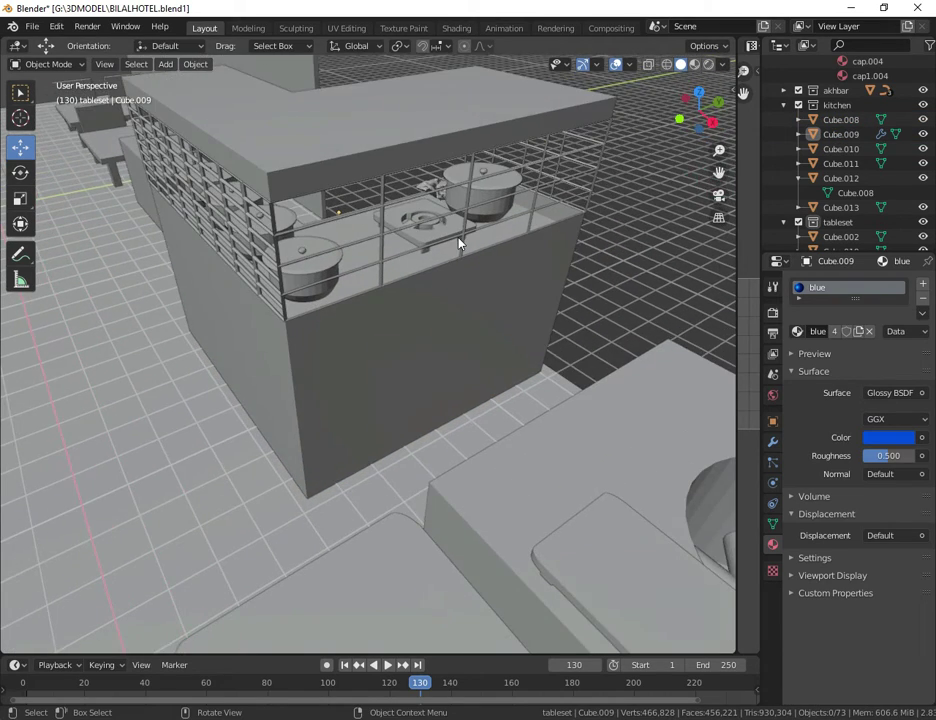
pyautogui.scroll(1, 459, 243)
pyautogui.scroll(2, 459, 243)
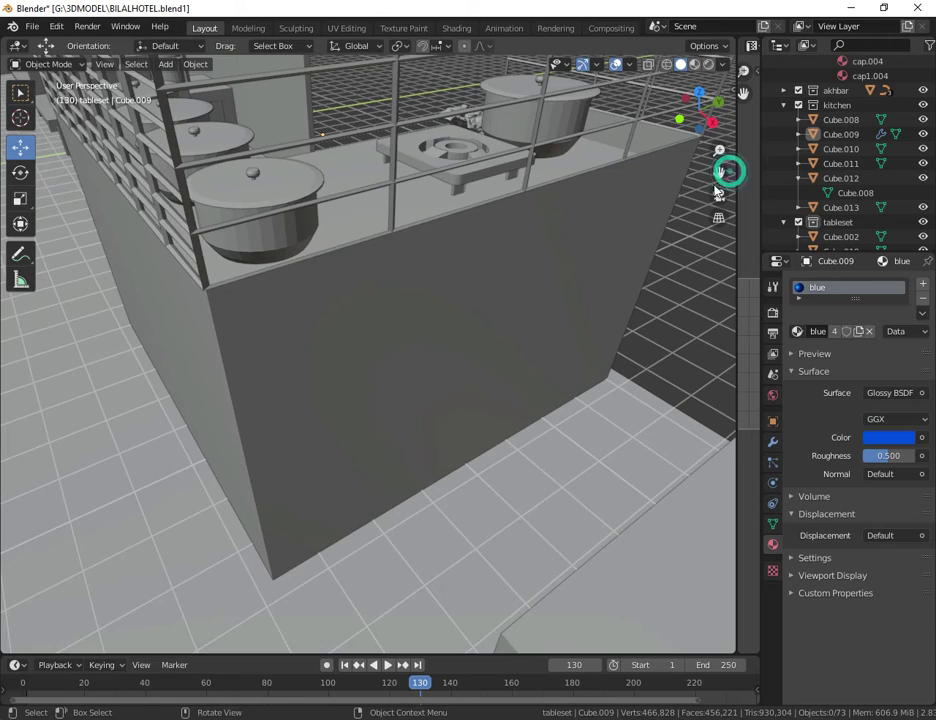
pyautogui.moveTo(718, 173); pyautogui.dragTo(724, 178)
pyautogui.scroll(-2, 673, 200)
pyautogui.scroll(-5, 479, 269)
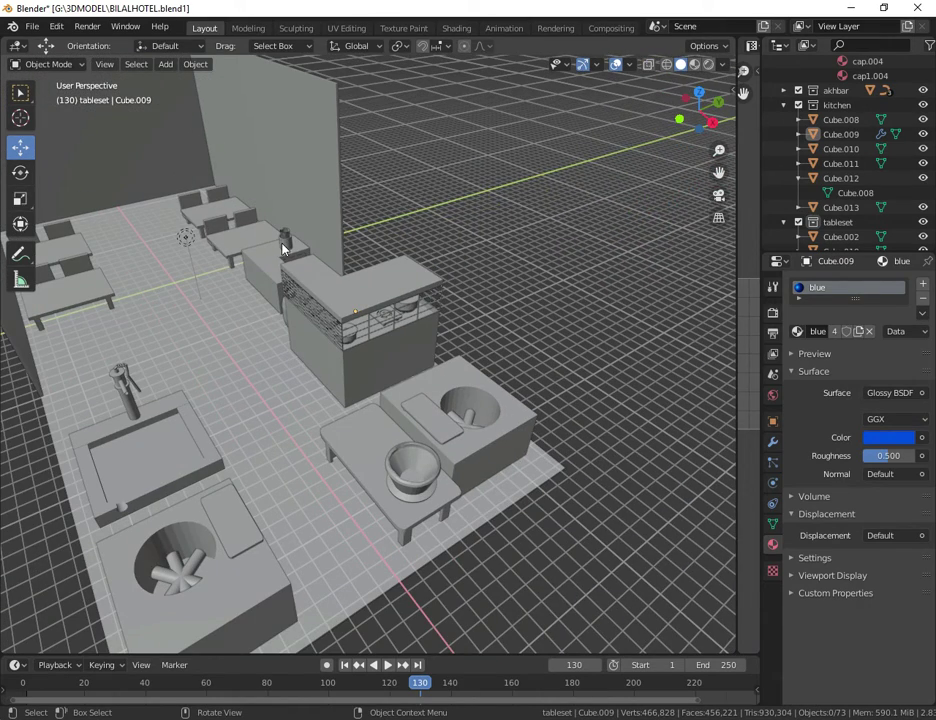
# Assign the existing cap1 material to the small jar standing on the rear counter
pyautogui.click(283, 248)
pyautogui.click(798, 331)
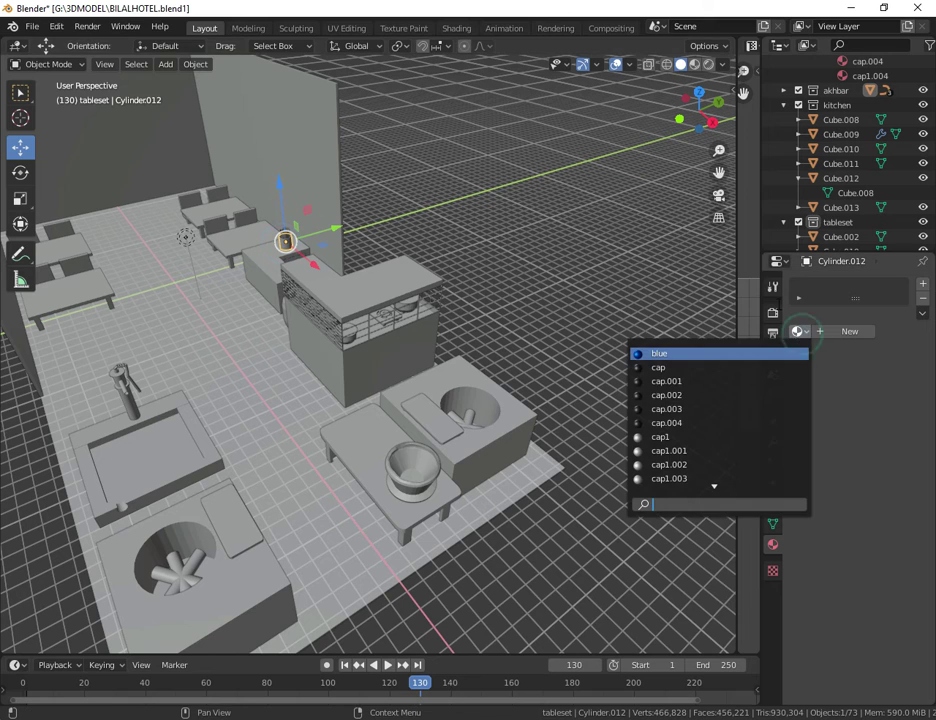
pyautogui.click(675, 438)
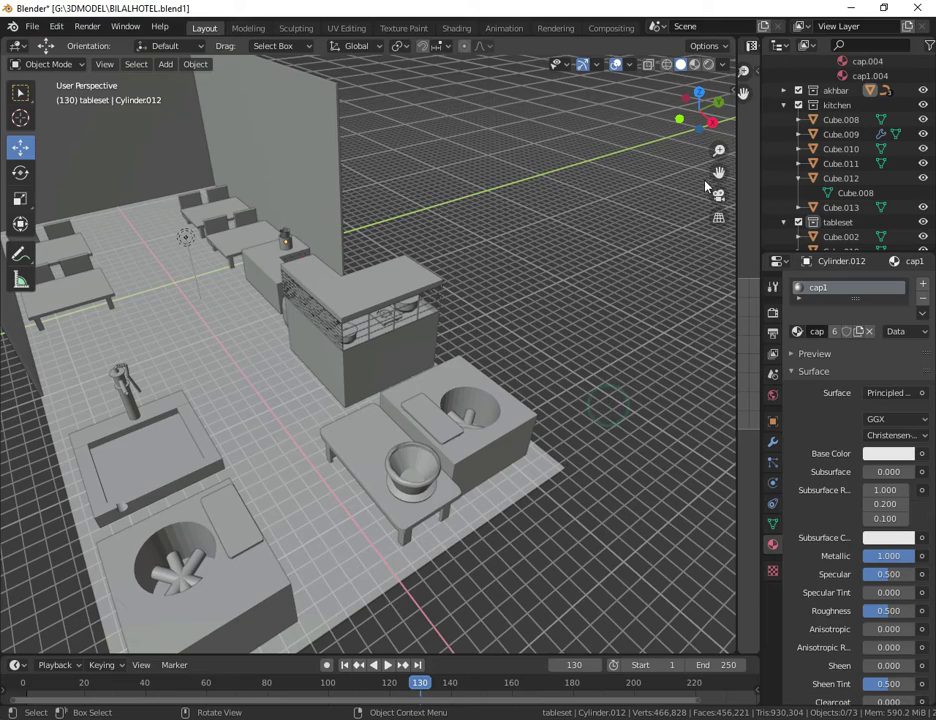
# Preview the whole scene in rendered viewport shading from a low front angle
pyautogui.moveTo(700, 112); pyautogui.dragTo(676, 90)
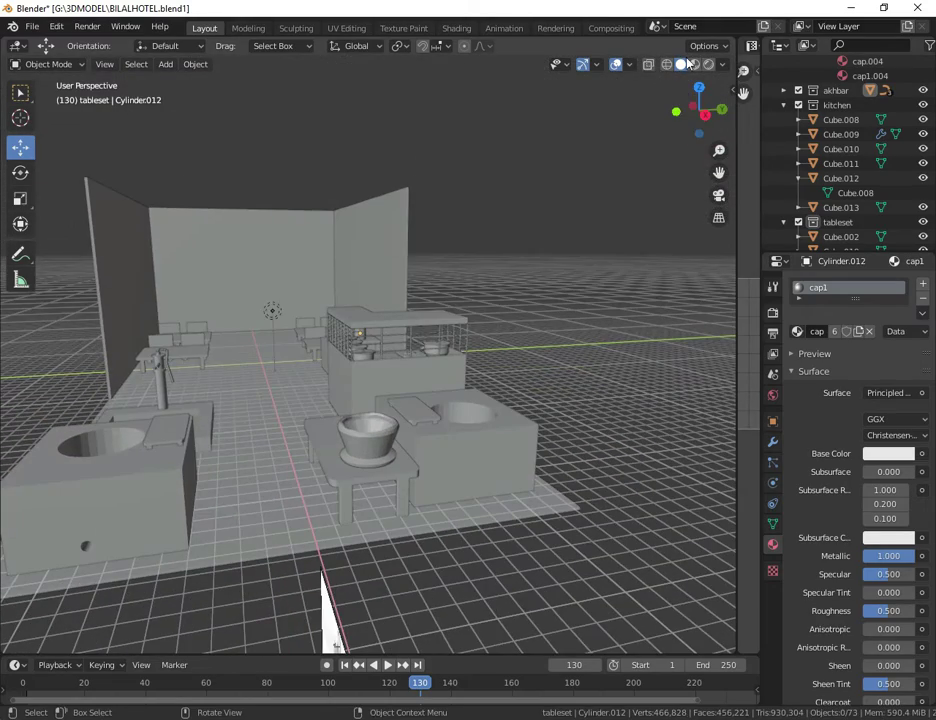
pyautogui.click(708, 65)
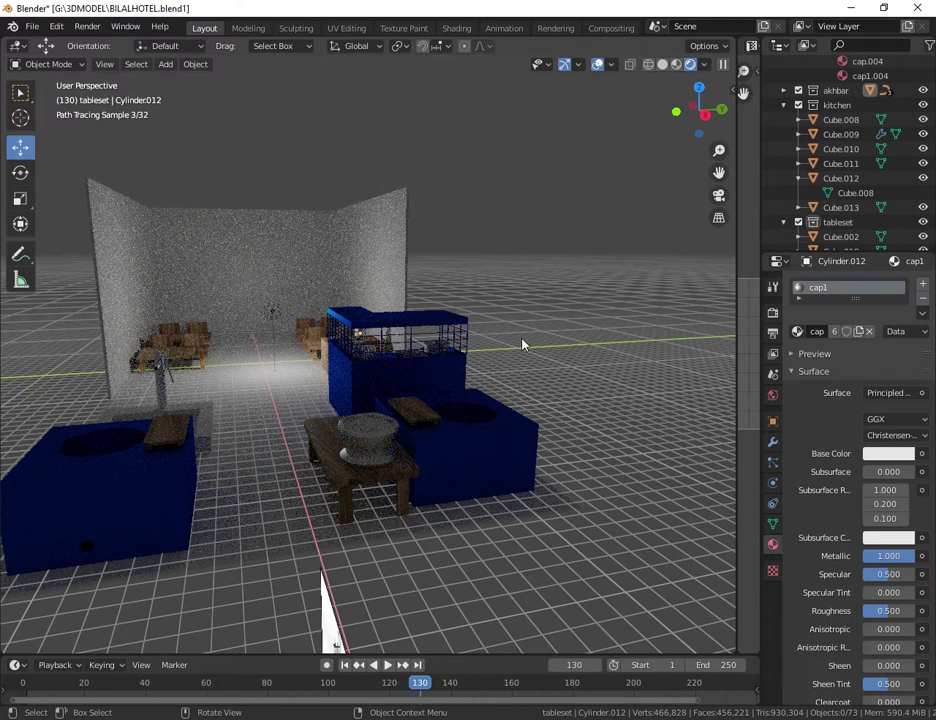
pyautogui.click(522, 339)
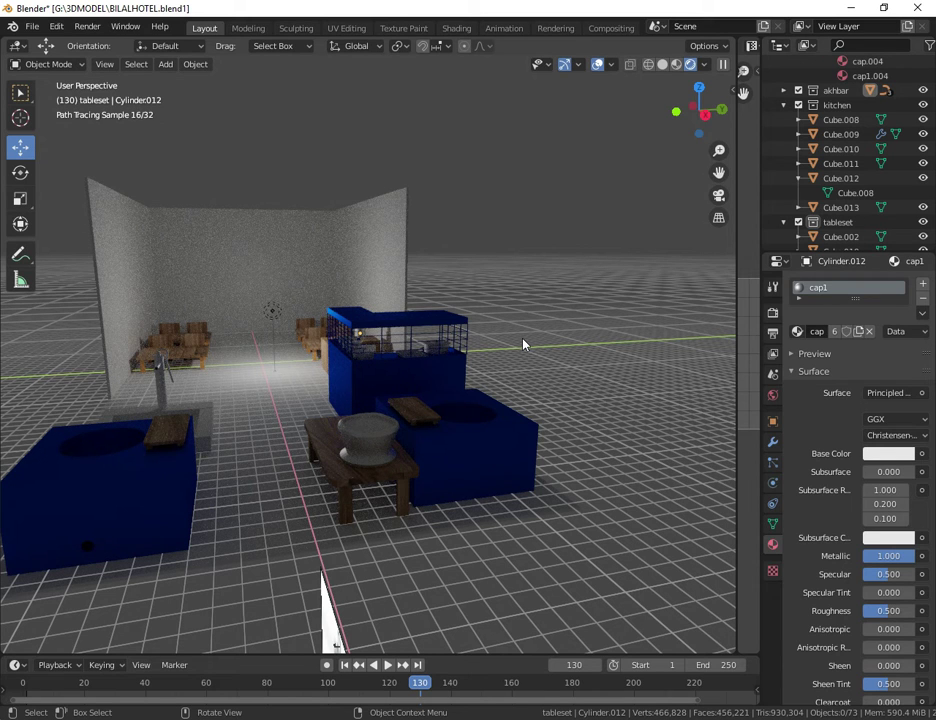
# Change the surface shader of the bench bowl's cap1.001 material to Principled Hair BSDF
pyautogui.click(375, 450)
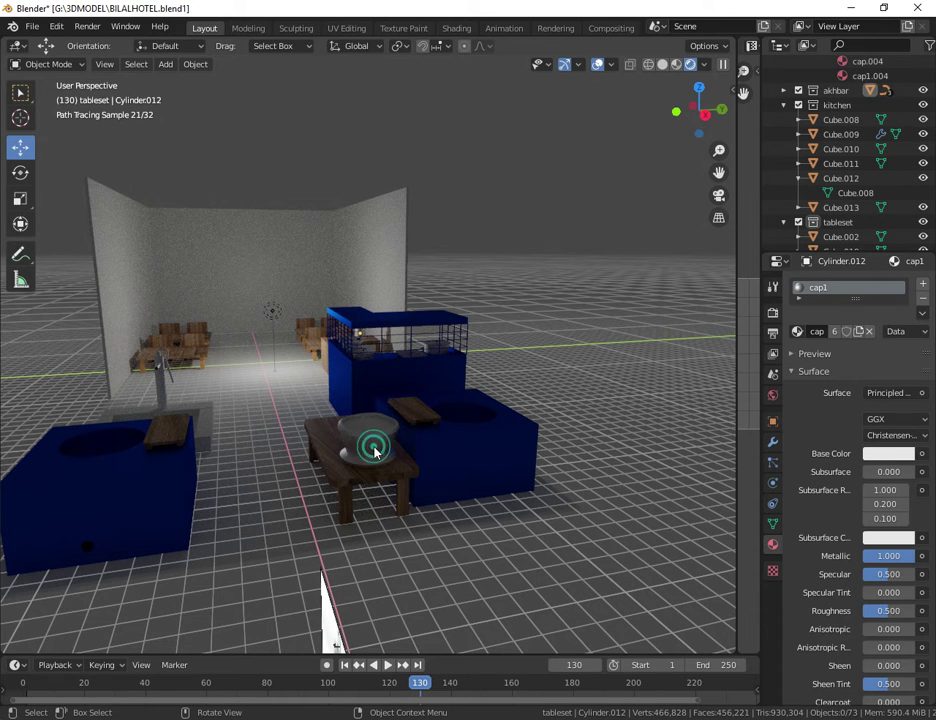
pyautogui.click(890, 393)
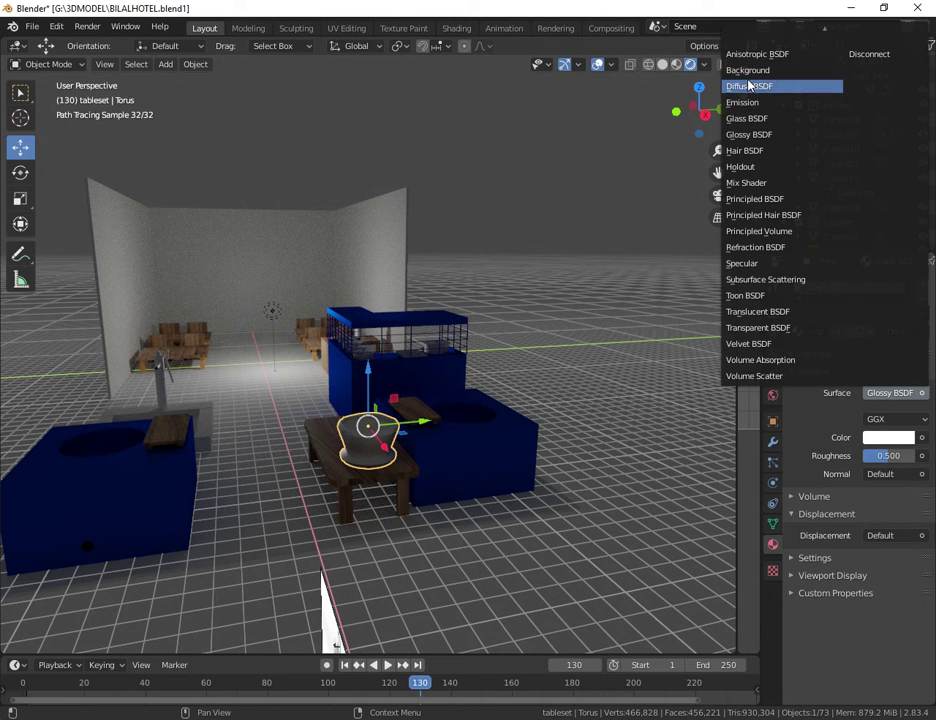
pyautogui.click(770, 214)
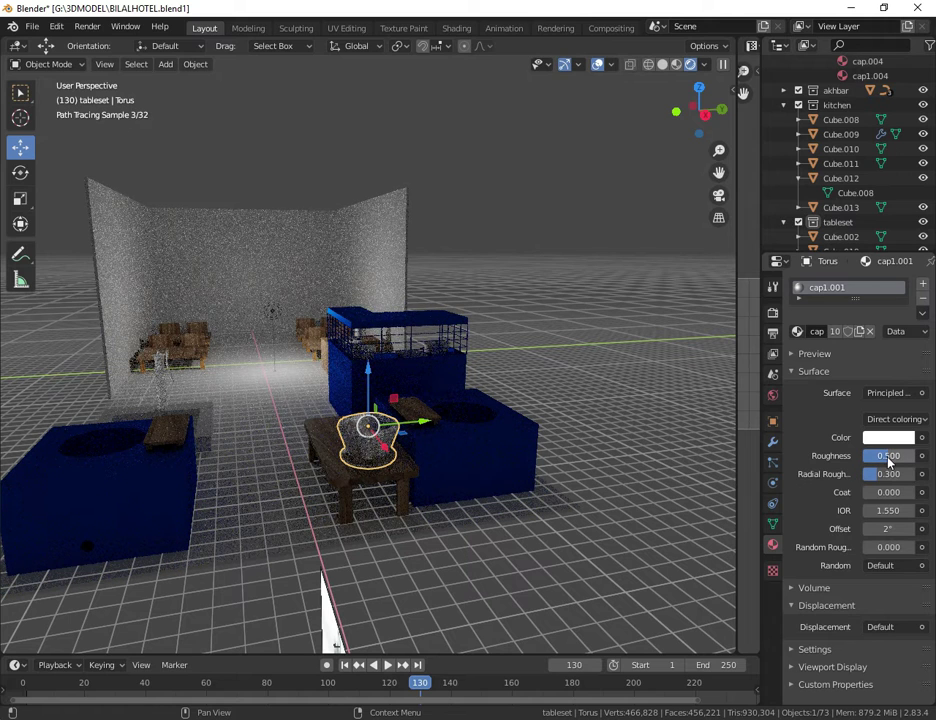
# Switch the bench bowl's cap1.001 material back to the Principled BSDF shader and set Metallic to 1.000
pyautogui.click(877, 392)
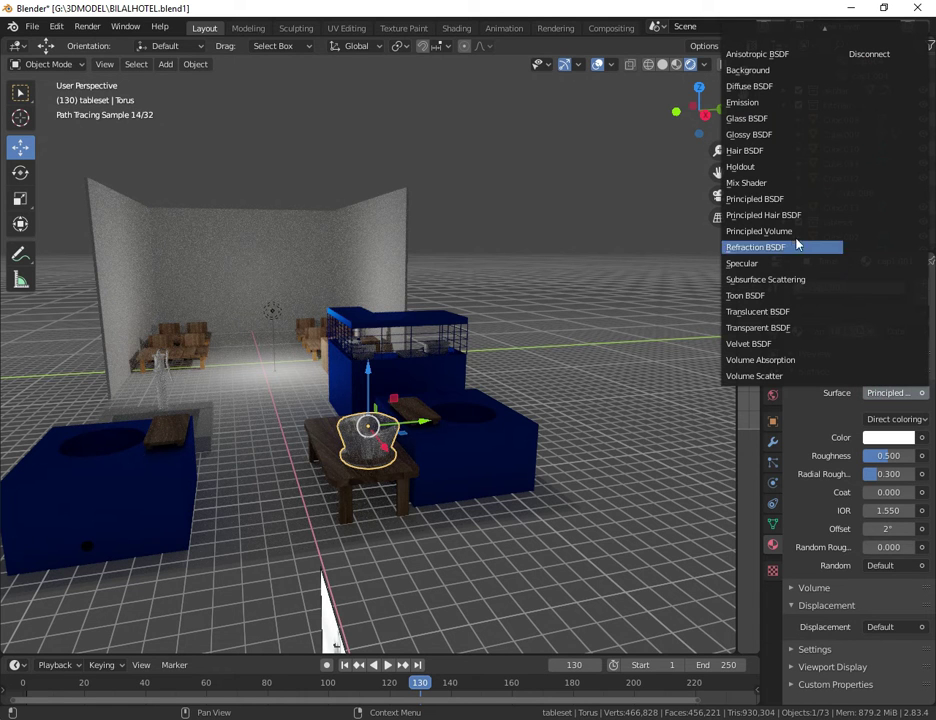
pyautogui.click(755, 199)
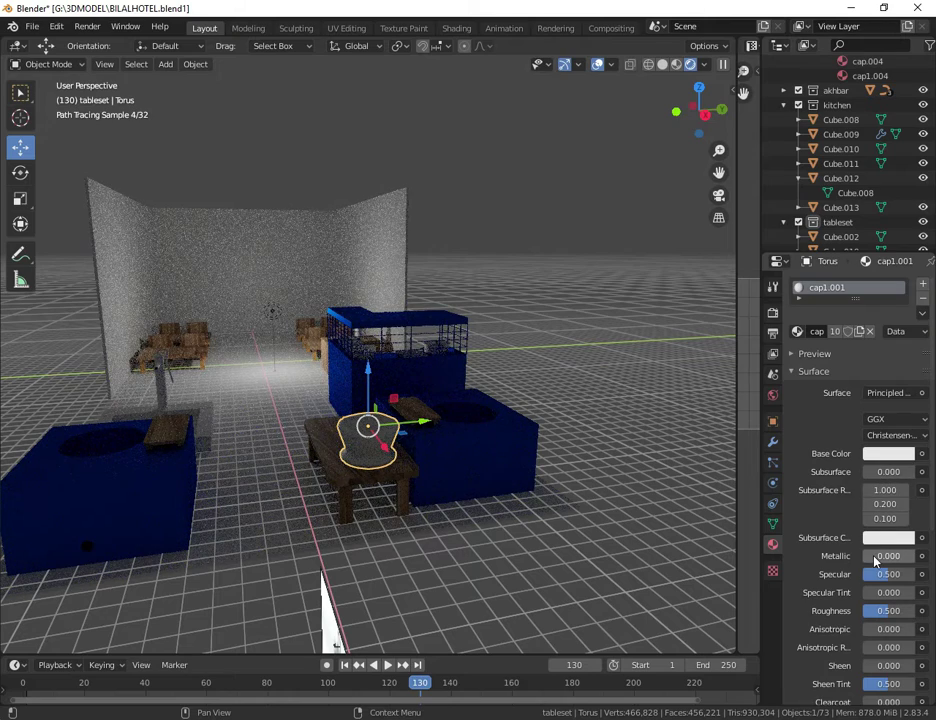
pyautogui.moveTo(877, 557); pyautogui.dragTo(930, 557)
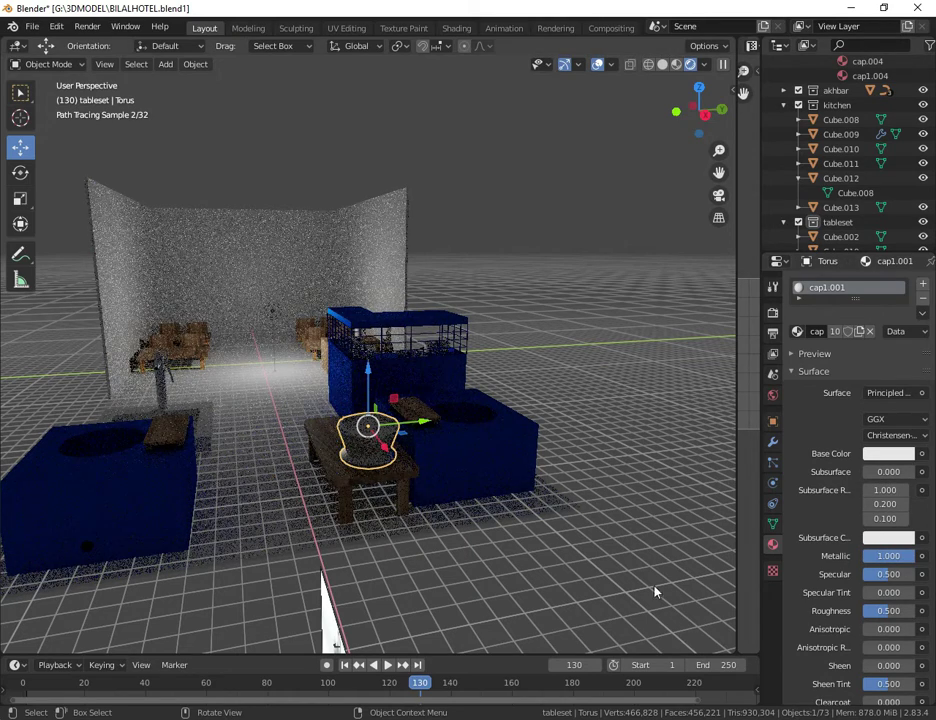
pyautogui.click(646, 594)
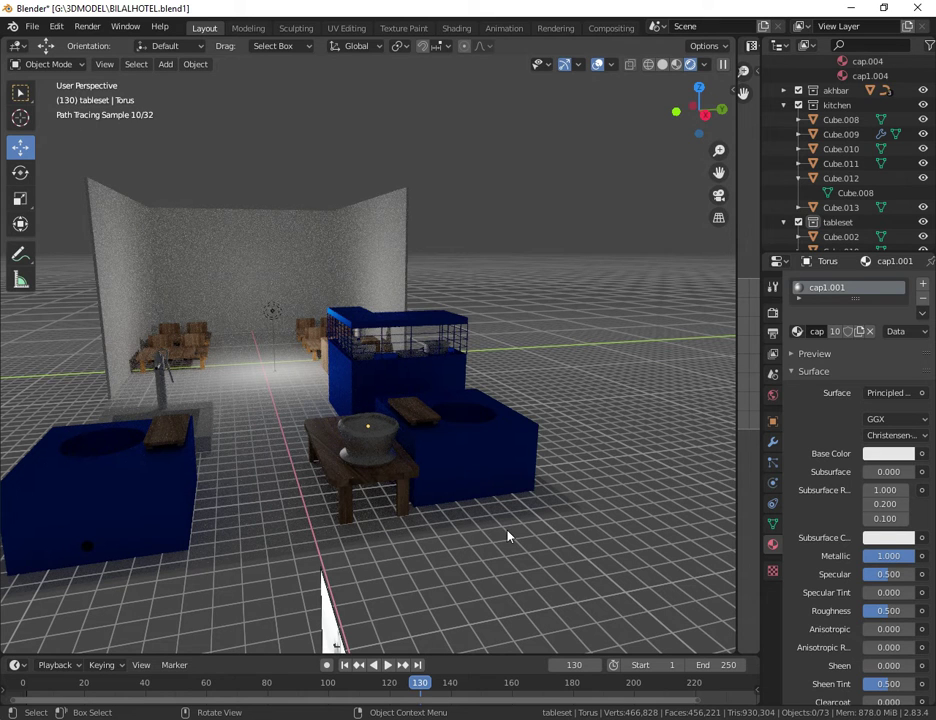
# Give the gas cylinder beside the food counter a new material with a red base color
pyautogui.moveTo(706, 117); pyautogui.dragTo(802, 194)
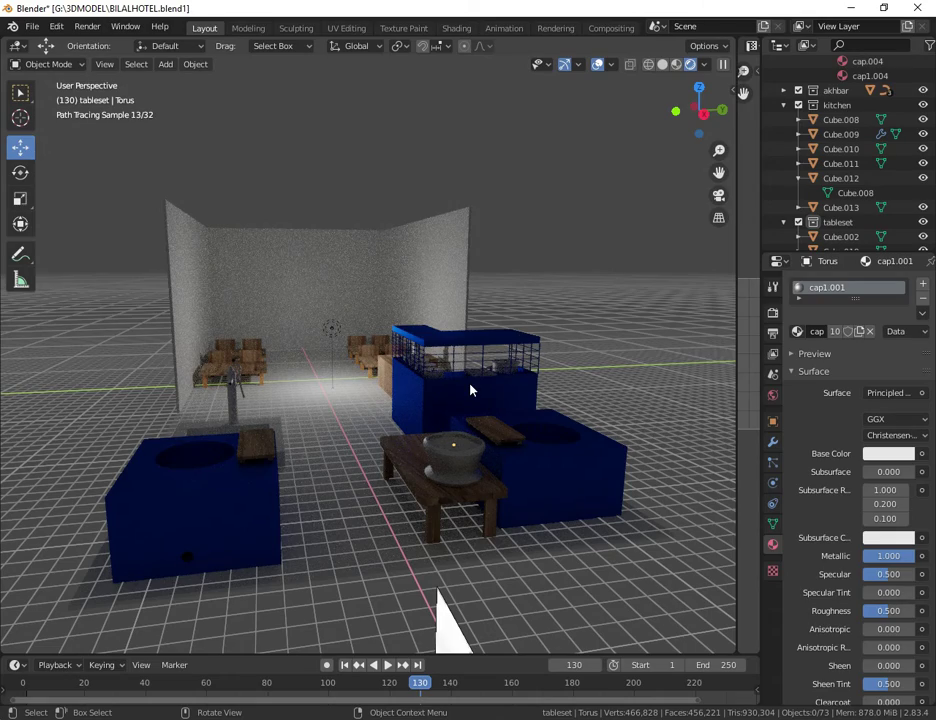
pyautogui.scroll(6, 471, 390)
pyautogui.moveTo(719, 173); pyautogui.dragTo(3, 467)
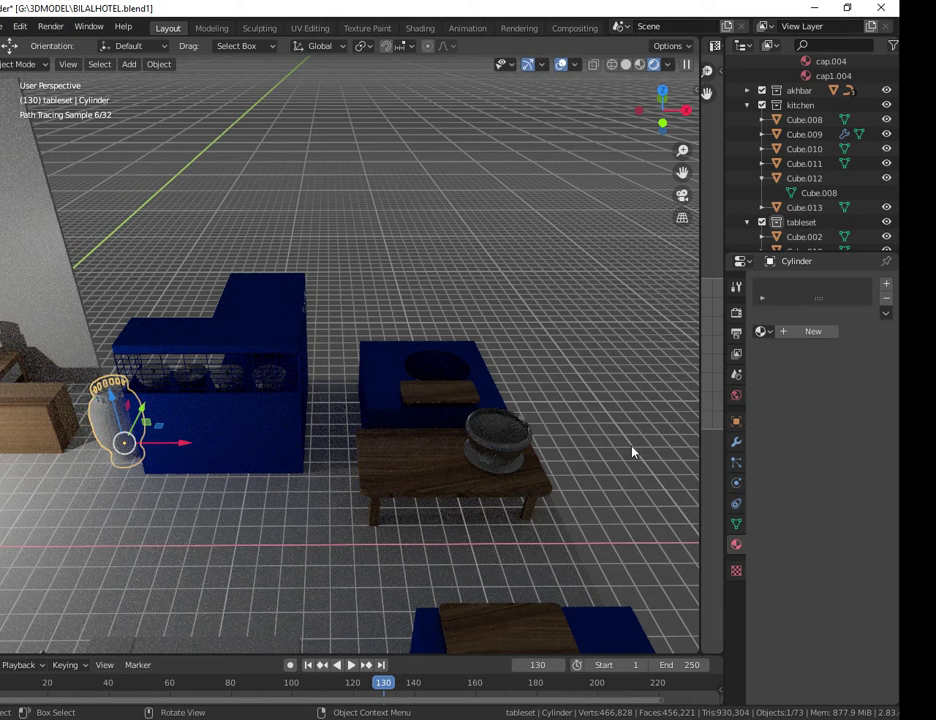
pyautogui.click(806, 330)
pyautogui.click(852, 453)
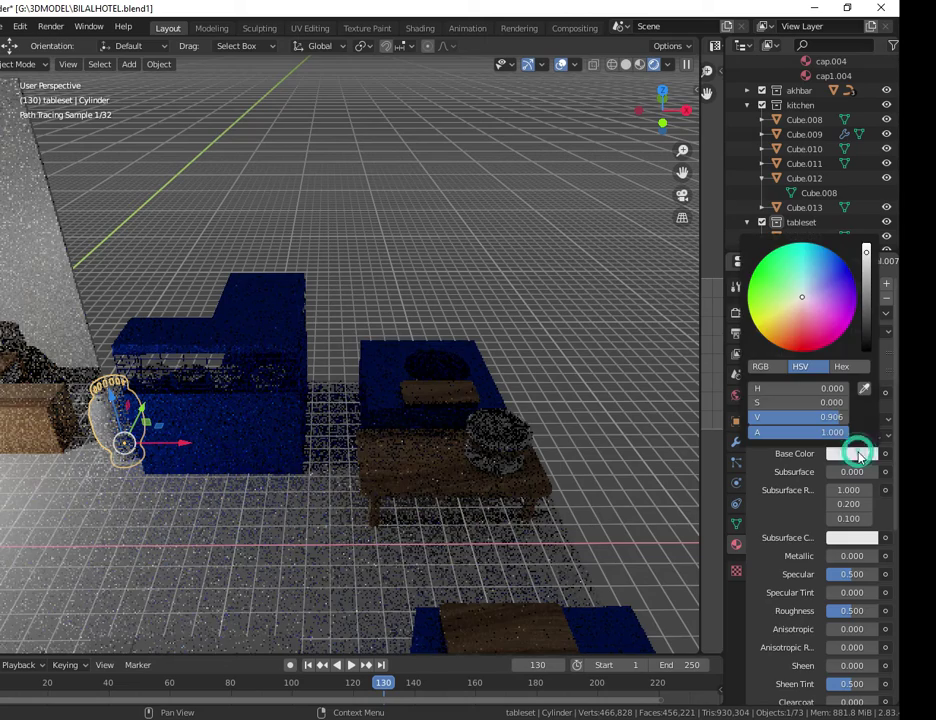
pyautogui.moveTo(818, 317); pyautogui.dragTo(802, 350)
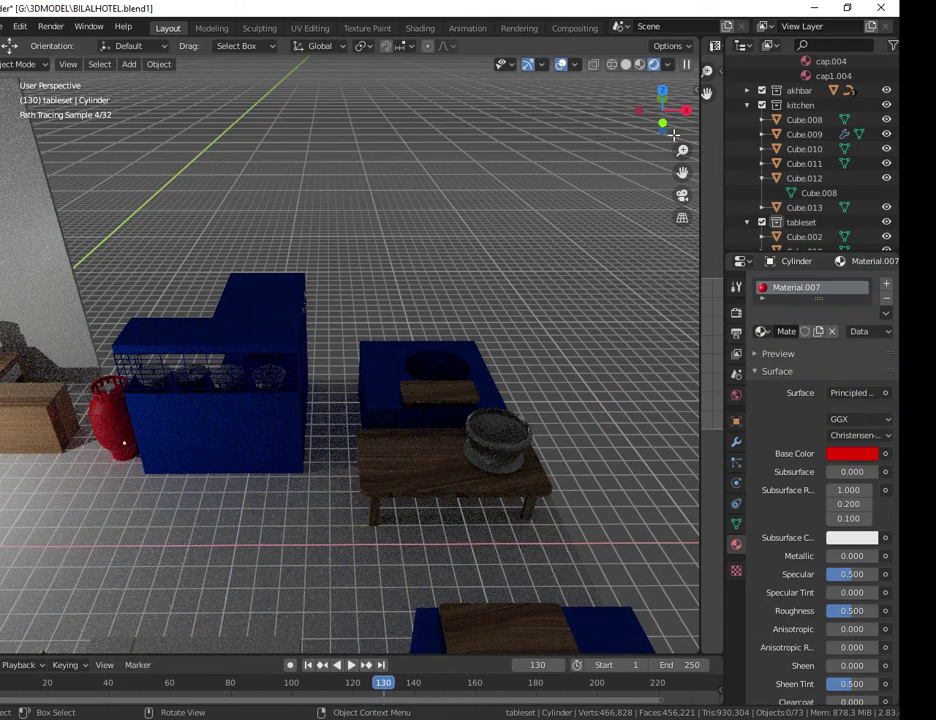
# Give the basin under the hand pump a new material with a medium grey base color
pyautogui.moveTo(675, 134); pyautogui.dragTo(645, 148)
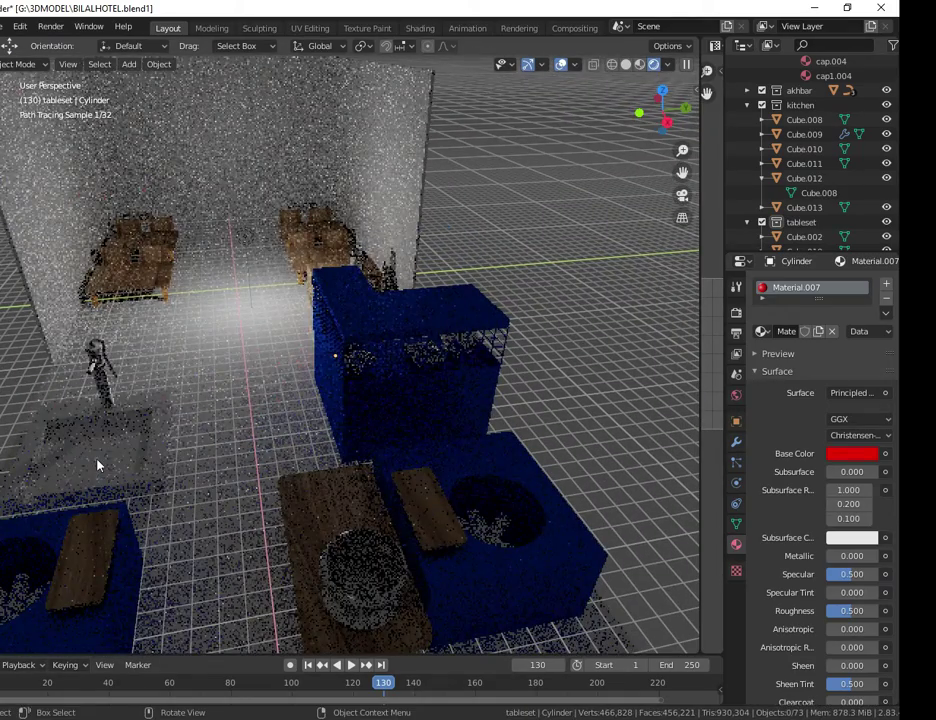
pyautogui.click(98, 465)
pyautogui.click(805, 327)
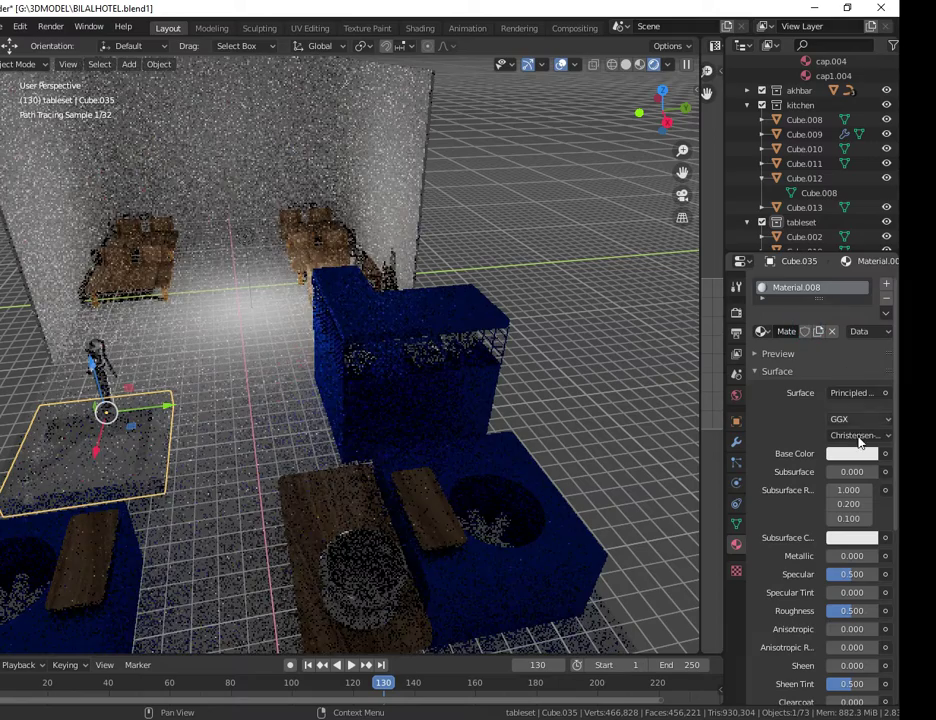
pyautogui.click(851, 453)
pyautogui.moveTo(866, 252); pyautogui.dragTo(866, 306)
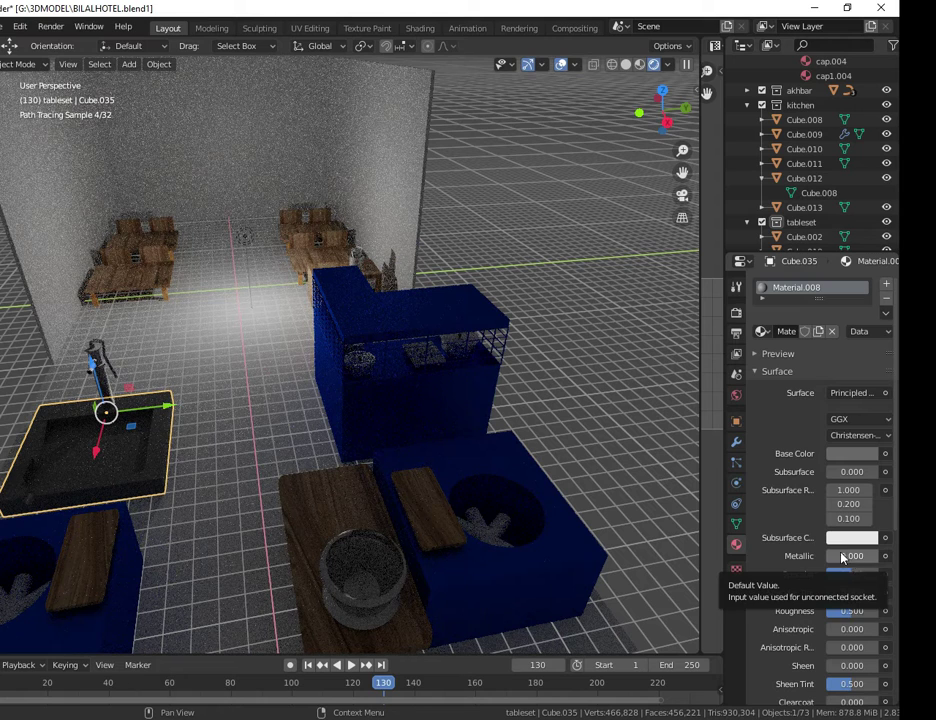
# Set the basin material's Sheen Tint to 0.000, and try a Roughness of 0.000 before raising it again
pyautogui.scroll(-5, 820, 480)
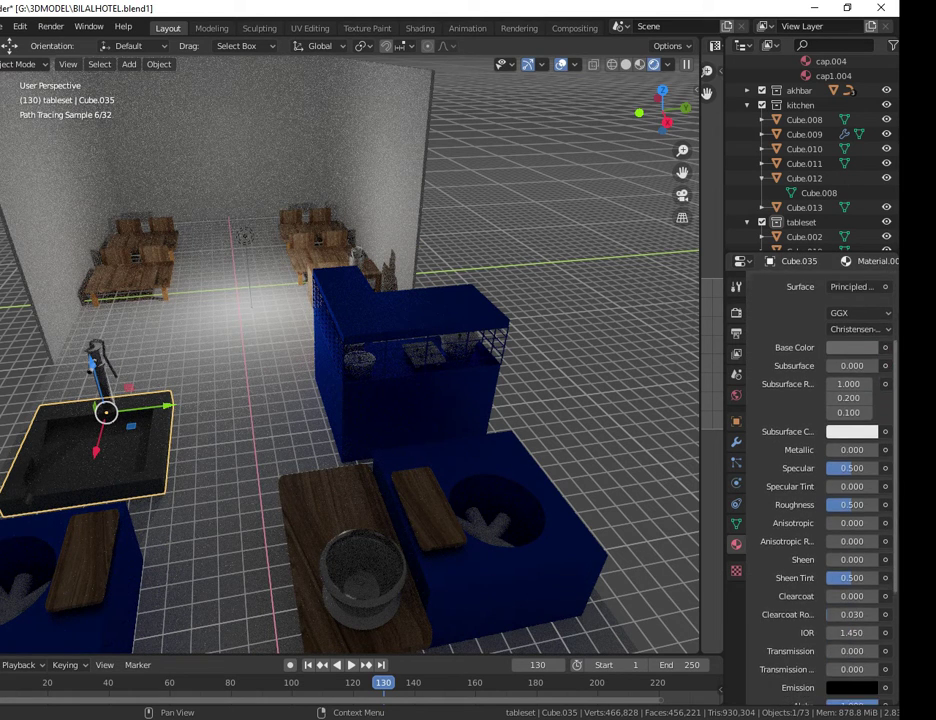
pyautogui.moveTo(820, 480); pyautogui.dragTo(820, 476, button='middle')
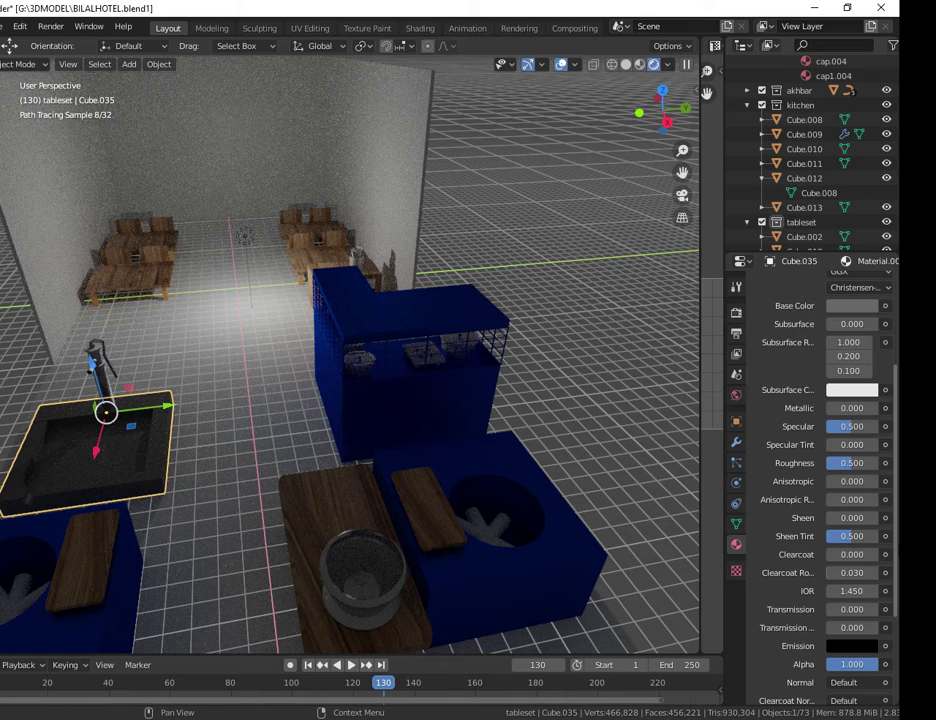
pyautogui.moveTo(852, 537); pyautogui.dragTo(829, 541)
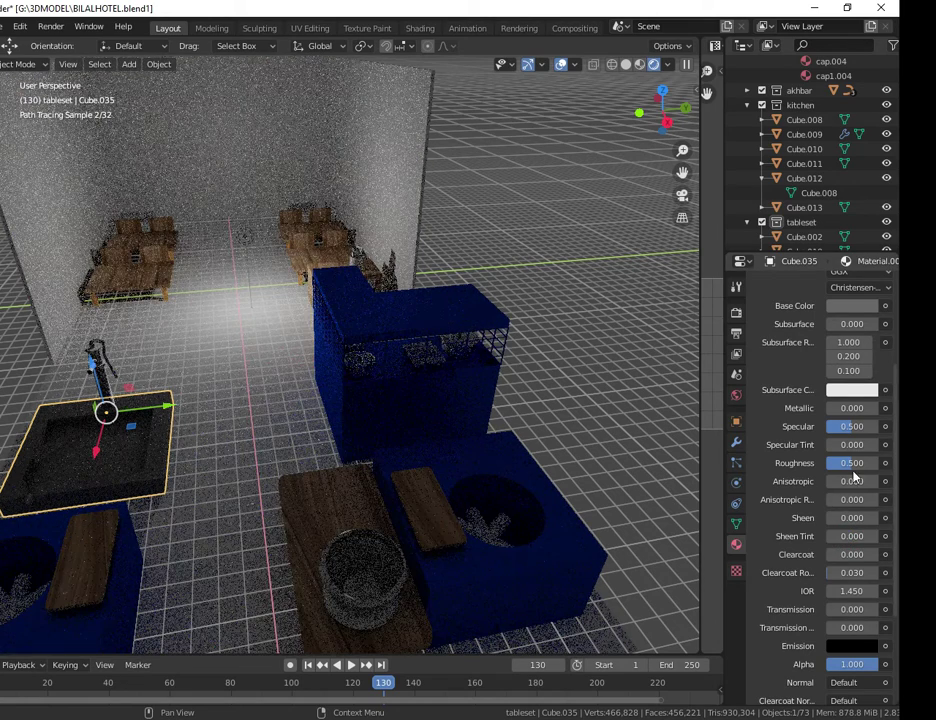
pyautogui.moveTo(852, 465); pyautogui.dragTo(829, 468)
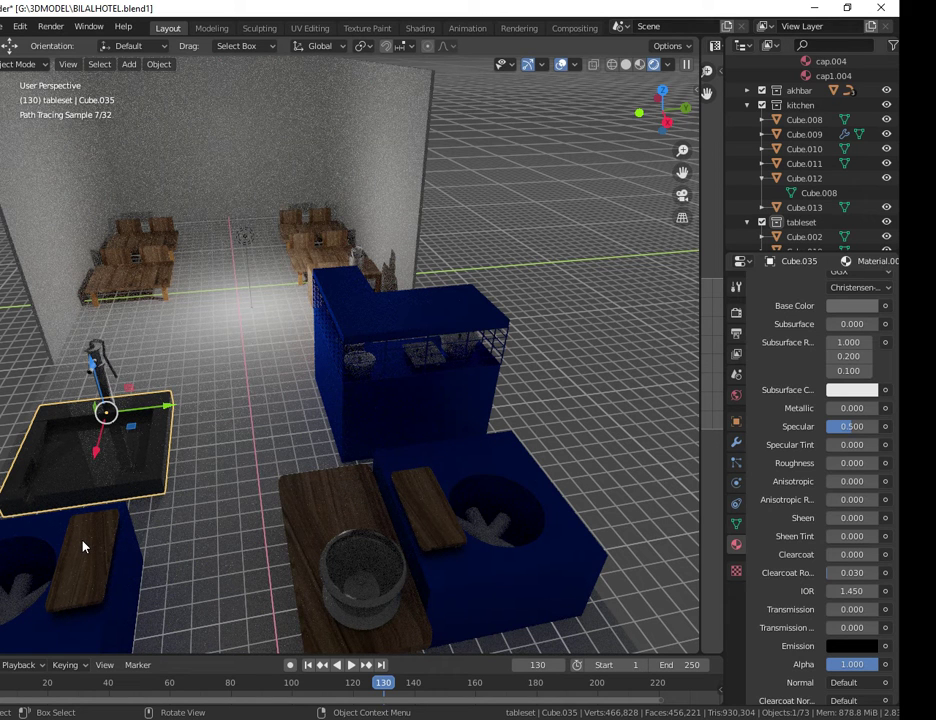
pyautogui.click(843, 463)
pyautogui.moveTo(841, 463); pyautogui.dragTo(877, 463)
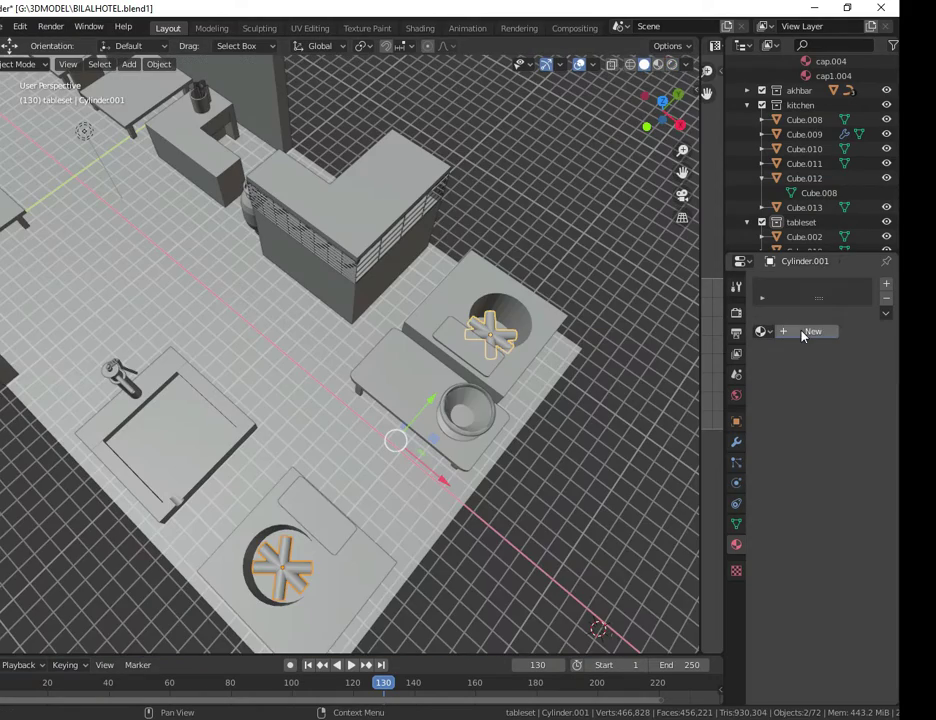
# Create a new material for the crossed logs inside the stoves and use an Image Texture as its base color
pyautogui.click(804, 332)
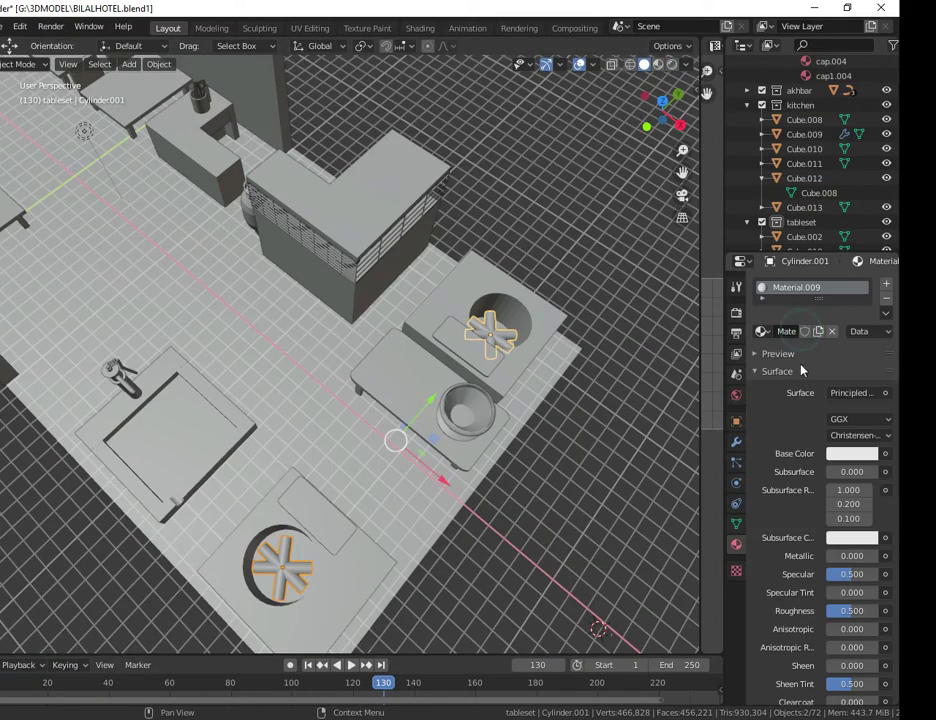
pyautogui.click(885, 455)
pyautogui.click(603, 551)
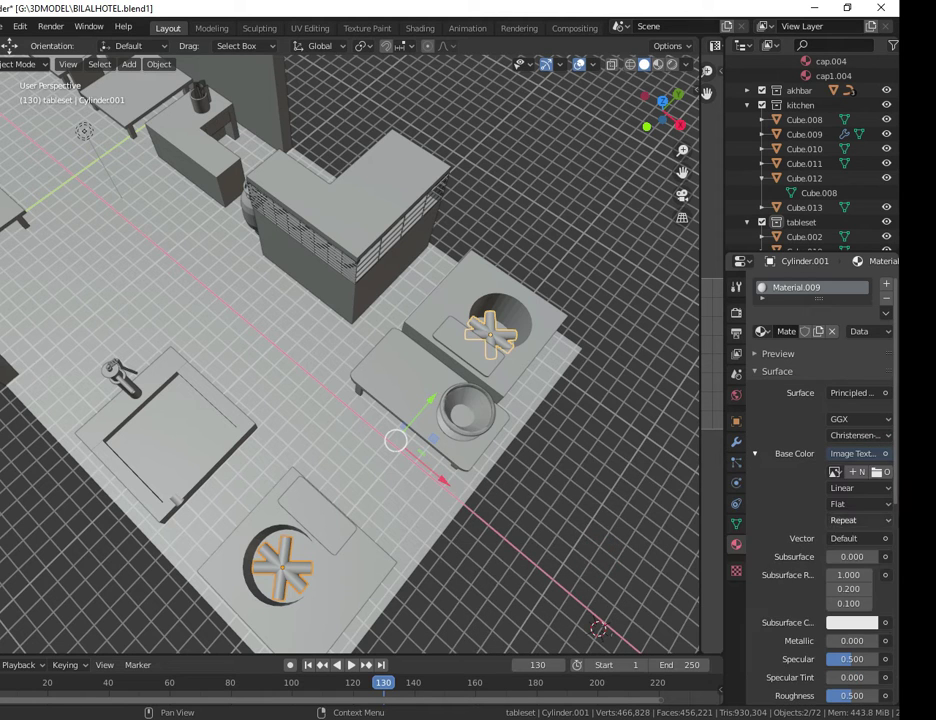
pyautogui.click(855, 471)
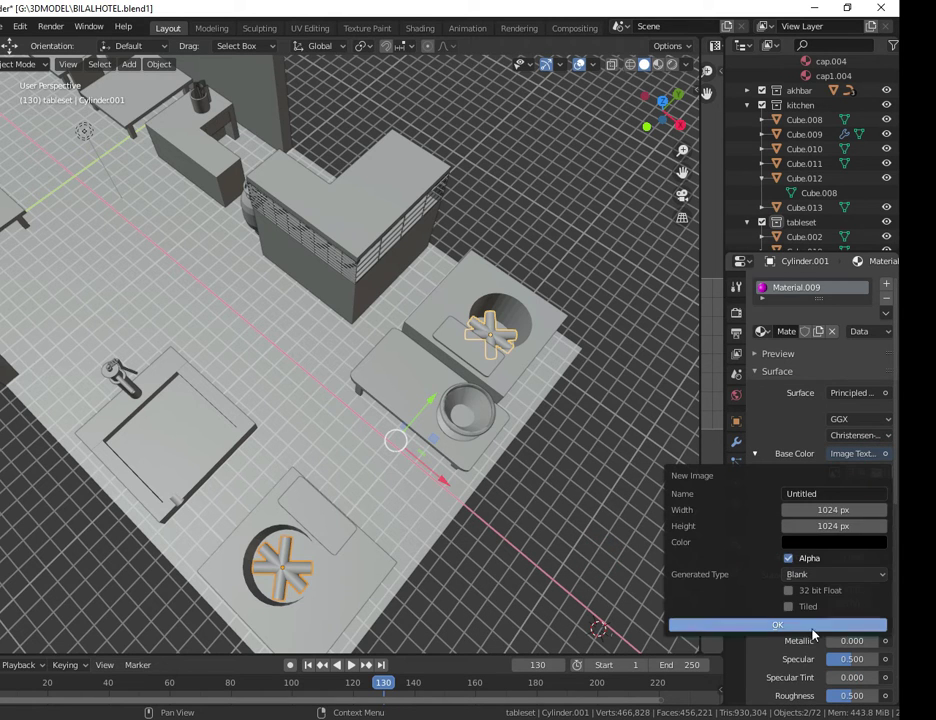
pyautogui.click(769, 696)
# Load the dark wood image fcbfbe1da2e59305f5d9bea1a0e6b054.jpg from the Downloads folder as the logs' base color texture
pyautogui.click(880, 473)
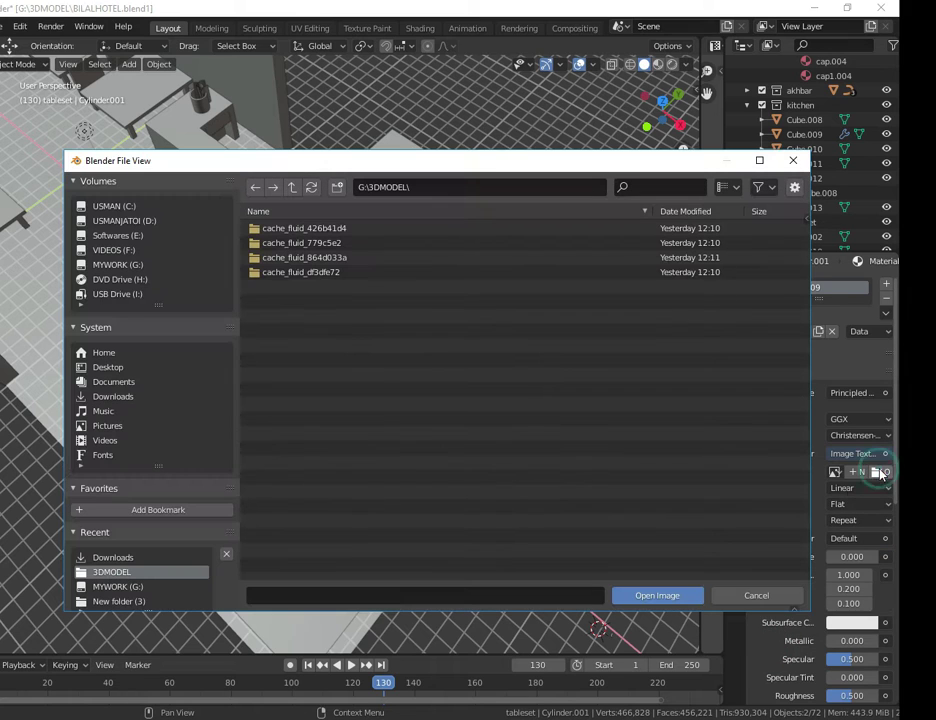
pyautogui.click(114, 397)
pyautogui.click(724, 187)
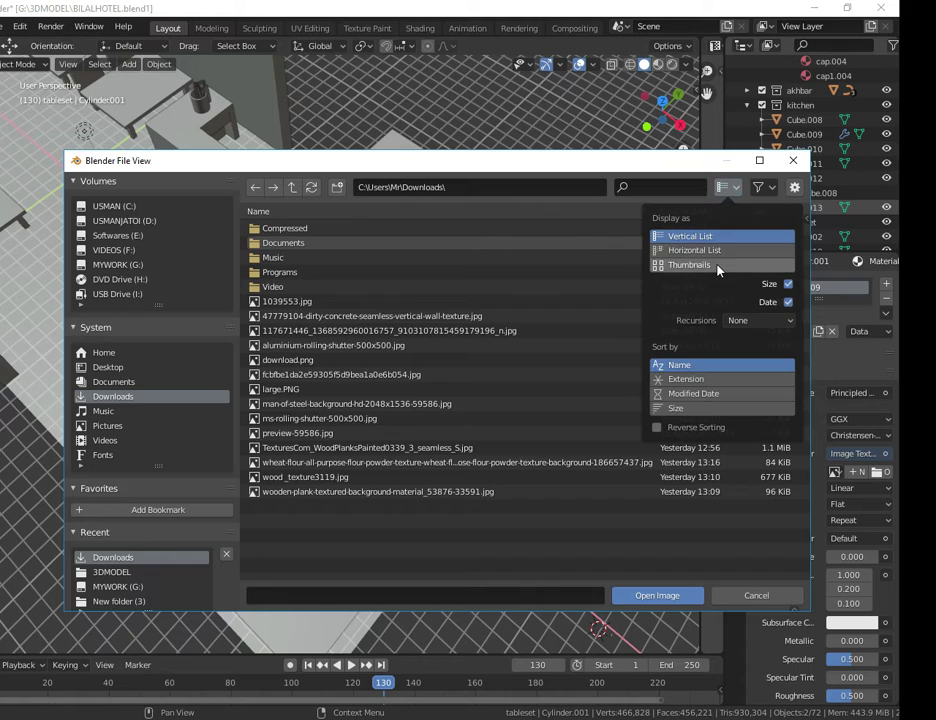
pyautogui.click(716, 265)
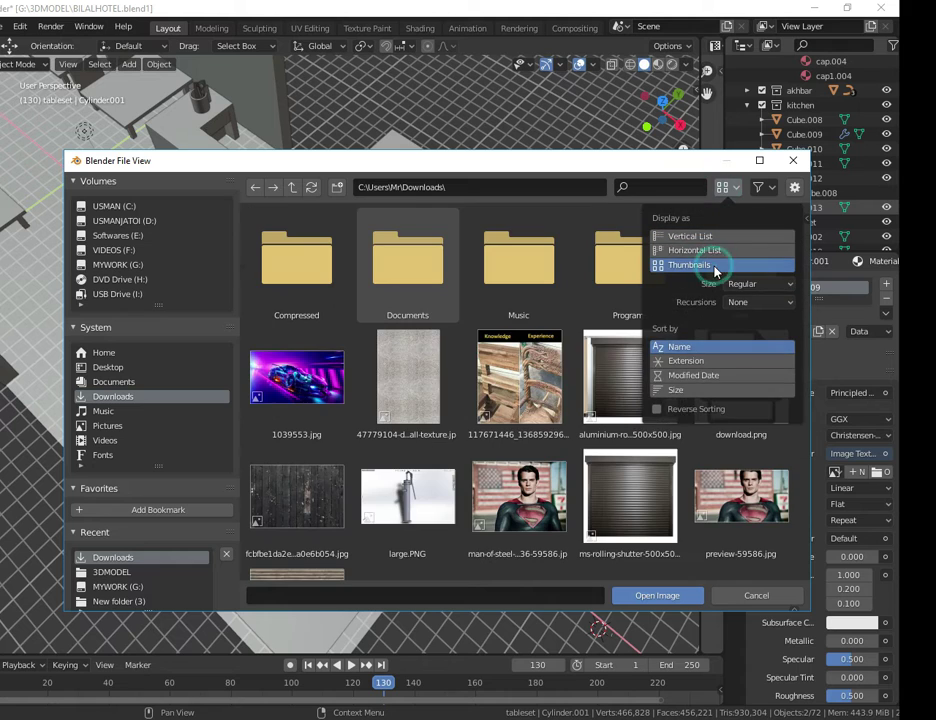
pyautogui.click(413, 422)
pyautogui.click(408, 495)
pyautogui.scroll(-3, 408, 495)
pyautogui.click(408, 505)
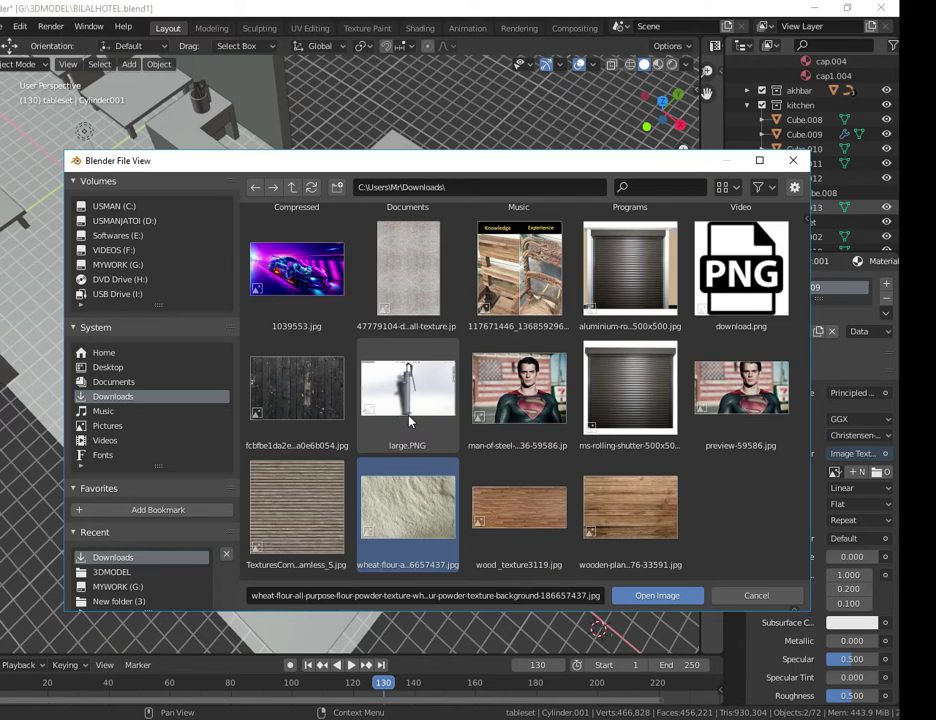
pyautogui.click(305, 430)
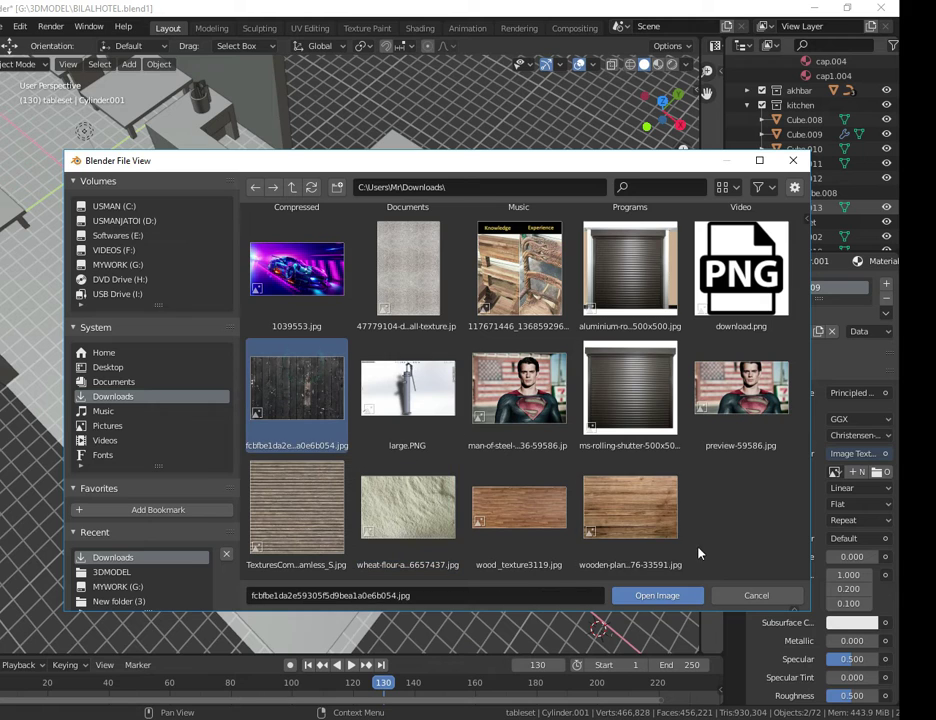
pyautogui.click(656, 596)
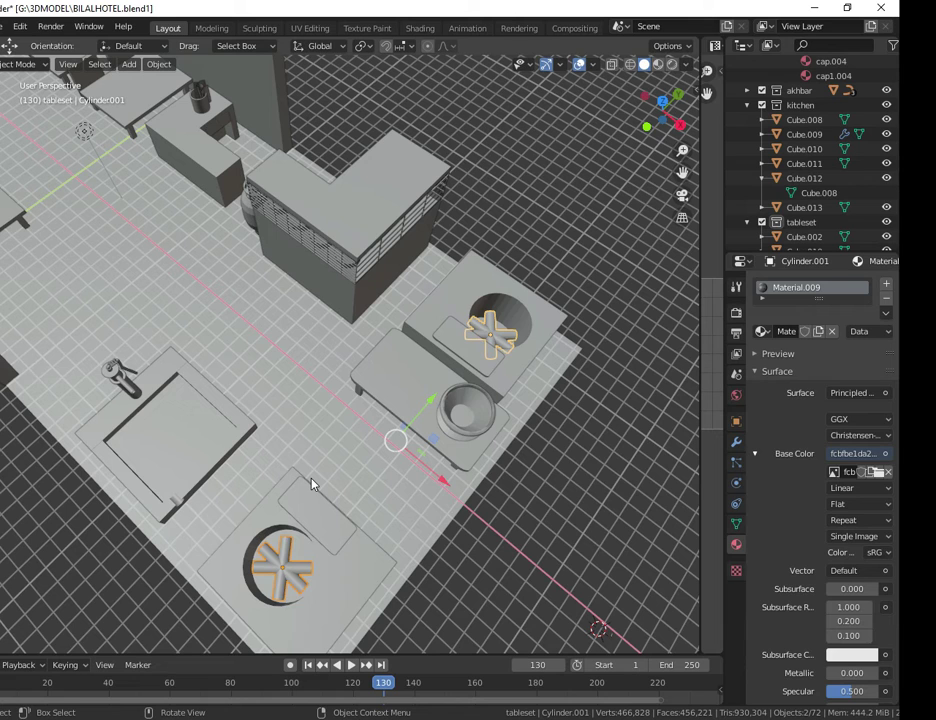
# Link the object data of the logs in both stoves and preview the kitchen in rendered shading from above the front
pyautogui.hotkey('ctrl', 'l')
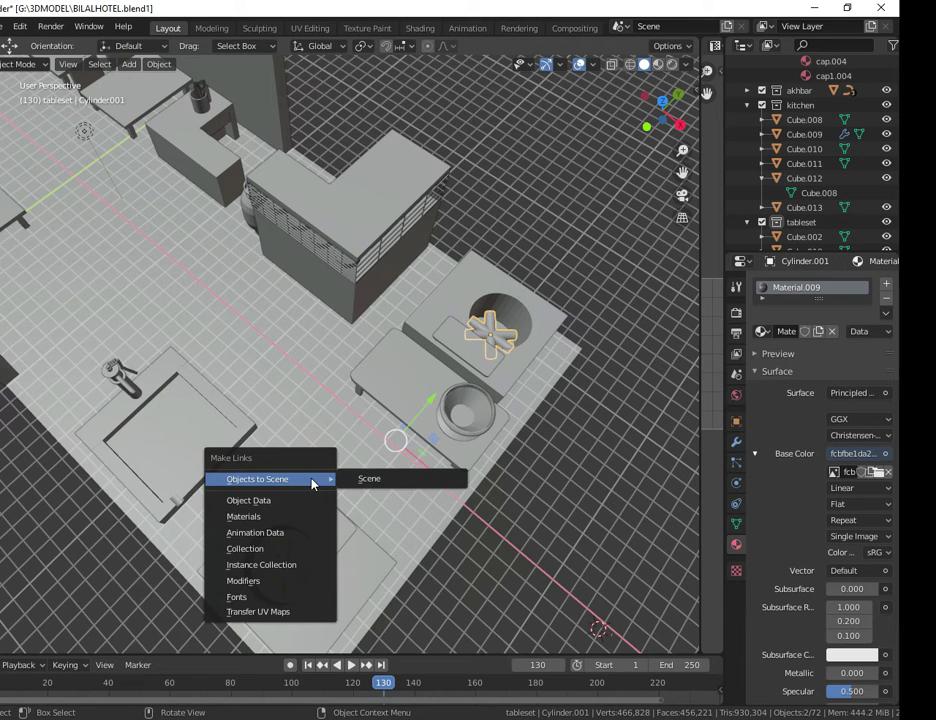
pyautogui.click(298, 501)
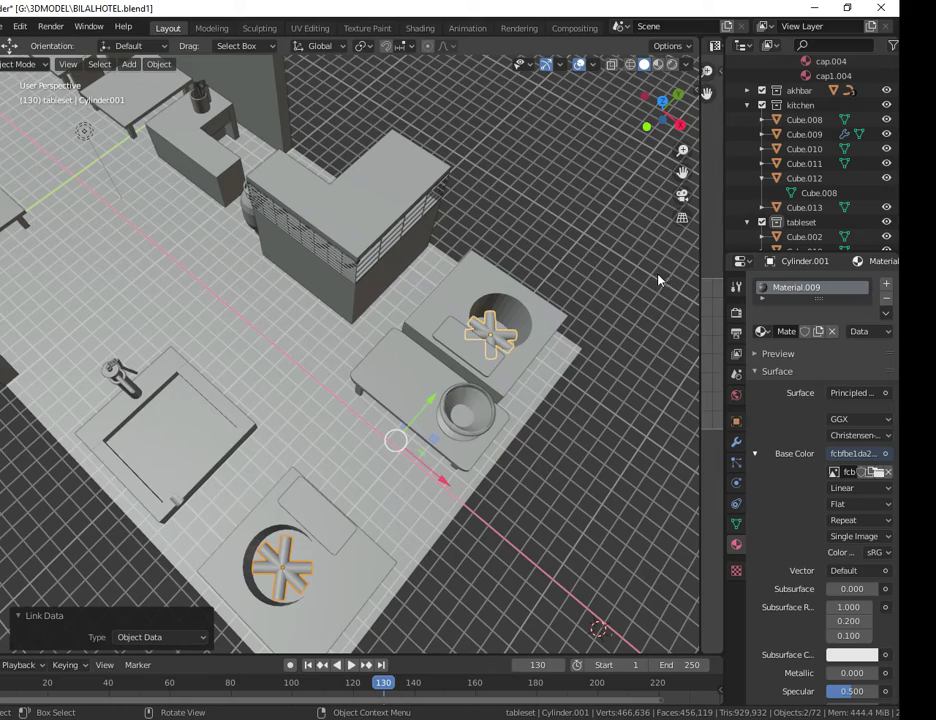
pyautogui.click(680, 125)
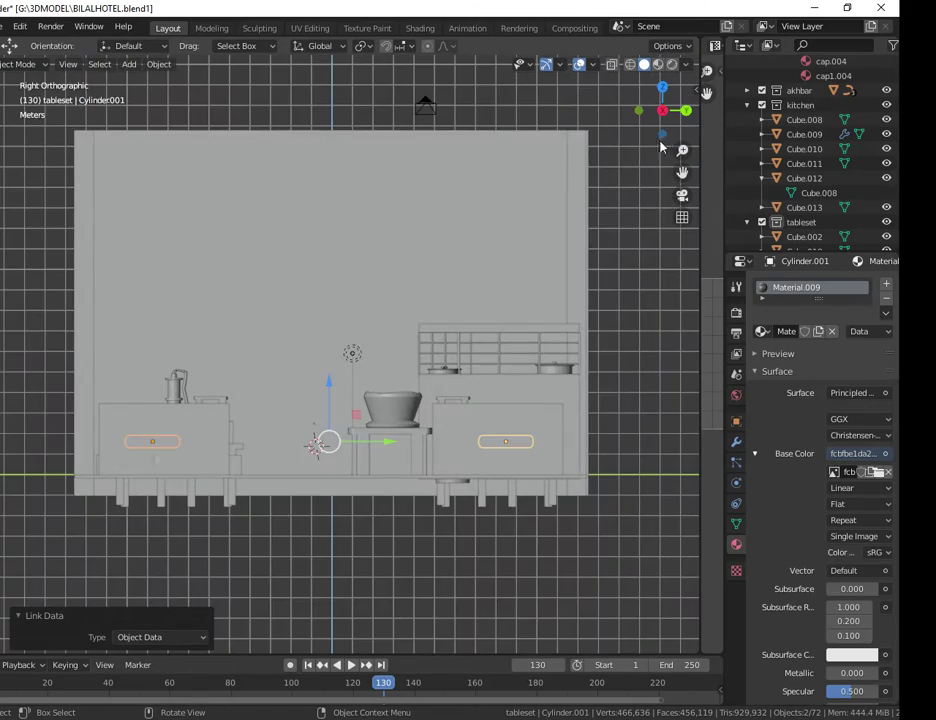
pyautogui.moveTo(668, 94); pyautogui.dragTo(668, 215)
pyautogui.click(672, 64)
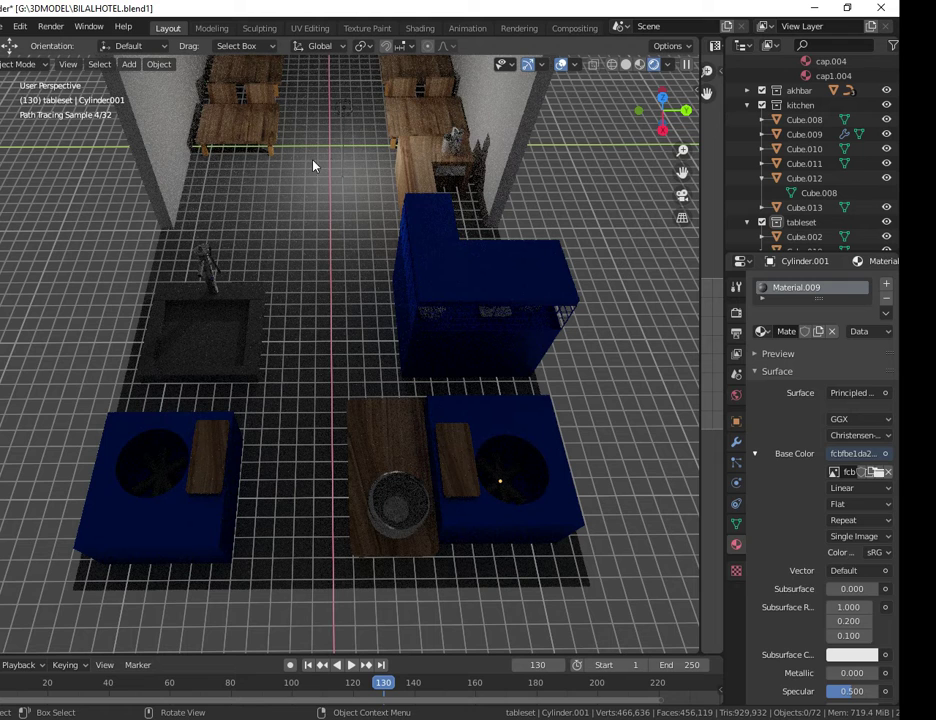
# Duplicate the dining area's point light and move the copy about 24.6 m along X to the stove area
pyautogui.click(344, 126)
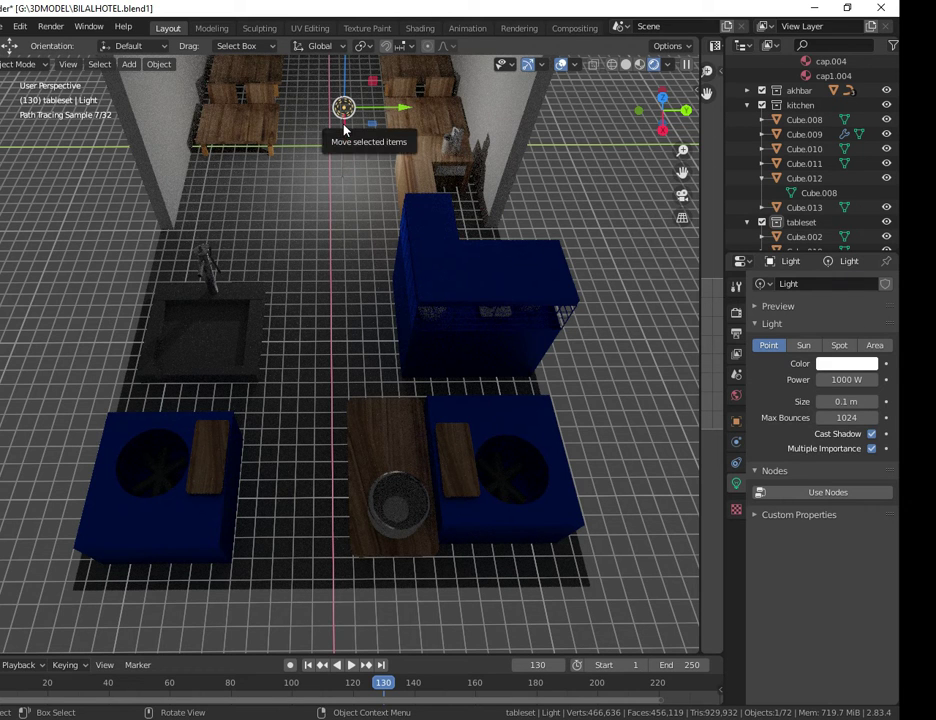
pyautogui.hotkey('ctrl', 'c')
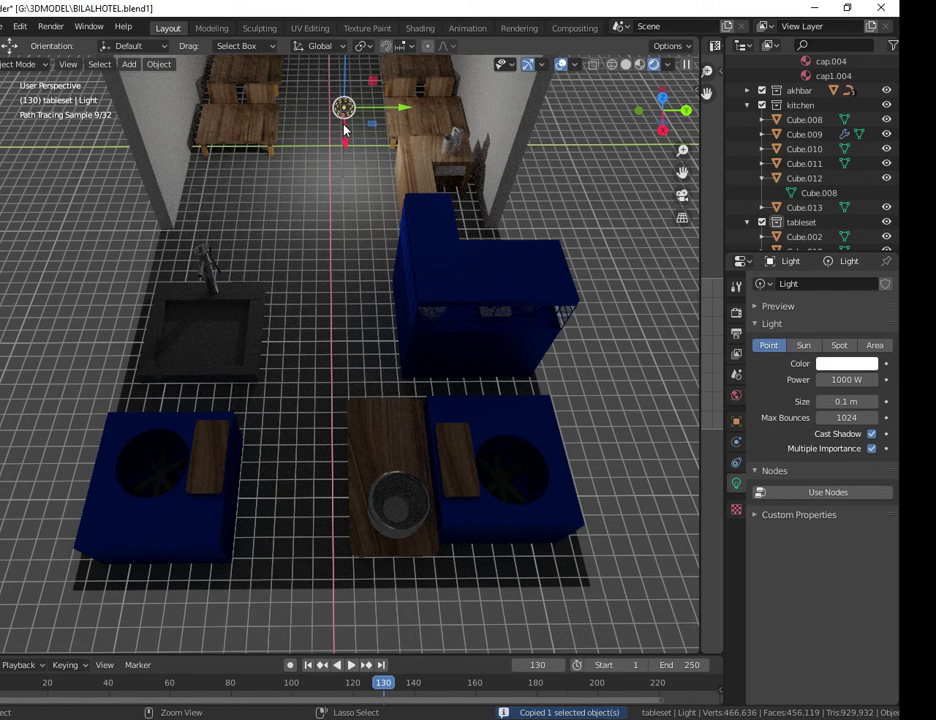
pyautogui.hotkey('ctrl', 'v')
pyautogui.press('g')
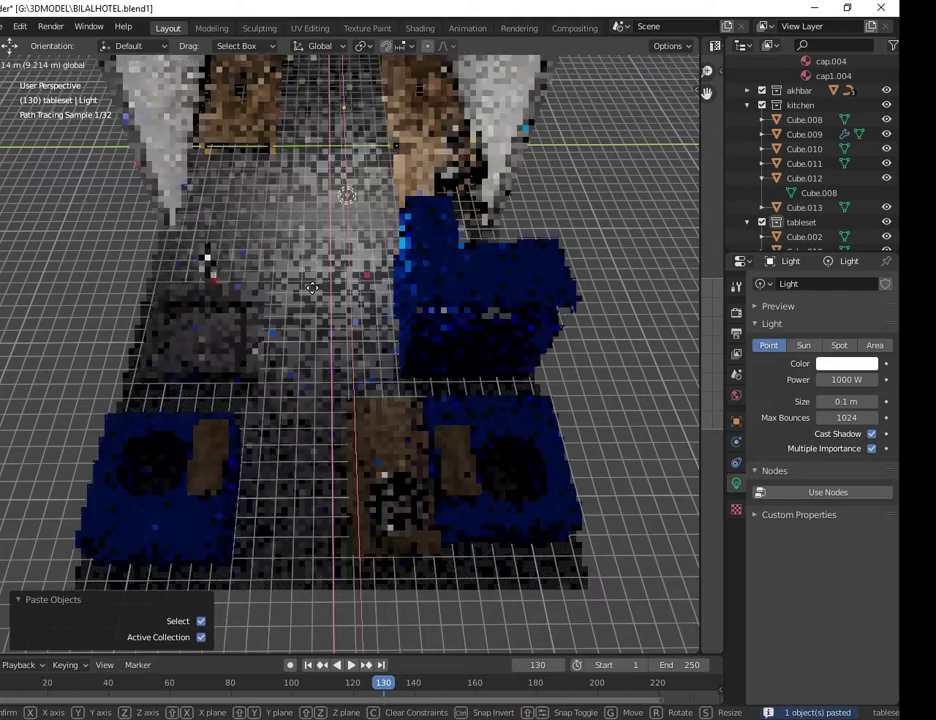
pyautogui.click(339, 467)
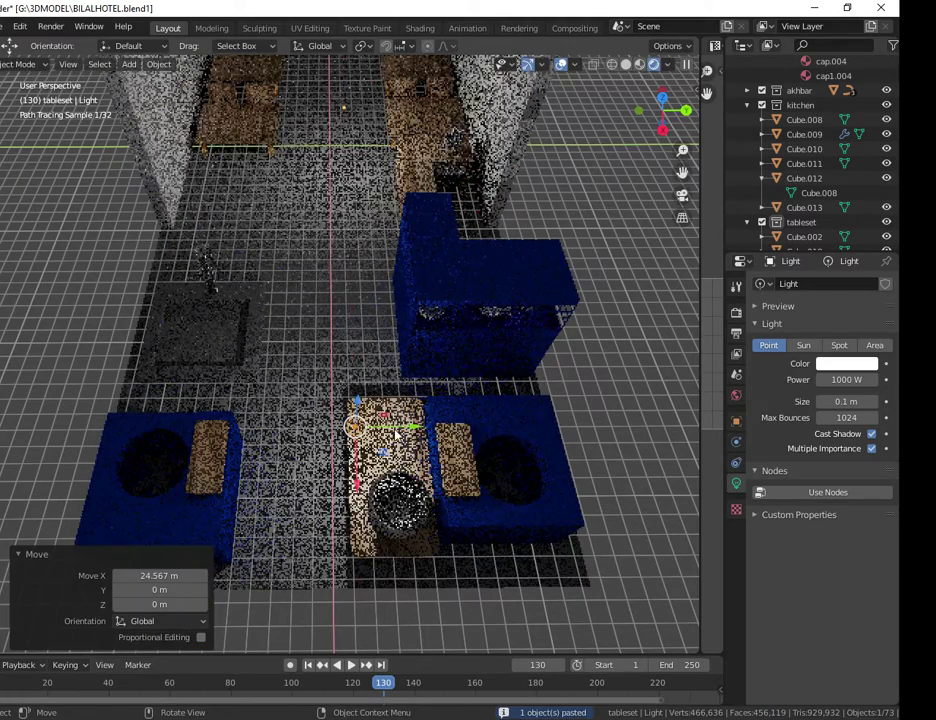
# Position the copied light over the stove beside the bowl's bench, moving it about 6.45 m along Y and 0.81 m along X
pyautogui.press('g')
pyautogui.press('y')
pyautogui.click(527, 452)
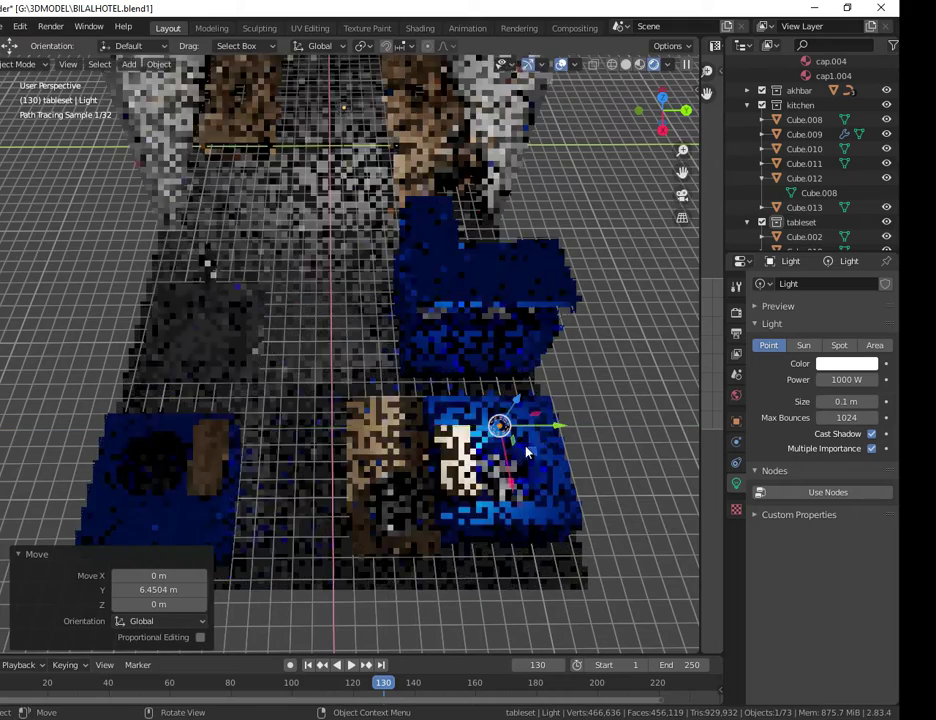
pyautogui.press('g')
pyautogui.press('x')
pyautogui.click(522, 492)
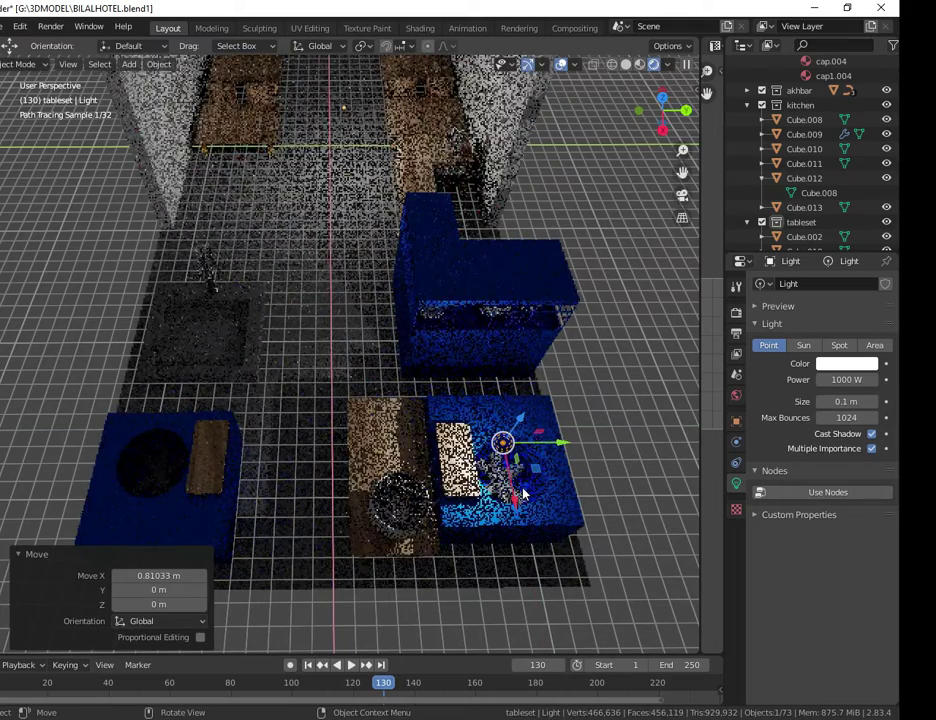
# Copy the light over the front stove and place the duplicate over the other stove, moving it about -15.1 m along Y
pyautogui.hotkey('ctrl', 'c')
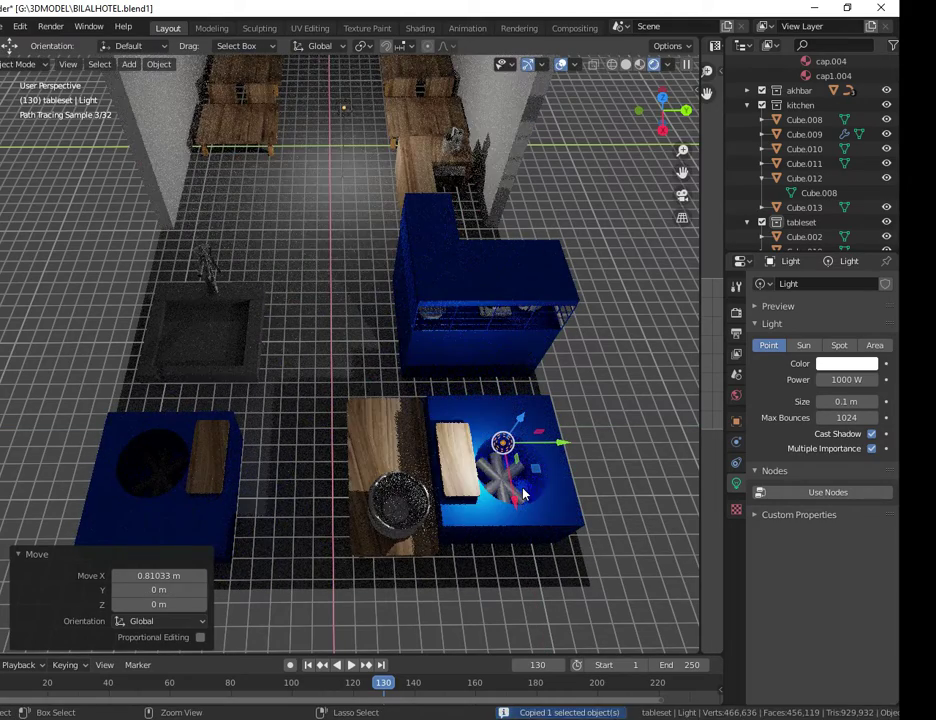
pyautogui.hotkey('ctrl', 'v')
pyautogui.press('g')
pyautogui.press('x')
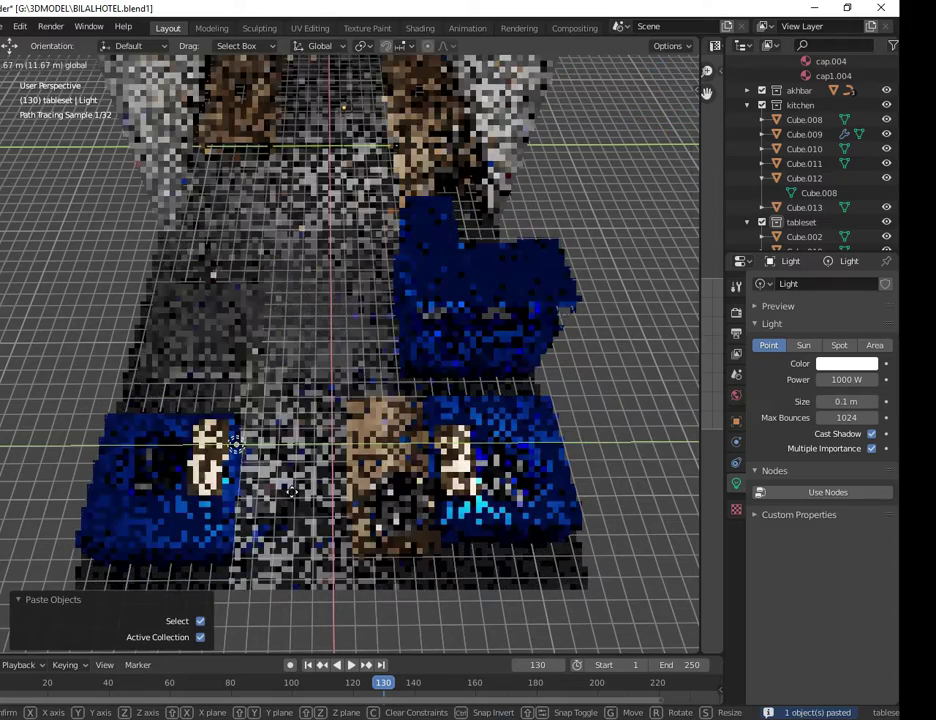
pyautogui.press('y')
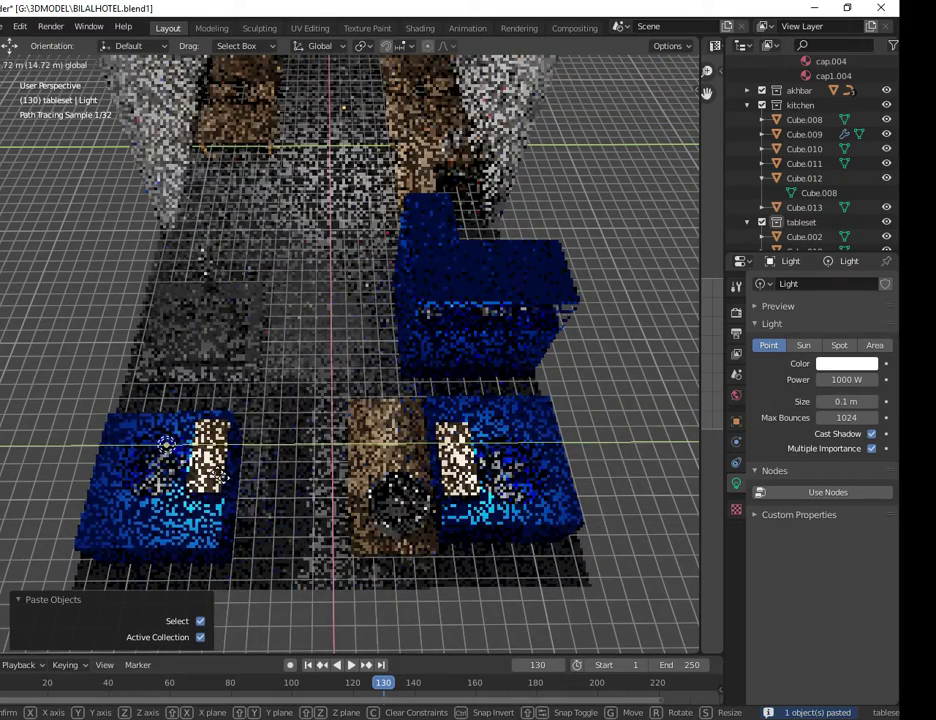
pyautogui.click(258, 490)
pyautogui.click(612, 361)
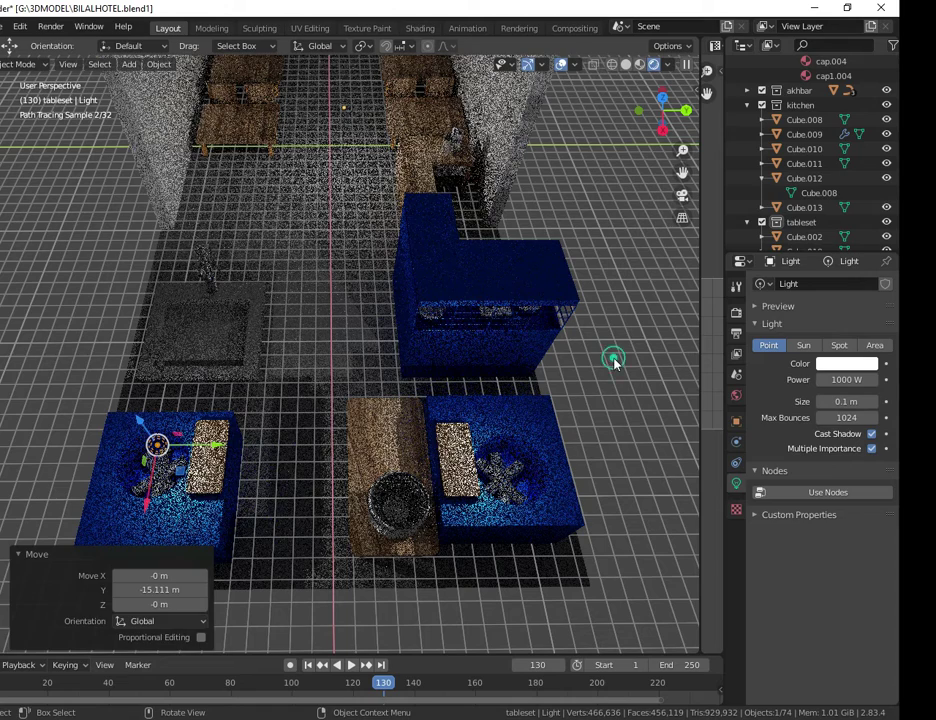
# Select the logs in the stove beside the bowl's bench and show the scene in solid shading
pyautogui.click(507, 480)
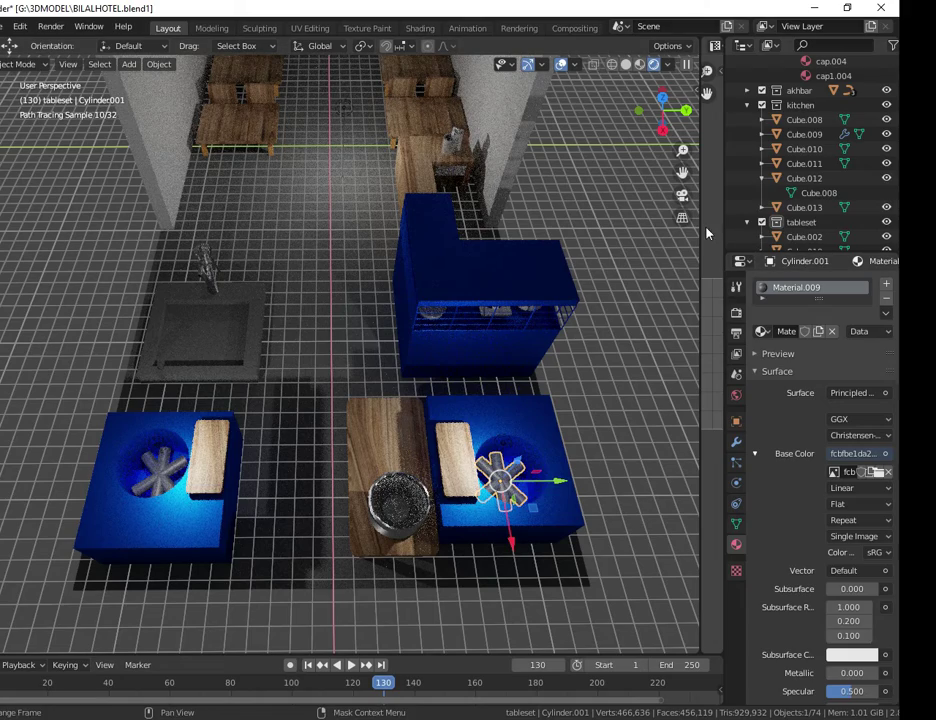
pyautogui.scroll(2, 581, 403)
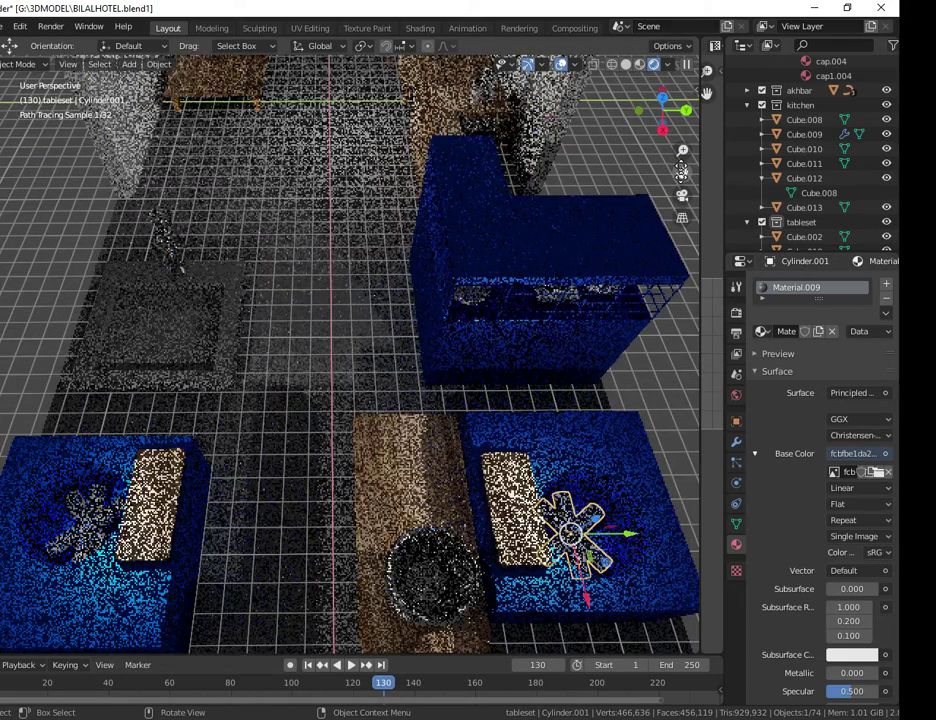
pyautogui.moveTo(681, 177)
pyautogui.mouseDown()
pyautogui.moveTo(634, 152)
pyautogui.moveTo(663, 158)
pyautogui.mouseUp()
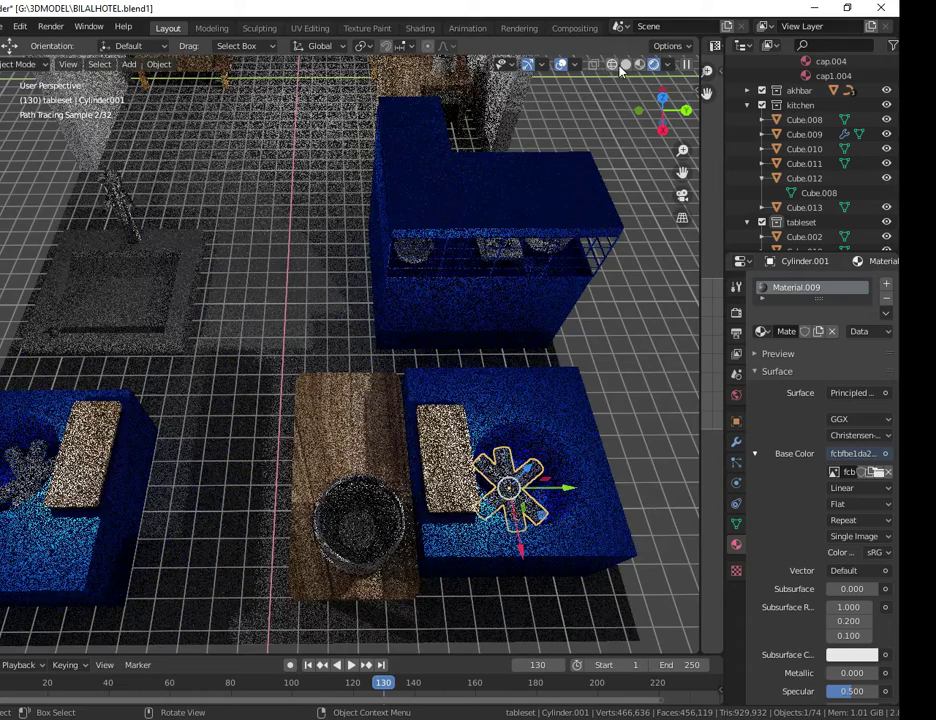
pyautogui.click(626, 65)
pyautogui.click(626, 66)
pyautogui.scroll(3, 612, 396)
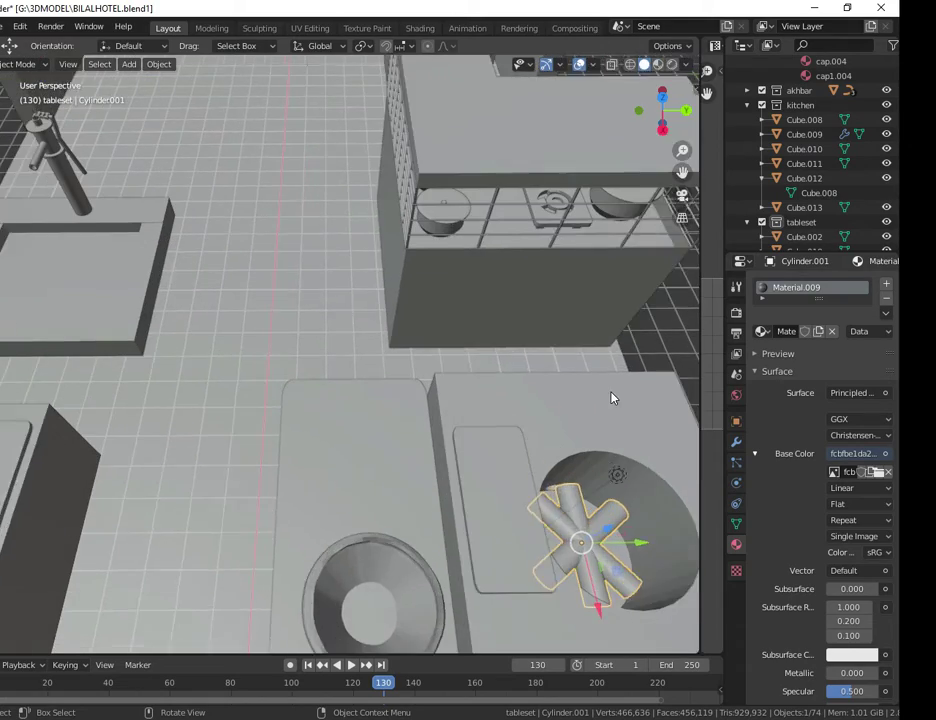
pyautogui.moveTo(681, 174); pyautogui.dragTo(540, 99)
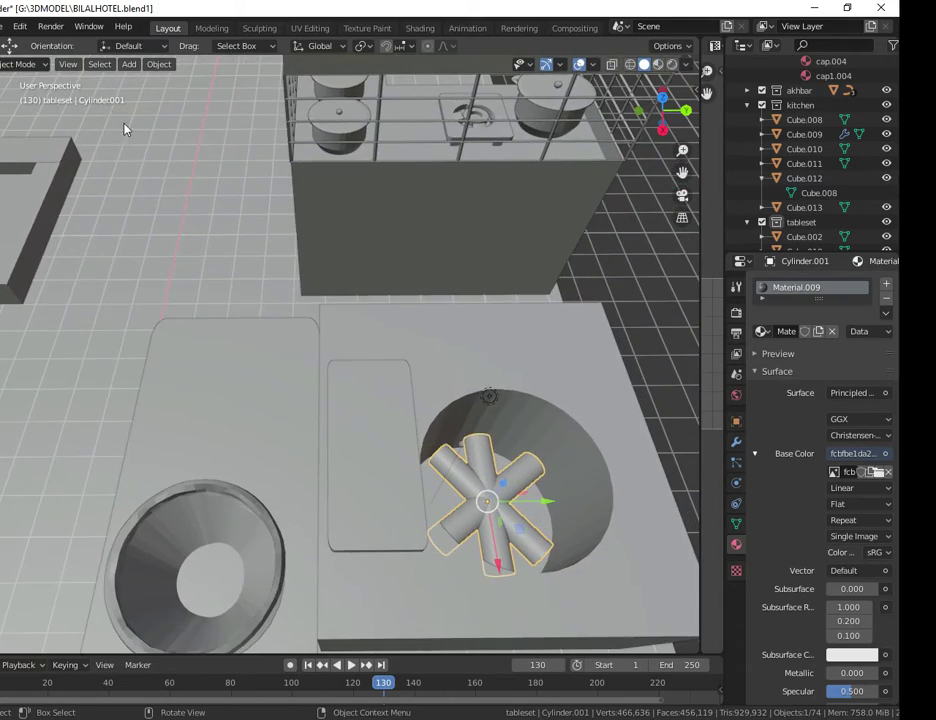
# Open the logs' mesh for editing beside a widened UV editor, with only part of its faces selected
pyautogui.click(12, 63)
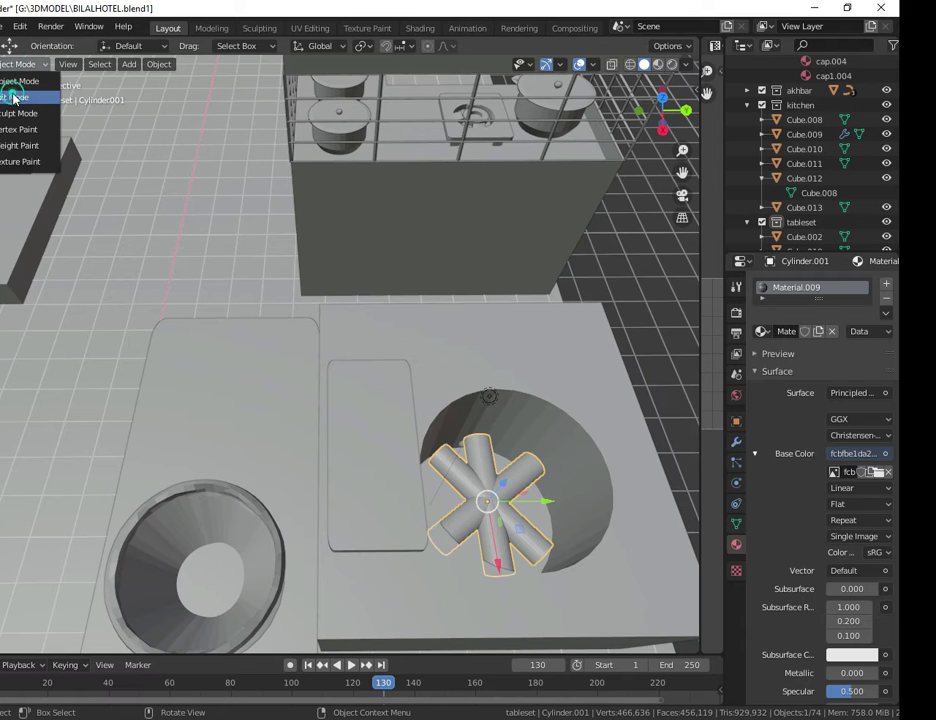
pyautogui.click(12, 94)
pyautogui.moveTo(652, 271); pyautogui.dragTo(665, 279, button='middle')
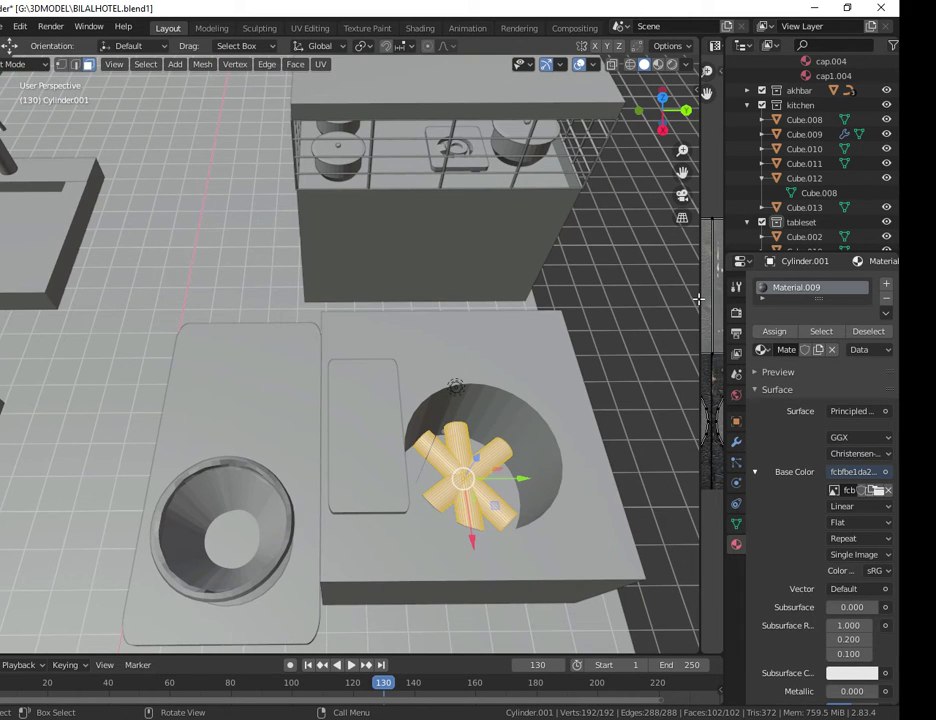
pyautogui.moveTo(698, 298); pyautogui.dragTo(290, 345)
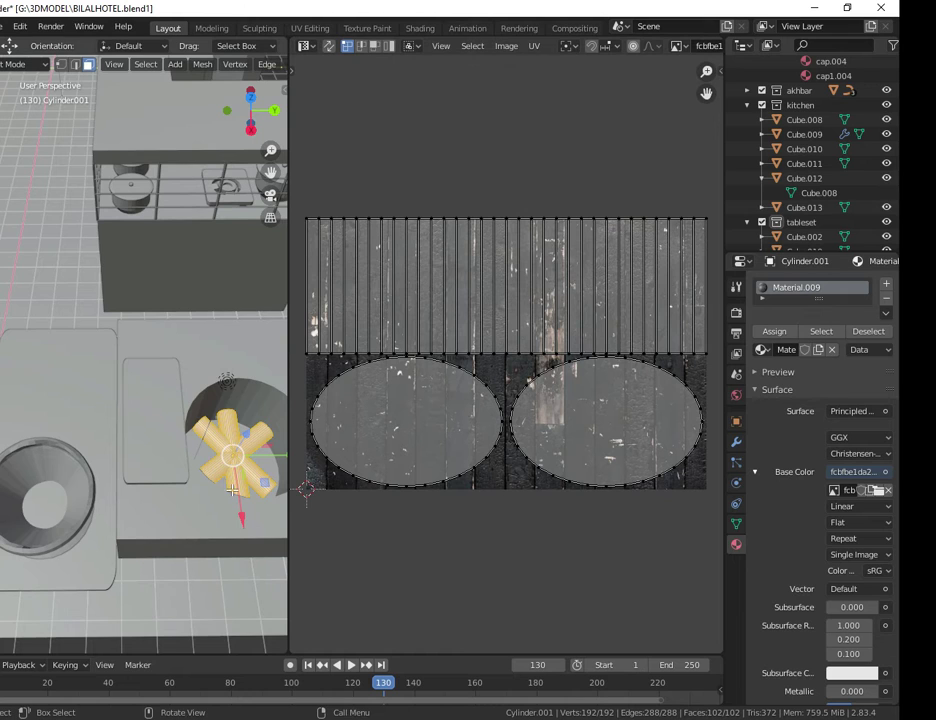
pyautogui.click(491, 484)
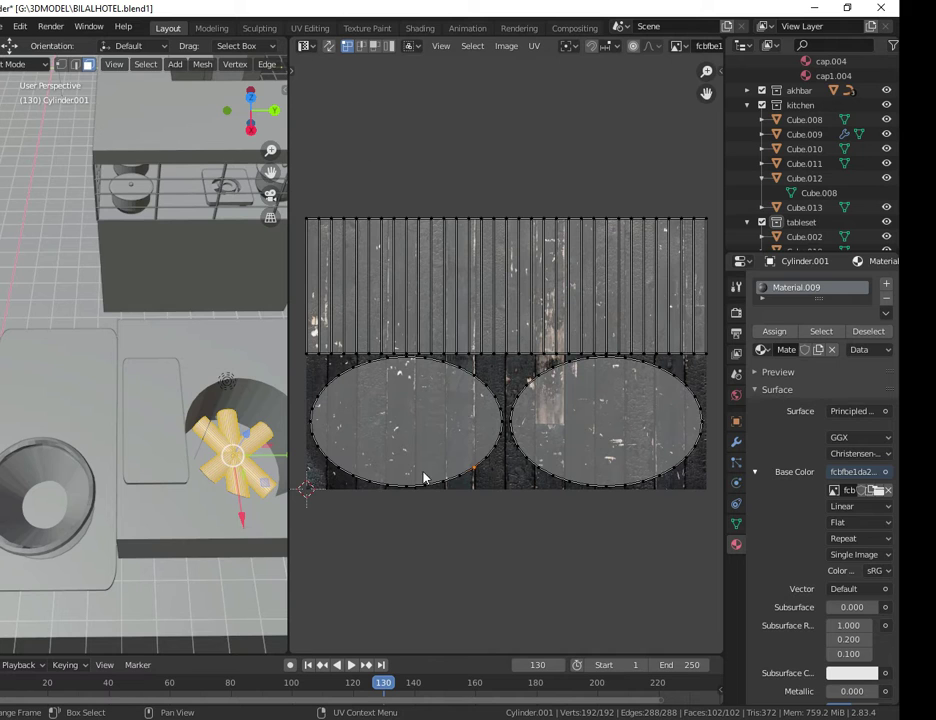
pyautogui.hotkey('alt', 'a')
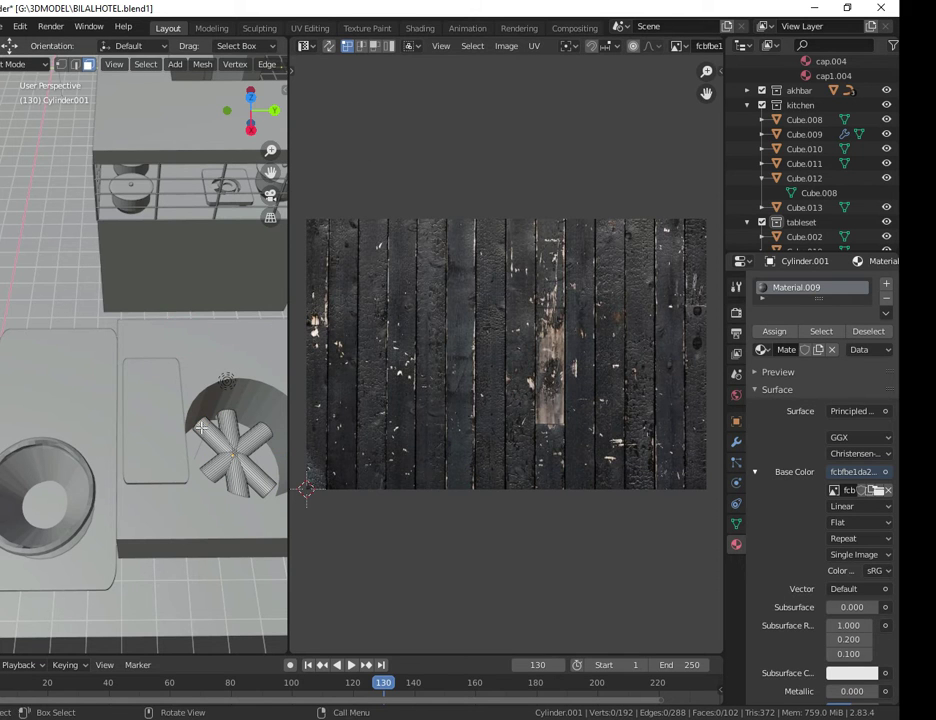
pyautogui.hotkey('ctrl', 'z')
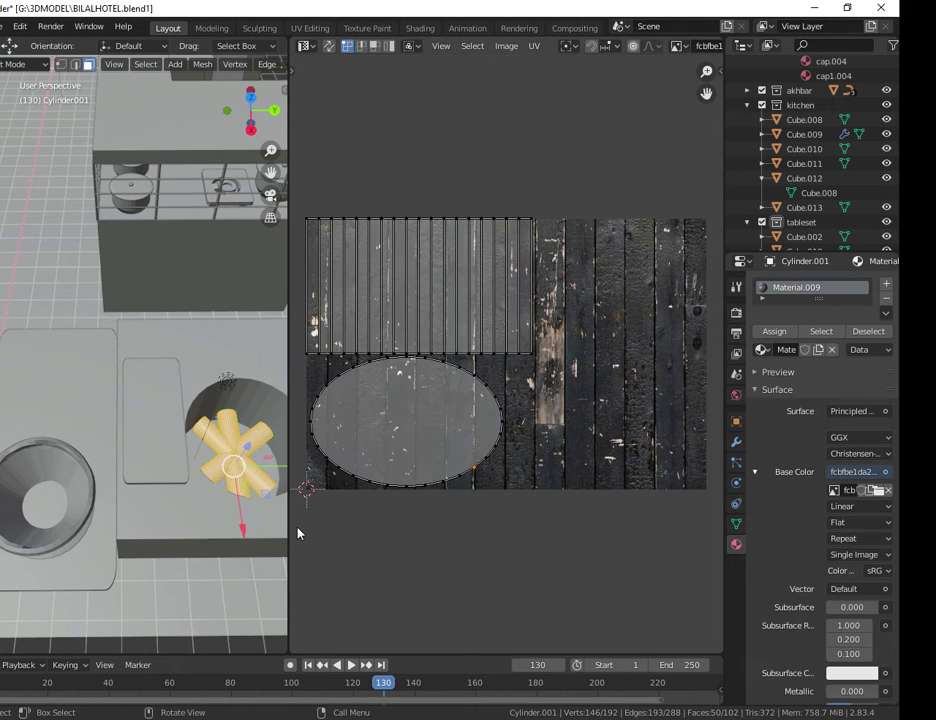
# Try to scale the logs' round end-cap island in the UV map to about 0.48
pyautogui.moveTo(536, 516); pyautogui.dragTo(309, 364)
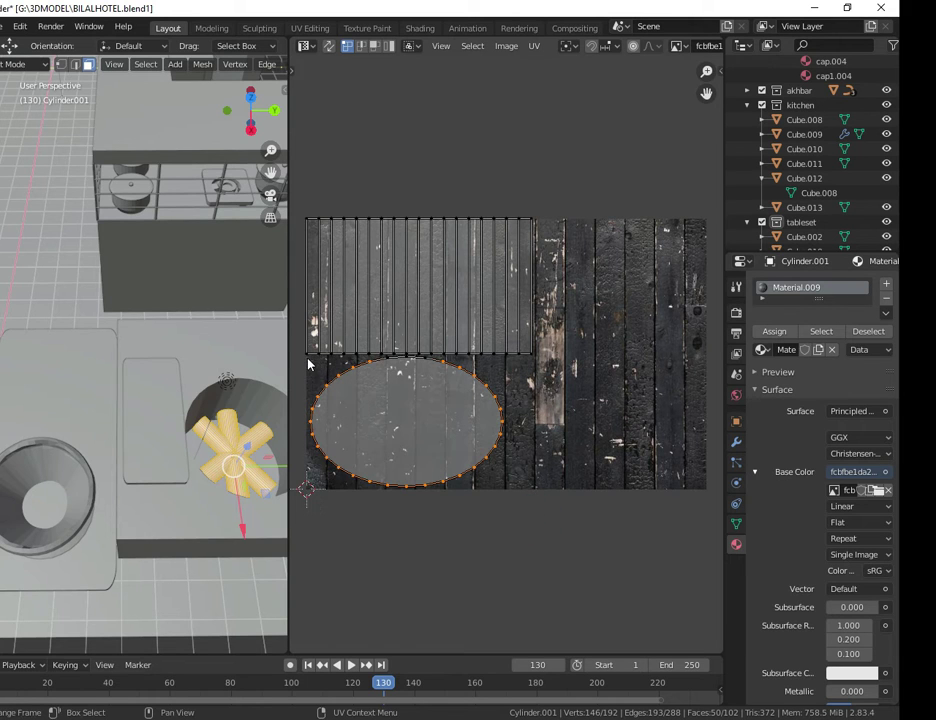
pyautogui.keyDown('shift'); pyautogui.click(423, 357); pyautogui.keyUp('shift')
pyautogui.keyDown('shift'); pyautogui.click(406, 356); pyautogui.keyUp('shift')
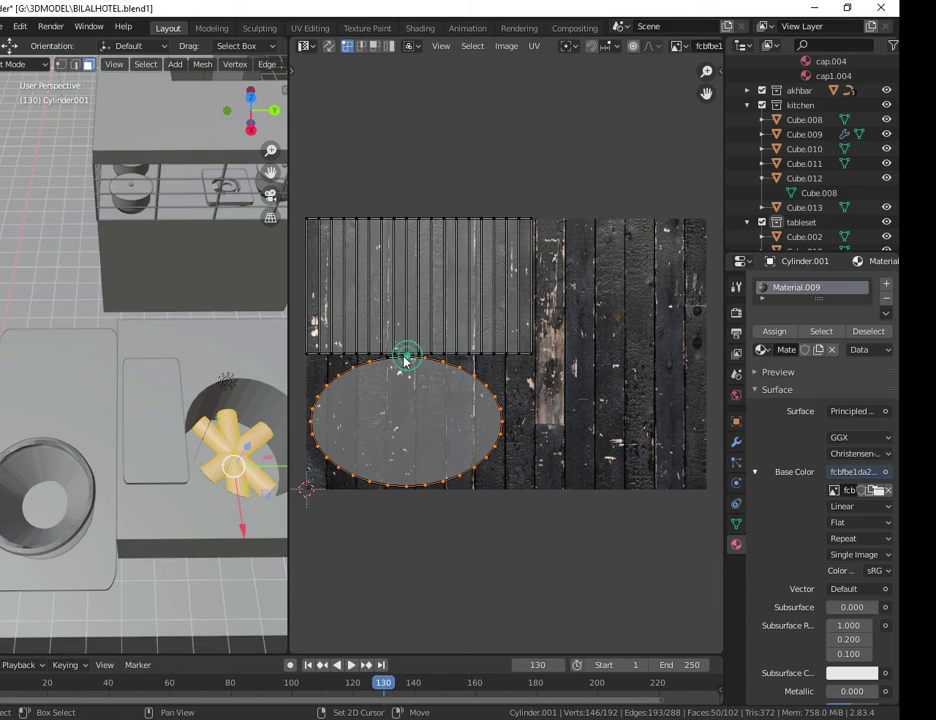
pyautogui.keyDown('shift'); pyautogui.click(386, 361); pyautogui.keyUp('shift')
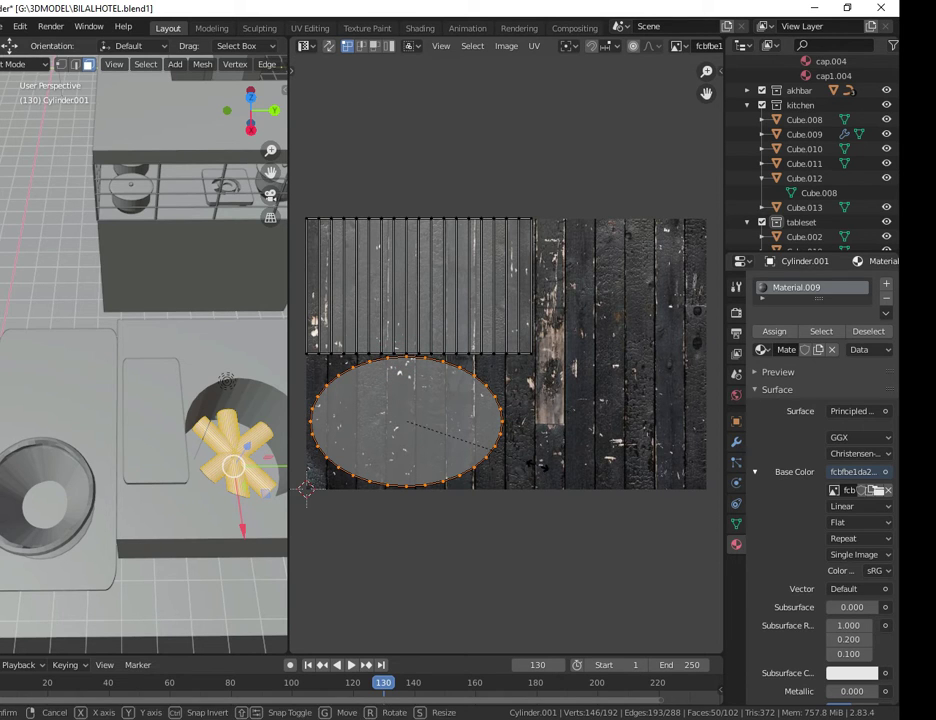
pyautogui.press('s')
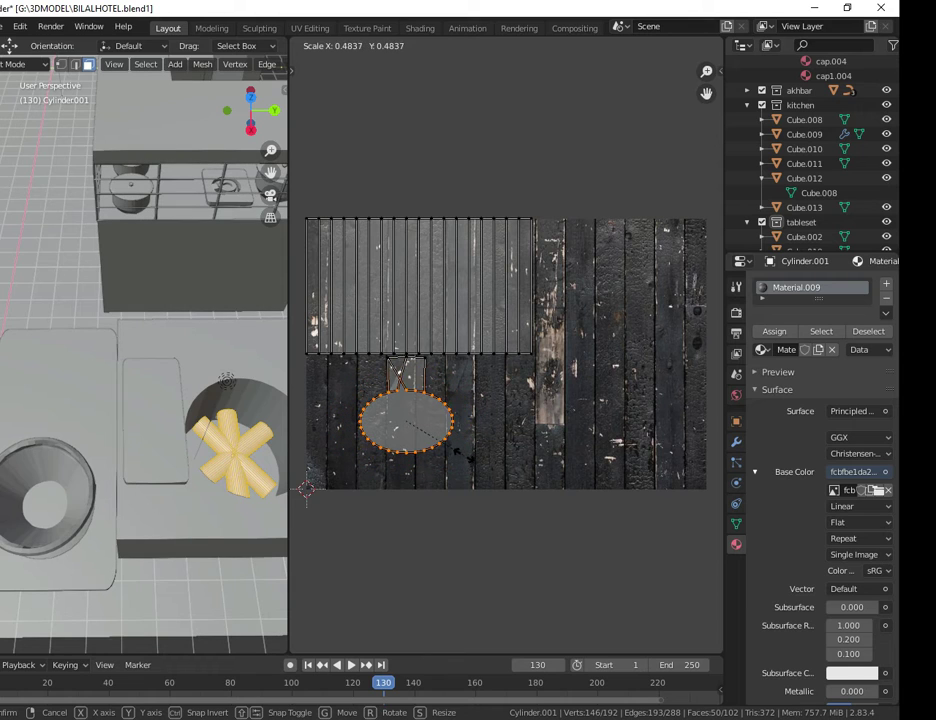
pyautogui.click(464, 457)
pyautogui.hotkey('ctrl', 'z')
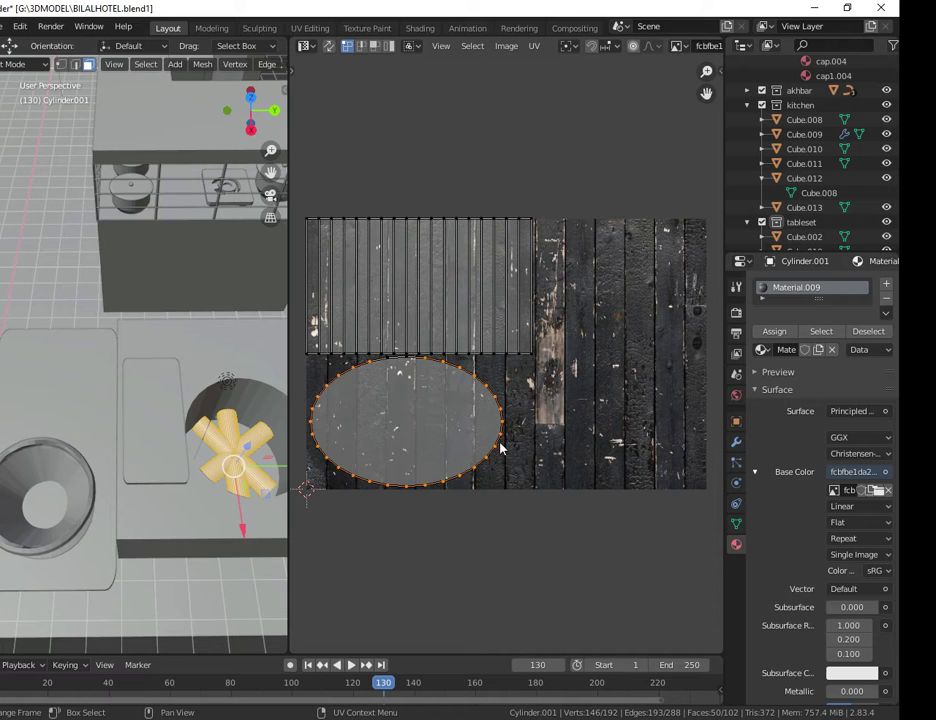
# Shrink the logs' rectangular side-strip UV island and move it over the light brown plank of the wood image
pyautogui.moveTo(302, 197); pyautogui.dragTo(555, 363)
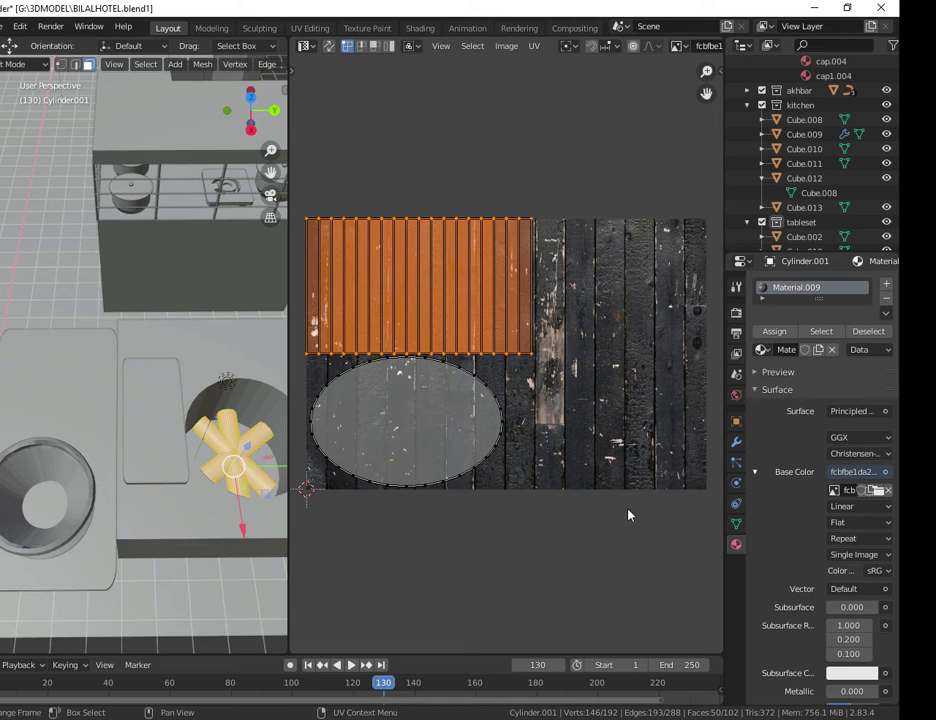
pyautogui.press('s')
pyautogui.click(414, 296)
pyautogui.press('g')
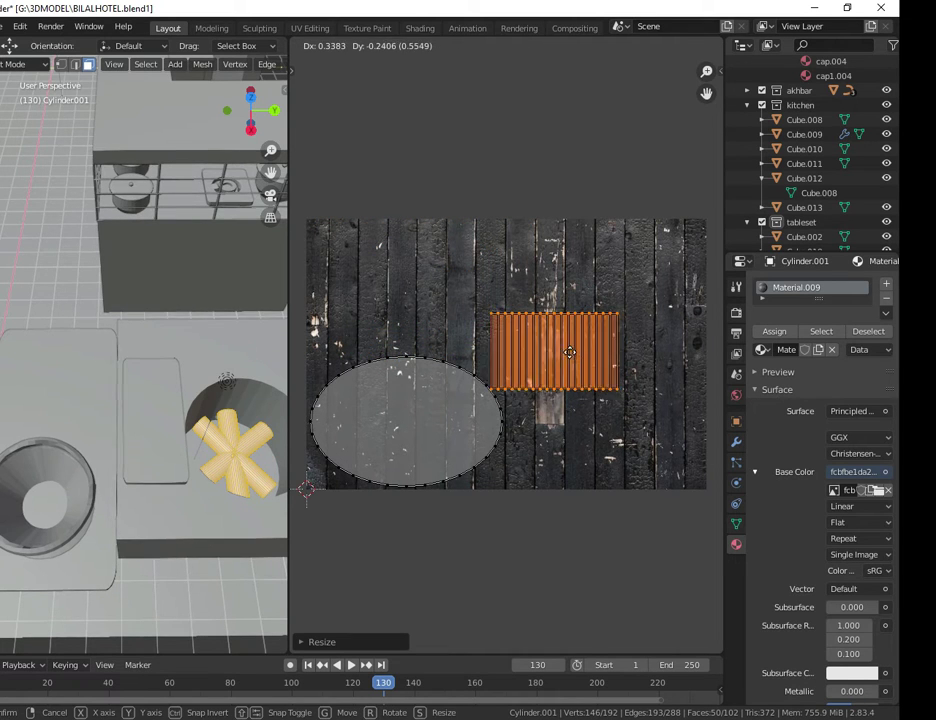
pyautogui.click(565, 346)
pyautogui.moveTo(307, 355); pyautogui.dragTo(481, 497)
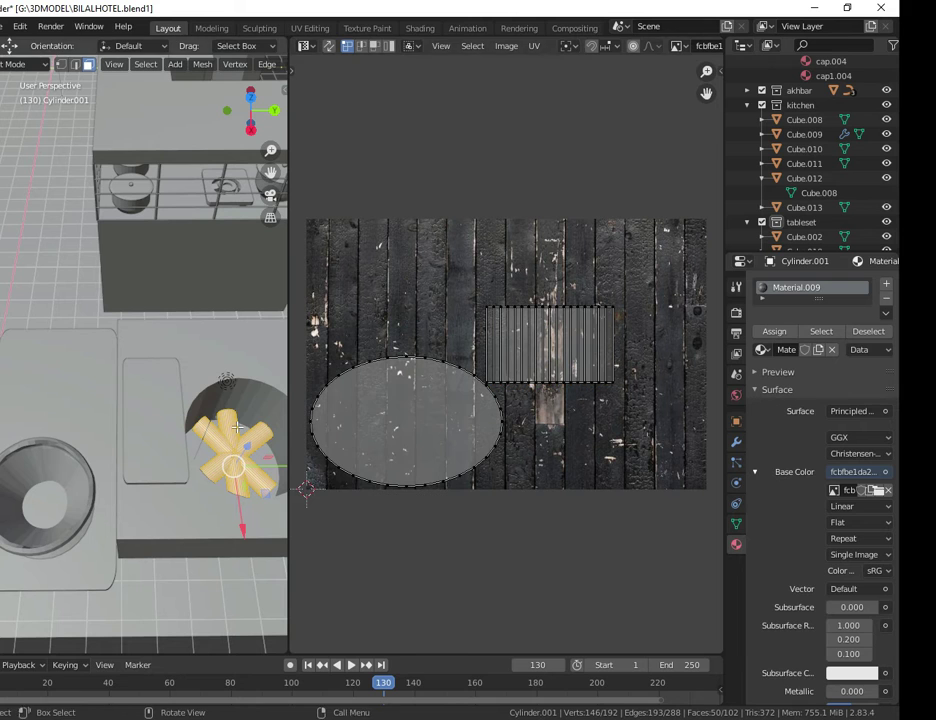
# Leave mesh editing, check the logs' texture in rendered shading, and return to solid shading
pyautogui.scroll(-5, 260, 64)
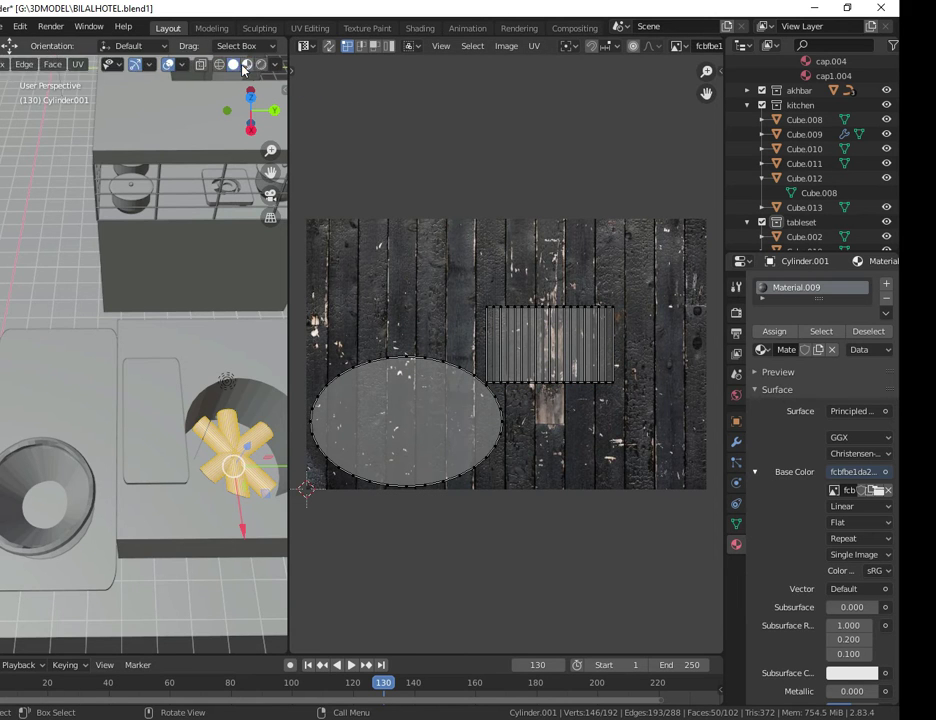
pyautogui.click(261, 64)
pyautogui.click(232, 65)
pyautogui.press('Tab')
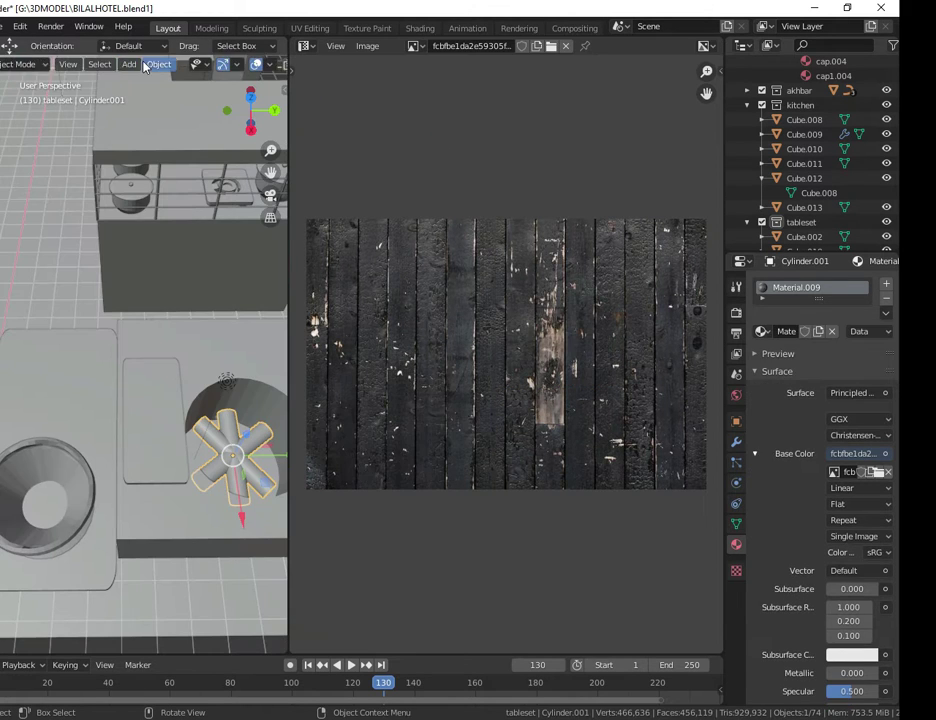
pyautogui.click(56, 272)
pyautogui.click(261, 64)
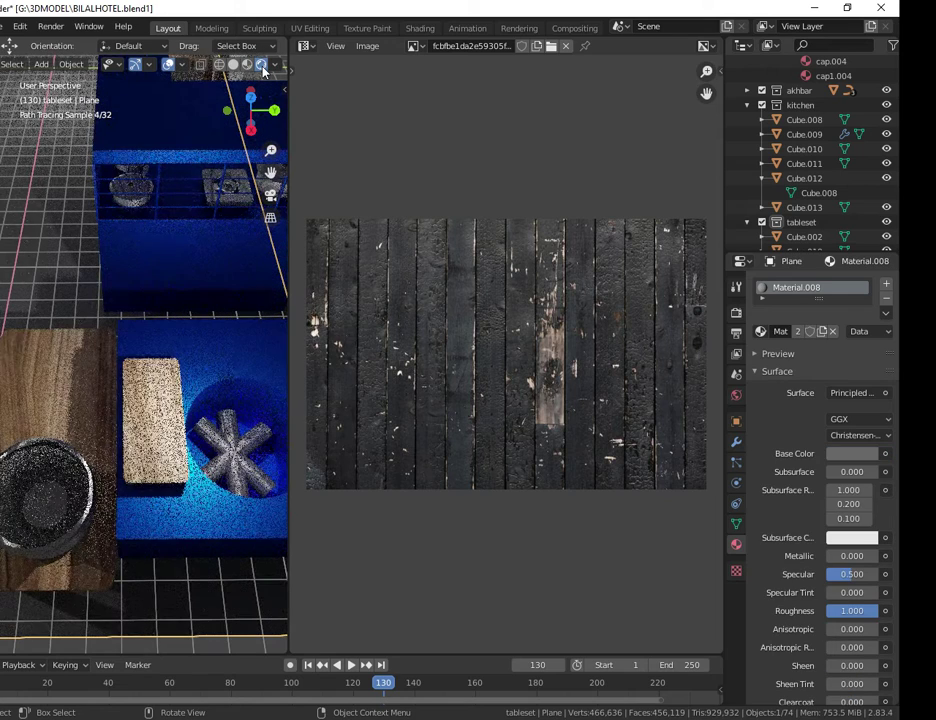
pyautogui.click(232, 65)
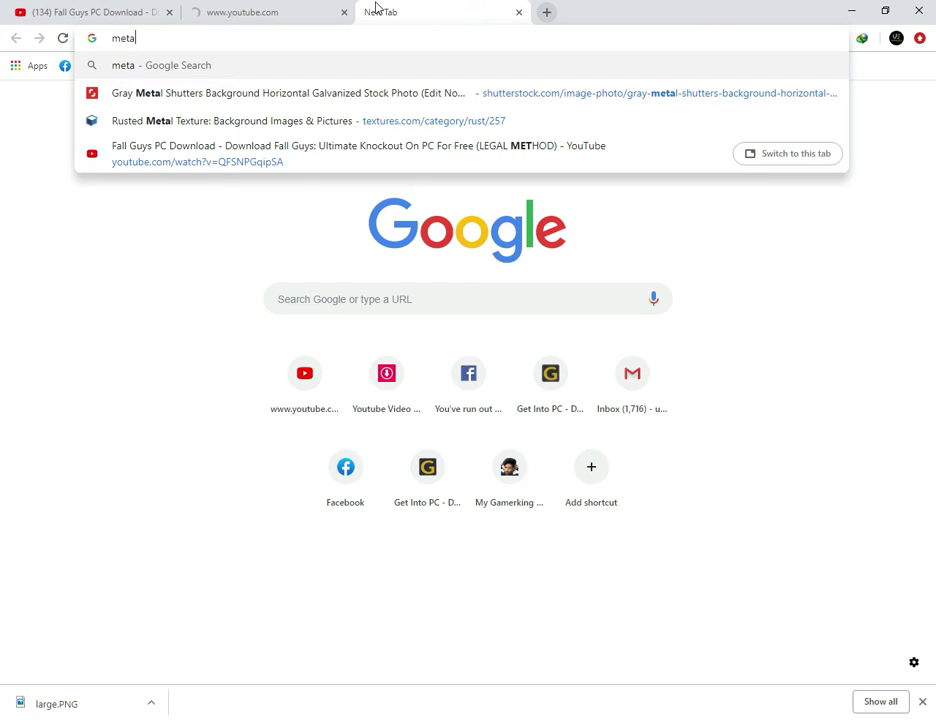
# Search Google in the Chrome browser for "new iron texture"
pyautogui.write('l')
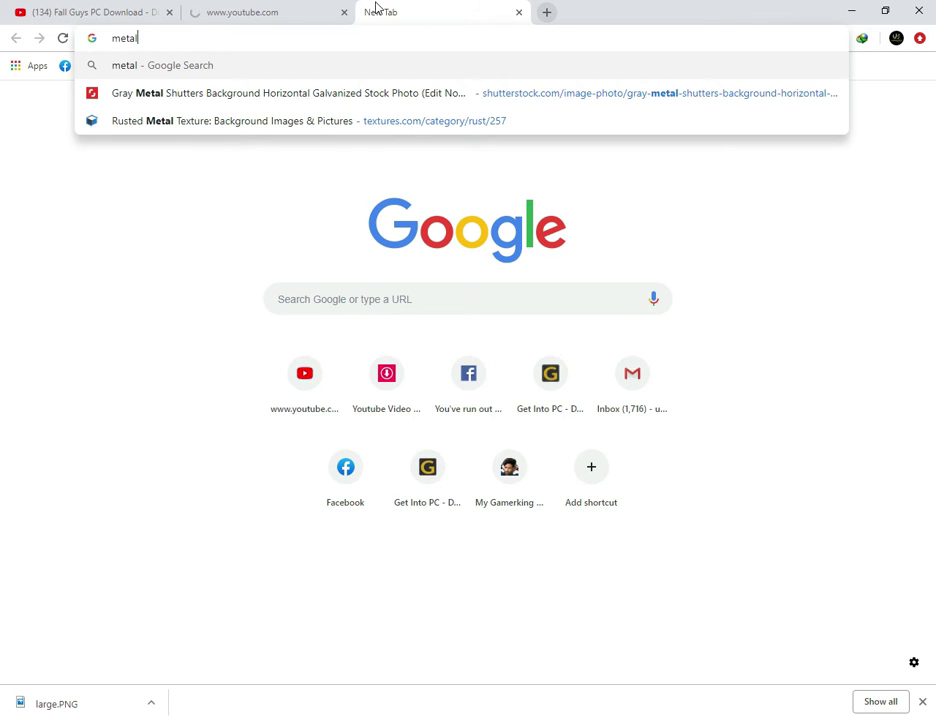
pyautogui.press('BackSpace')
pyautogui.press('BackSpace')
pyautogui.press('BackSpace')
pyautogui.press('BackSpace')
pyautogui.press('BackSpace')
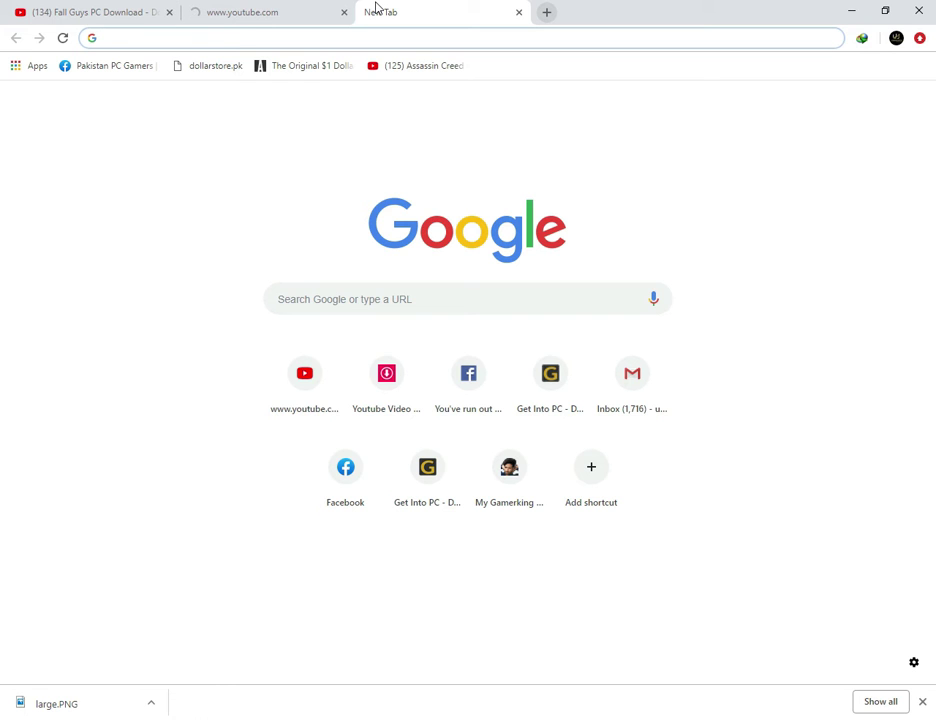
pyautogui.write('new iron te')
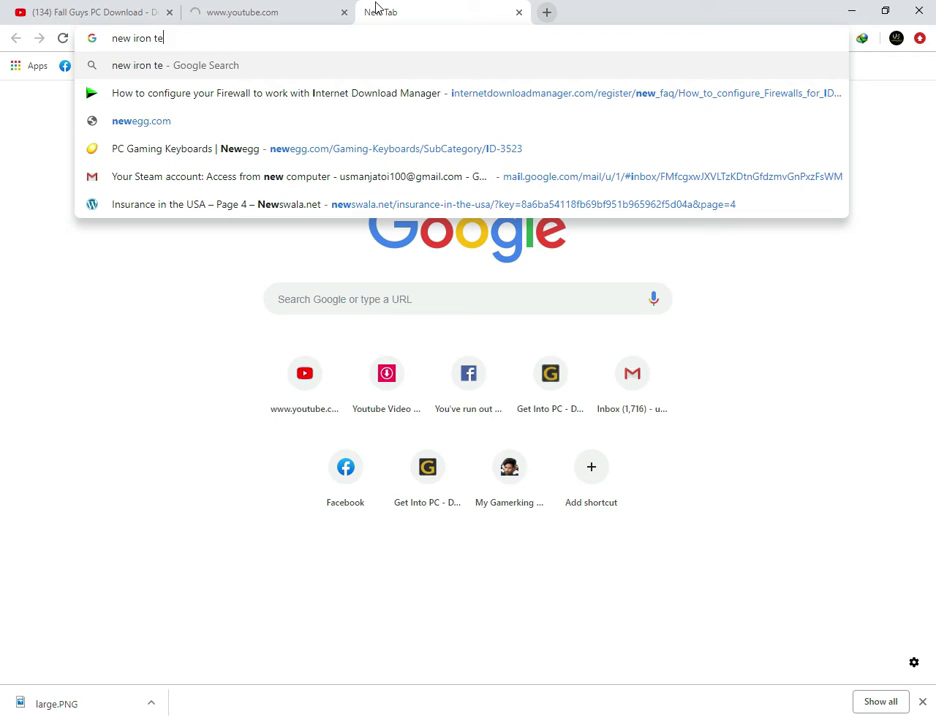
pyautogui.write('xture')
pyautogui.press('Return')
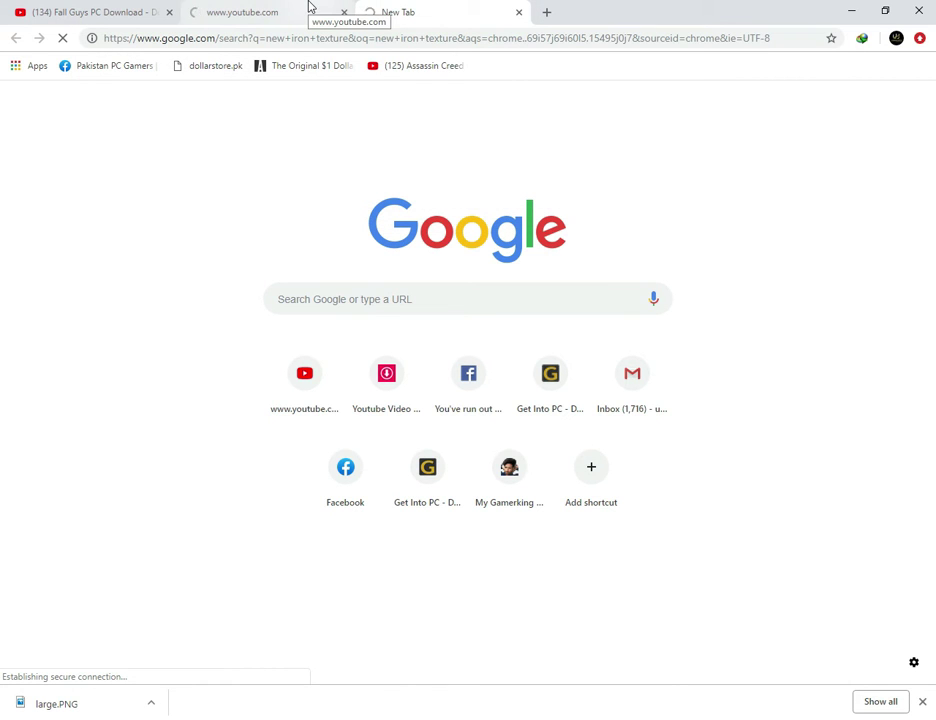
# Close the spare YouTube tab and open Freepik's brushed metal and Design Trends' diamond-plate image results in new tabs
pyautogui.click(344, 12)
pyautogui.click(243, 219)
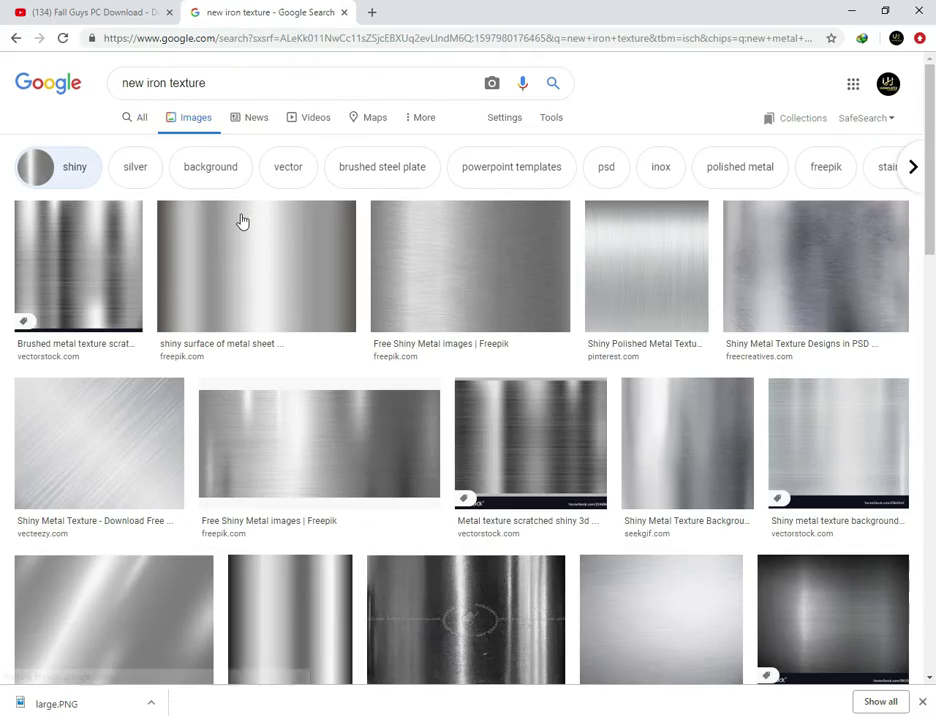
pyautogui.middleClick(472, 299)
pyautogui.scroll(-10, 905, 508)
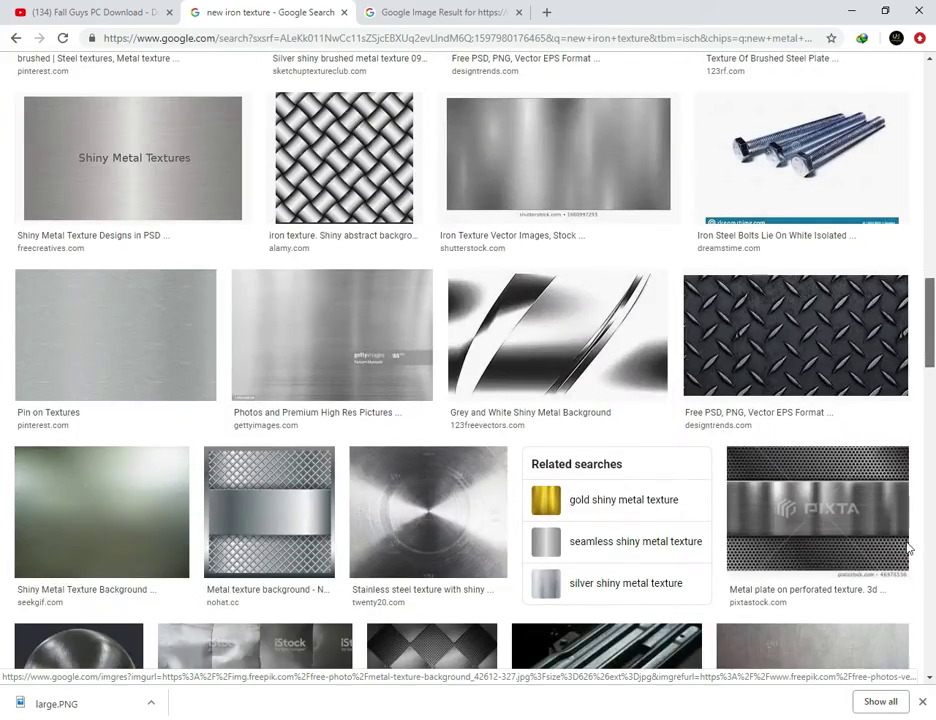
pyautogui.scroll(-3, 908, 548)
pyautogui.middleClick(908, 548)
# Save the Freepik brushed metal image to the Downloads folder as the JPEG metal-texture-background_42612-327
pyautogui.click(481, 5)
pyautogui.rightClick(420, 222)
pyautogui.click(455, 350)
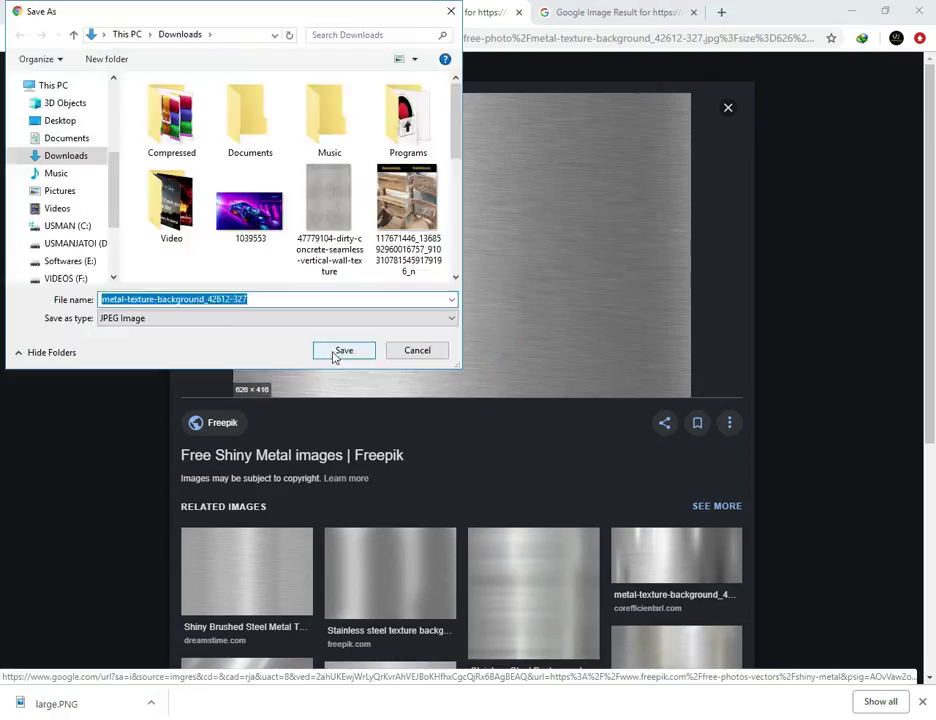
pyautogui.click(335, 355)
# Examine the Design Trends diamond-plate steel texture and its related images, and go back to its preview
pyautogui.click(617, 12)
pyautogui.scroll(-5, 485, 194)
pyautogui.click(252, 460)
pyautogui.click(656, 390)
pyautogui.click(19, 39)
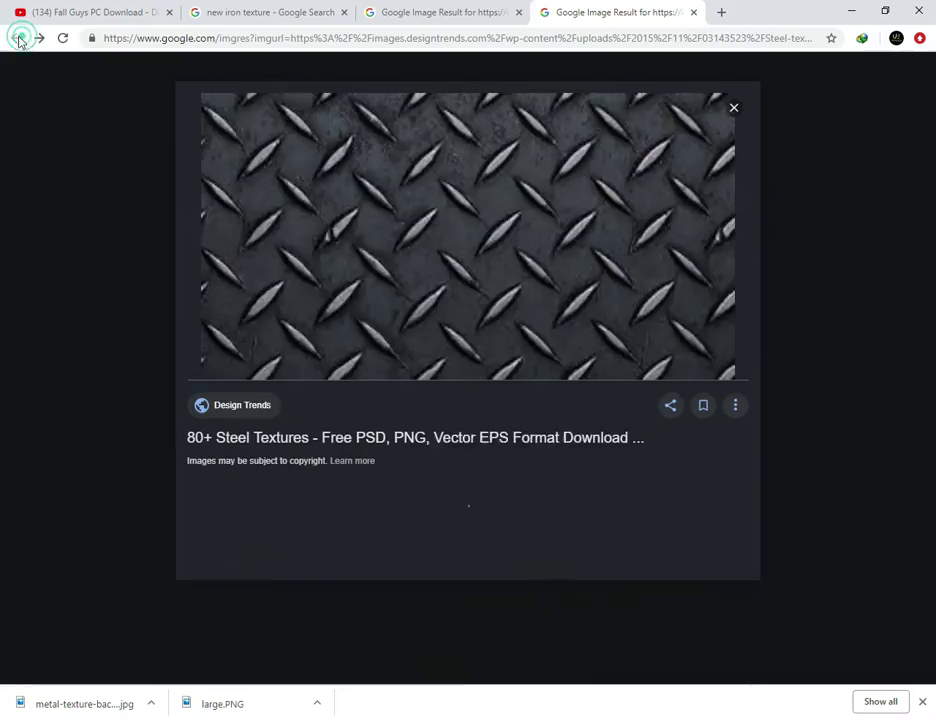
# Save the Design Trends diamond-plate image as the JPEG Steel-texture and close both image preview tabs
pyautogui.rightClick(331, 162)
pyautogui.click(366, 290)
pyautogui.click(350, 351)
pyautogui.click(693, 12)
pyautogui.click(518, 14)
# Replace the Google Images query with "floor" and run the search
pyautogui.scroll(10, 480, 300)
pyautogui.moveTo(230, 83); pyautogui.dragTo(4, 68)
pyautogui.scroll(-2, 4, 68)
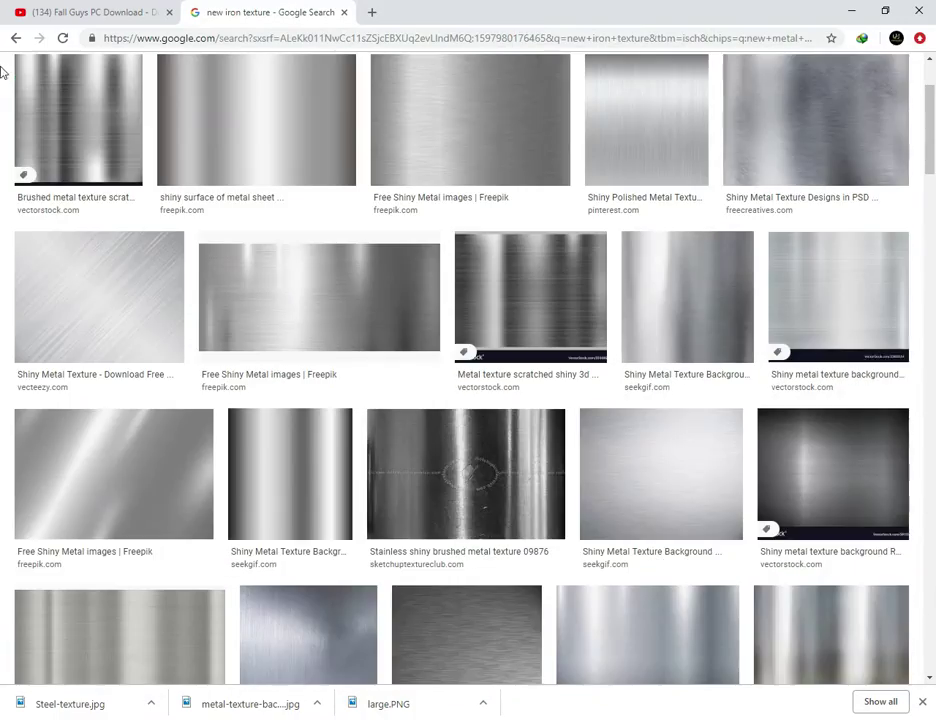
pyautogui.write('floor')
pyautogui.press('Return')
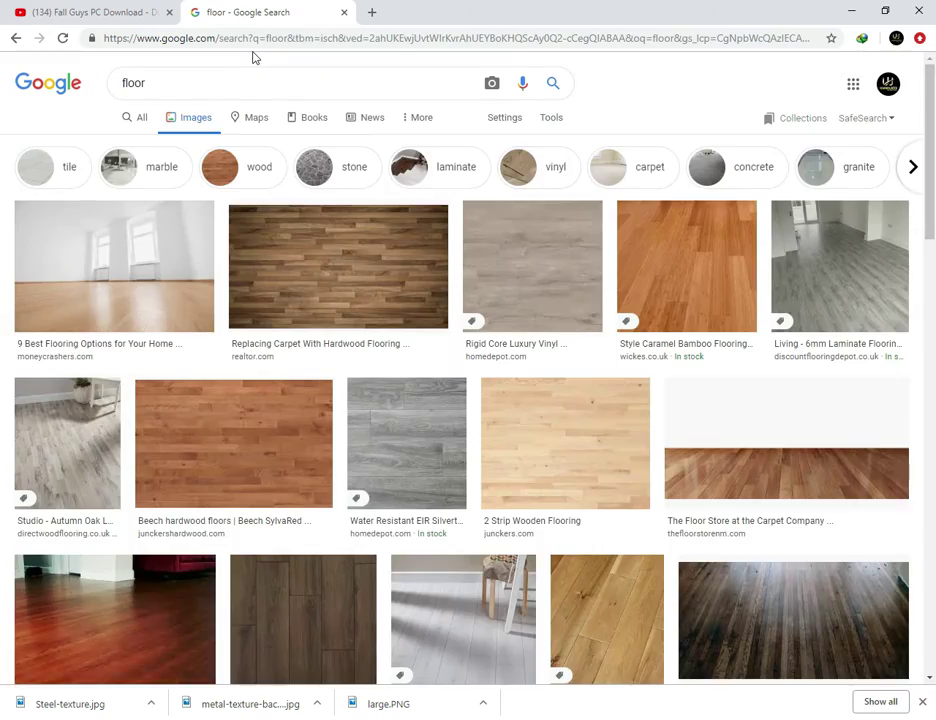
# Filter the floor images to concrete, open the Unsplash concrete floor result in a new tab, and preview the Texturise seamless texture
pyautogui.scroll(-5, 282, 213)
pyautogui.scroll(5, 282, 215)
pyautogui.click(702, 166)
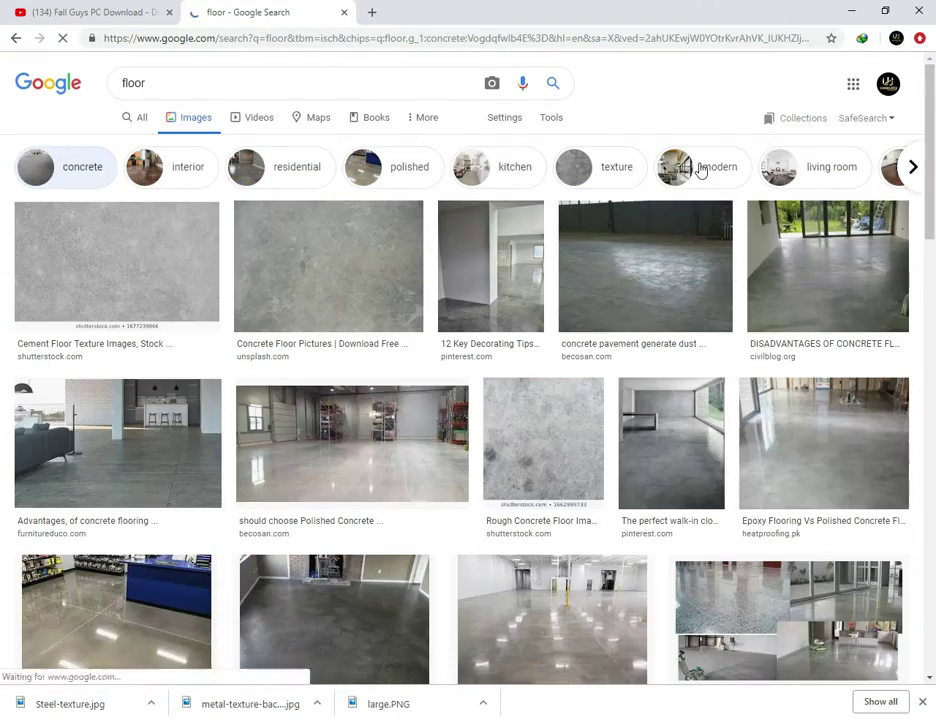
pyautogui.middleClick(328, 266)
pyautogui.scroll(-20, 3, 335)
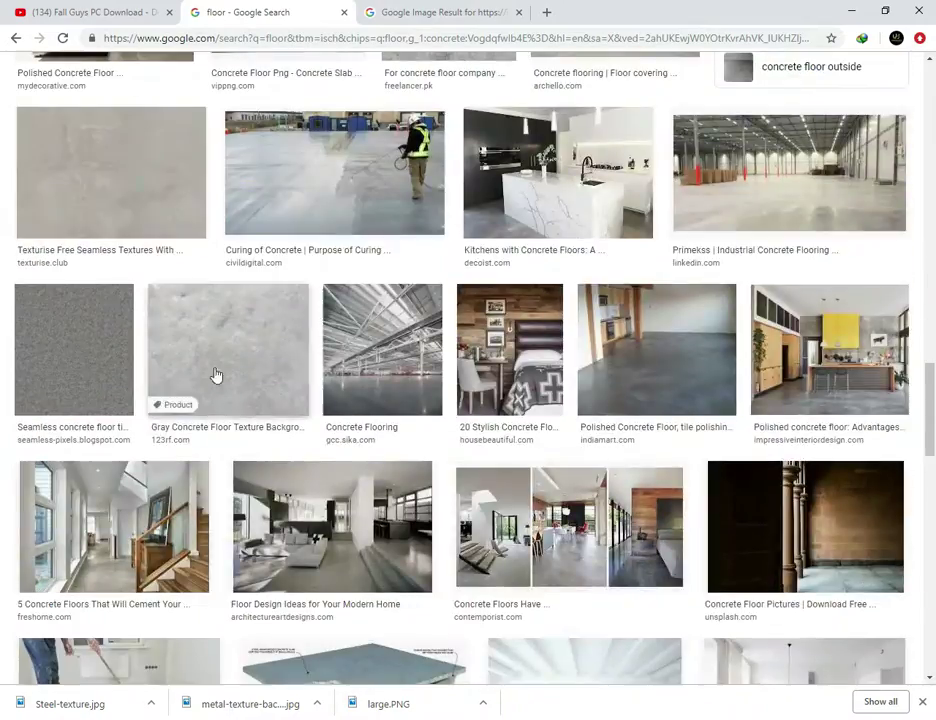
pyautogui.click(128, 190)
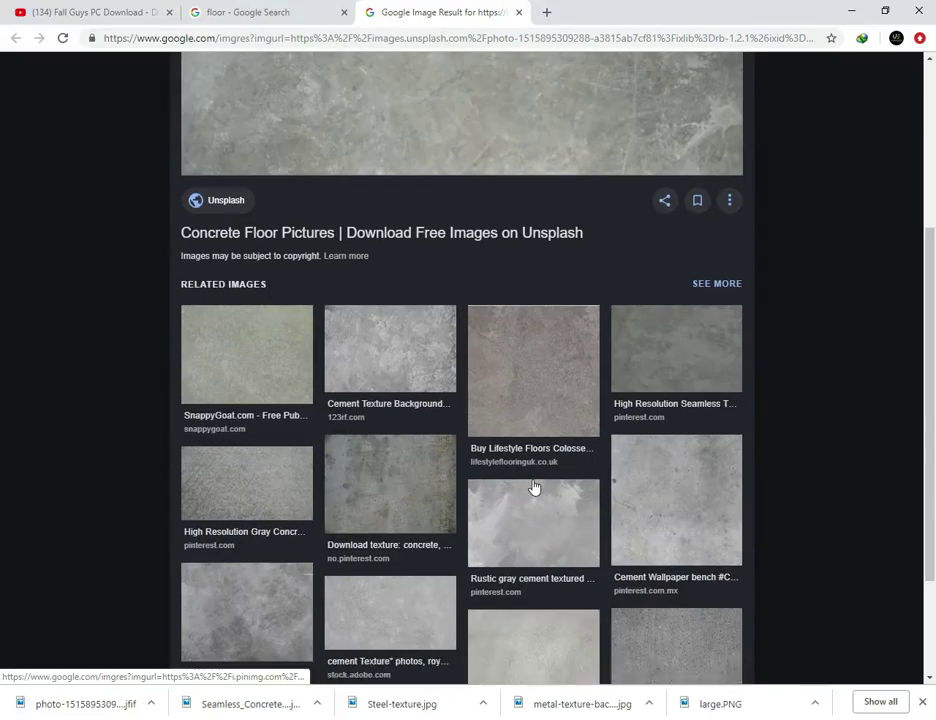
pyautogui.press('F11')
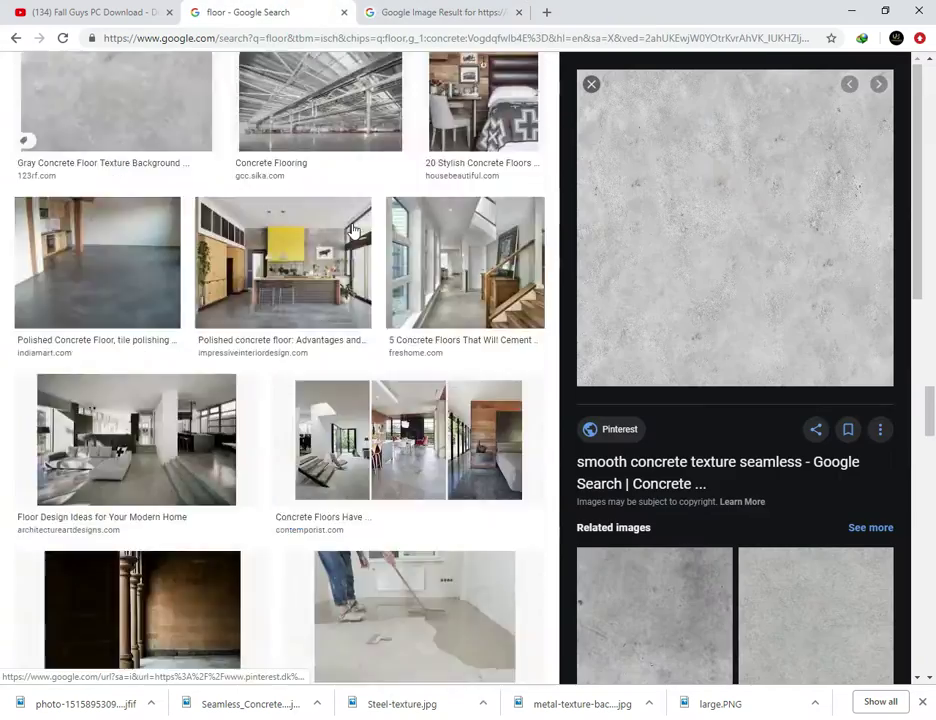
pyautogui.scroll(-5, 353, 231)
pyautogui.scroll(-5, 353, 231)
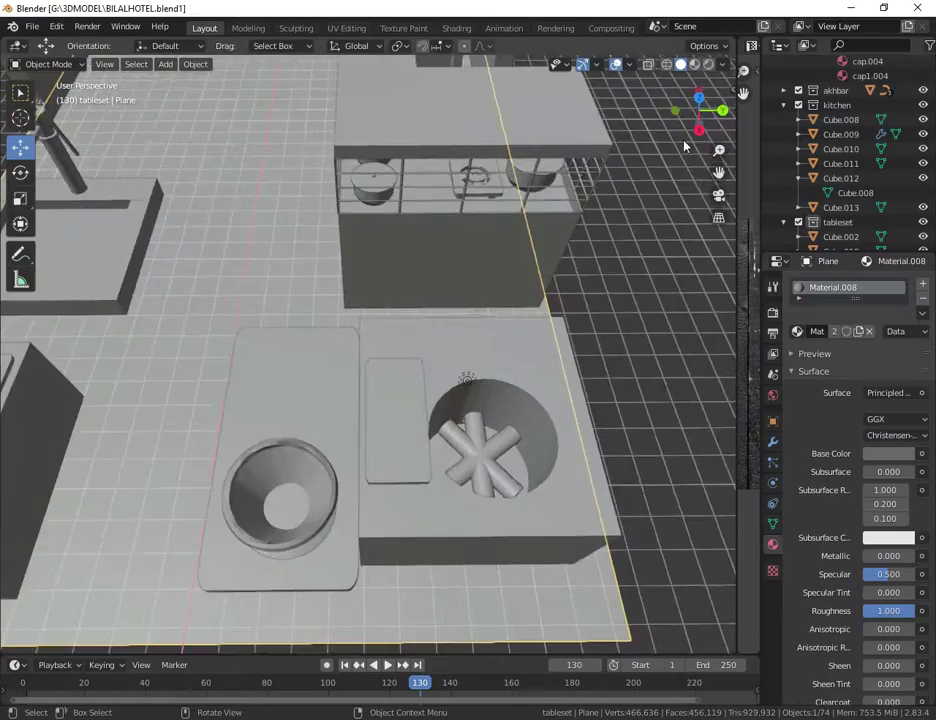
# Unlink the shared material from the floor plane and give the plane a new material
pyautogui.scroll(2, 343, 277)
pyautogui.click(869, 331)
pyautogui.click(842, 331)
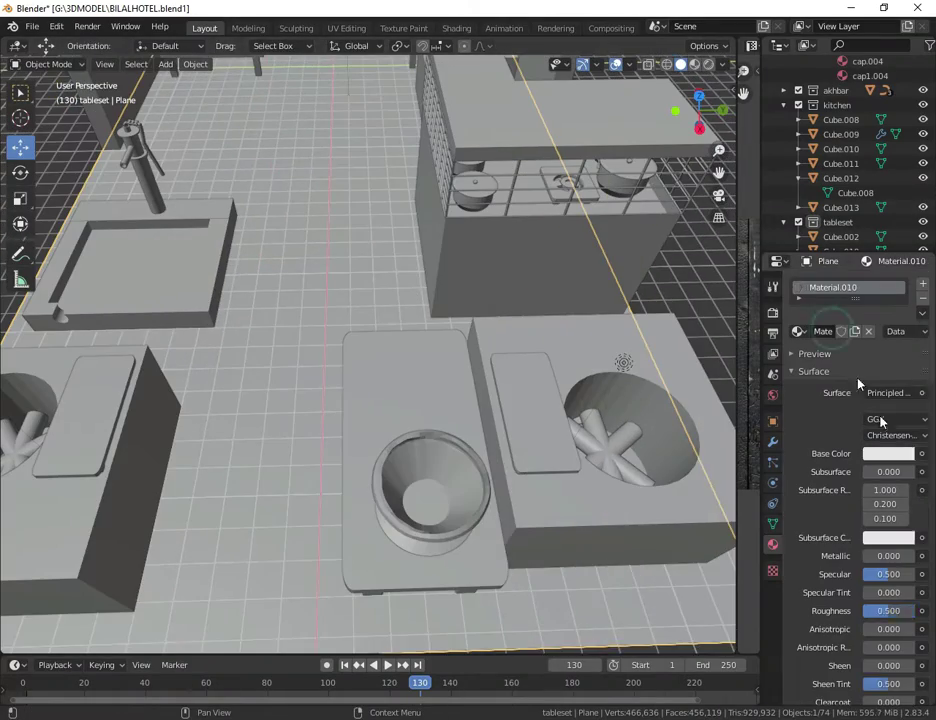
# Set the floor material's Base Color to an Image Texture and load a picture from the Downloads folder
pyautogui.click(922, 454)
pyautogui.click(677, 560)
pyautogui.click(912, 472)
pyautogui.click(156, 395)
pyautogui.scroll(2, 483, 377)
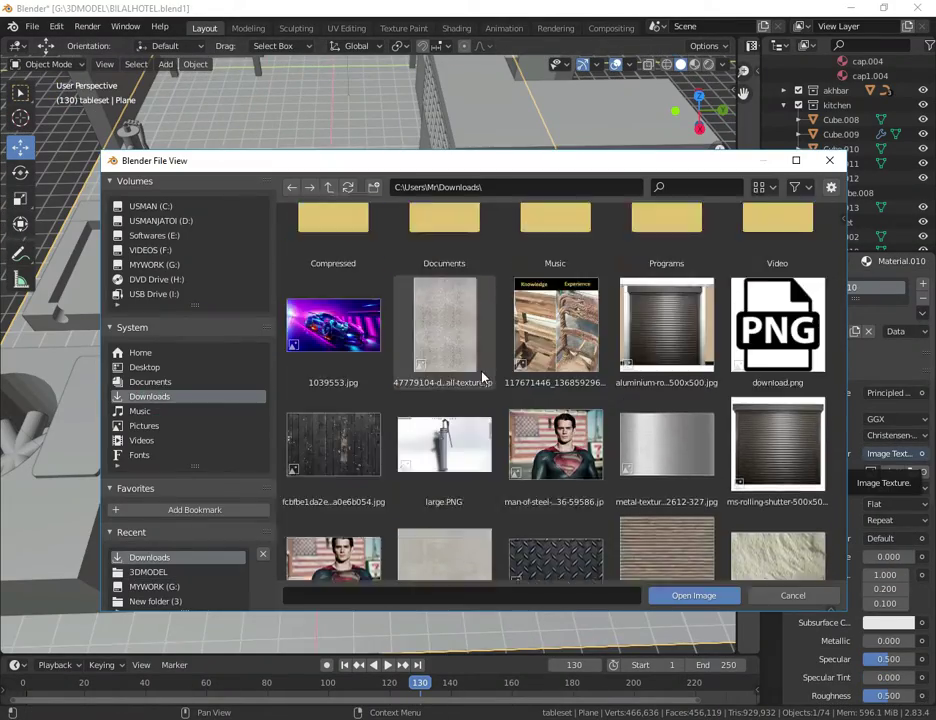
pyautogui.scroll(-5, 483, 377)
pyautogui.click(455, 470)
pyautogui.click(455, 265)
pyautogui.scroll(6, 533, 453)
pyautogui.click(677, 596)
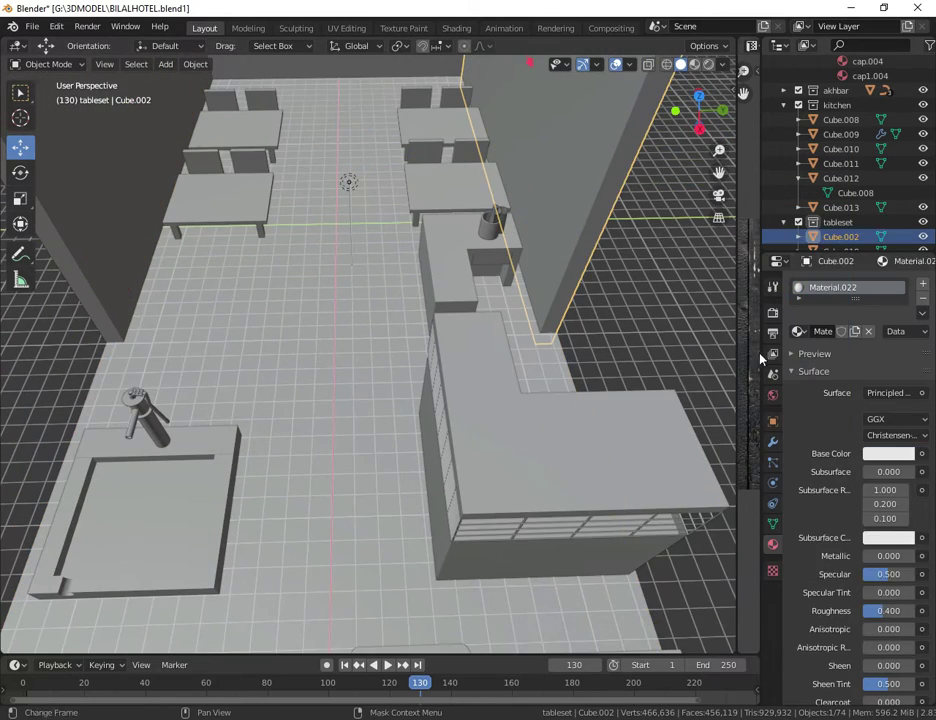
# Give wall Cube.002's Base Color an Image Texture using the seamless concrete texture JPEG from Downloads
pyautogui.click(922, 454)
pyautogui.click(914, 475)
pyautogui.click(156, 395)
pyautogui.scroll(-5, 455, 470)
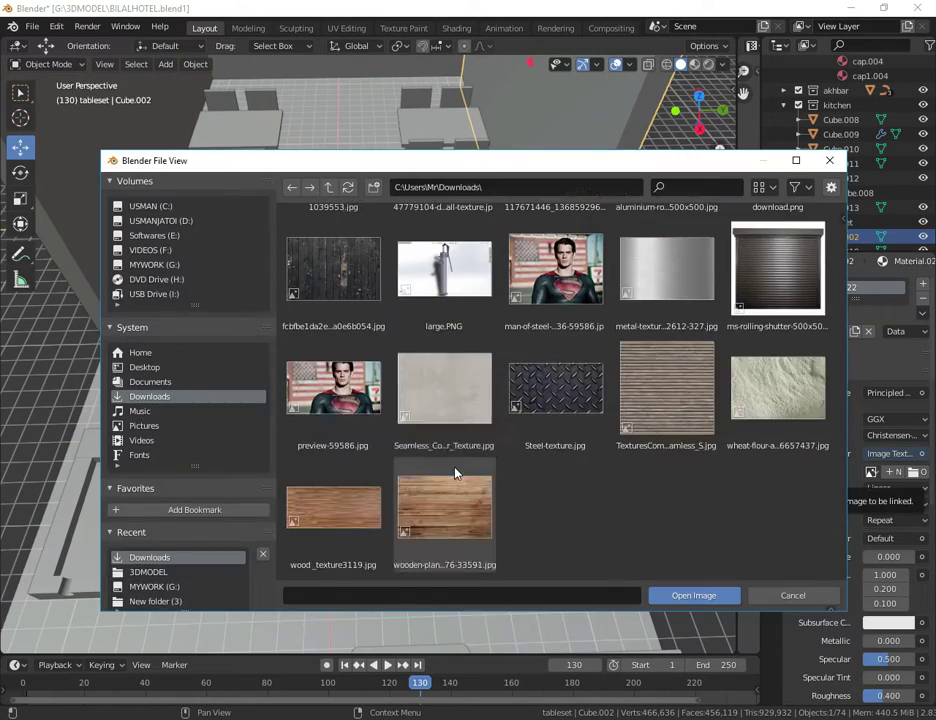
pyautogui.click(453, 400)
pyautogui.click(690, 596)
# Name the concrete-textured material "wall" and assign it to the opposite side wall, Cube.001
pyautogui.click(857, 288)
pyautogui.click(83, 159)
pyautogui.doubleClick(833, 288)
pyautogui.write('wall')
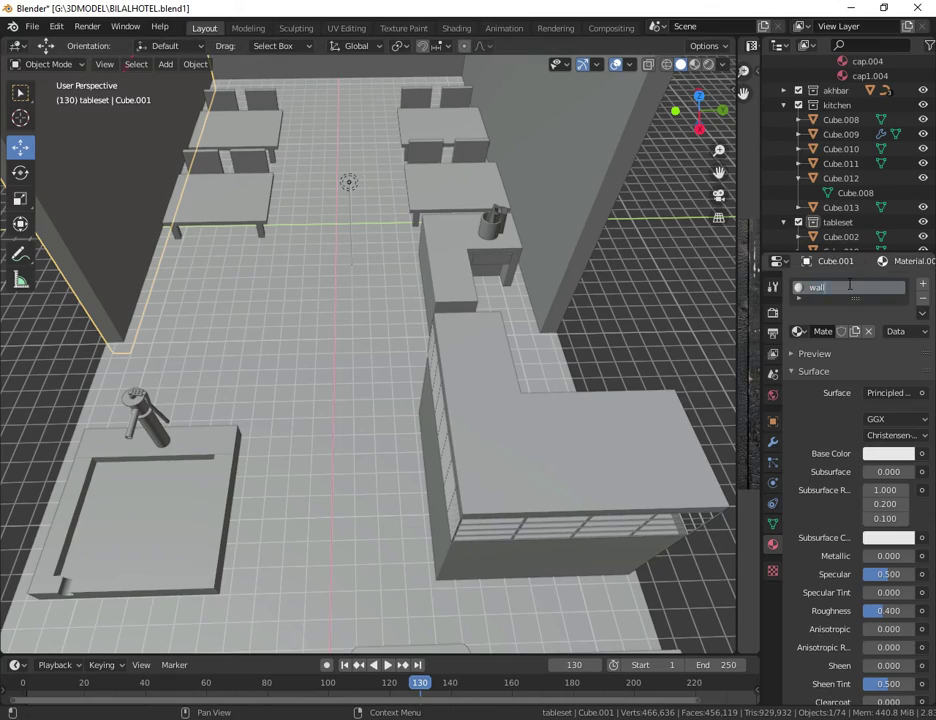
pyautogui.click(800, 332)
pyautogui.click(800, 332)
# Assign the existing "wall" material to the back wall behind the tables
pyautogui.click(342, 72)
pyautogui.click(799, 332)
pyautogui.write('wall')
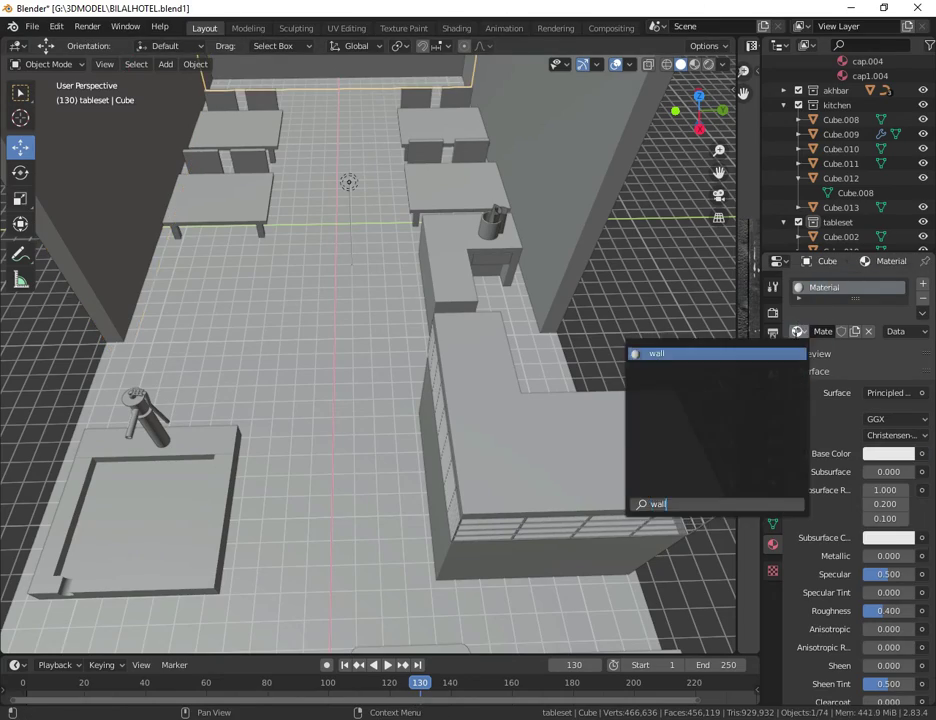
pyautogui.press('Return')
# Check the textured walls and floor in rendered viewport shading
pyautogui.moveTo(600, 330); pyautogui.dragTo(603, 262, button='middle')
pyautogui.click(707, 66)
pyautogui.click(670, 222)
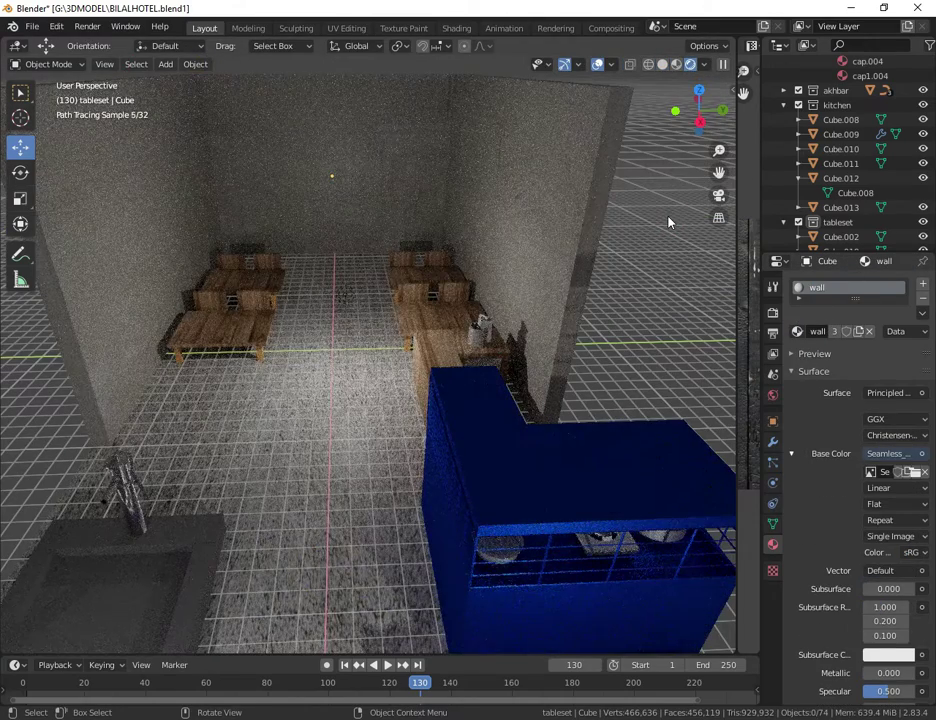
# Switch to Chrome and preview the related Pinterest concrete texture from the Unsplash concrete floor result
pyautogui.hotkey('alt', 'Tab')
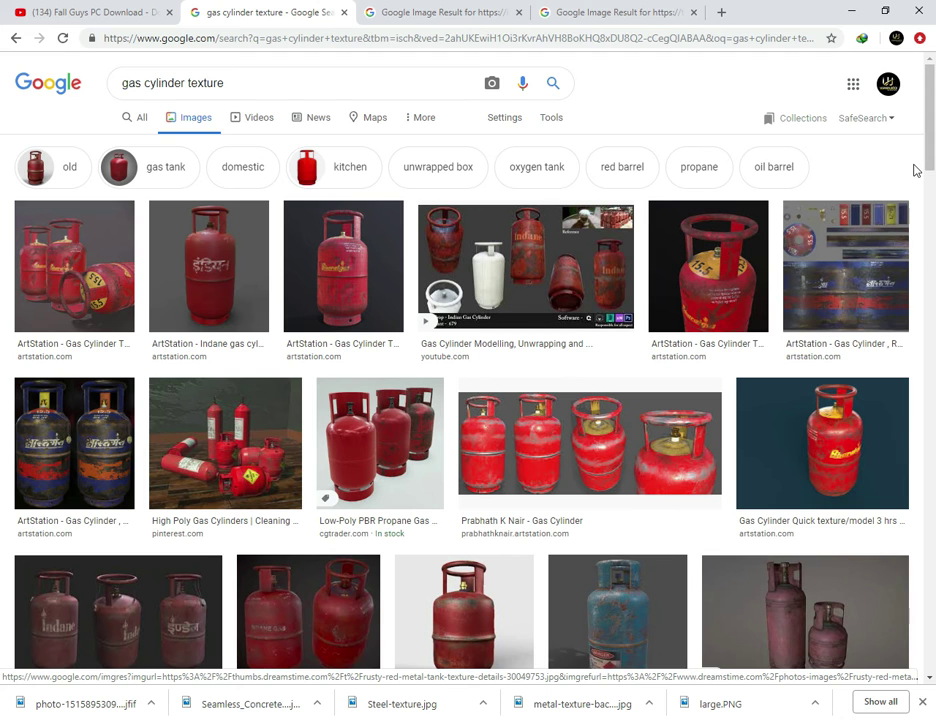
pyautogui.click(638, 14)
pyautogui.click(490, 8)
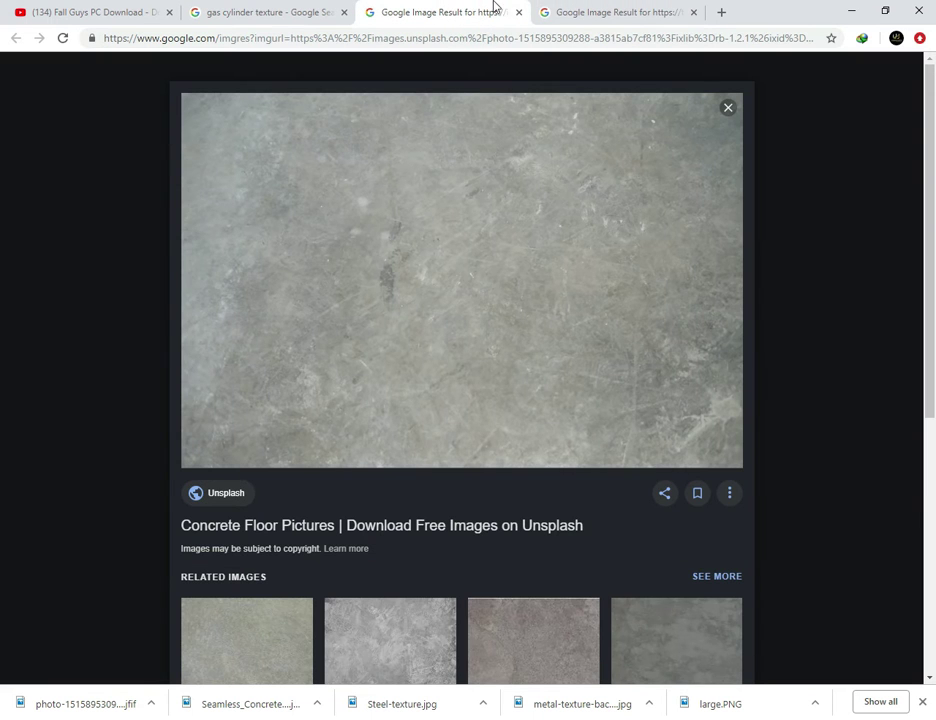
pyautogui.scroll(-4, 522, 212)
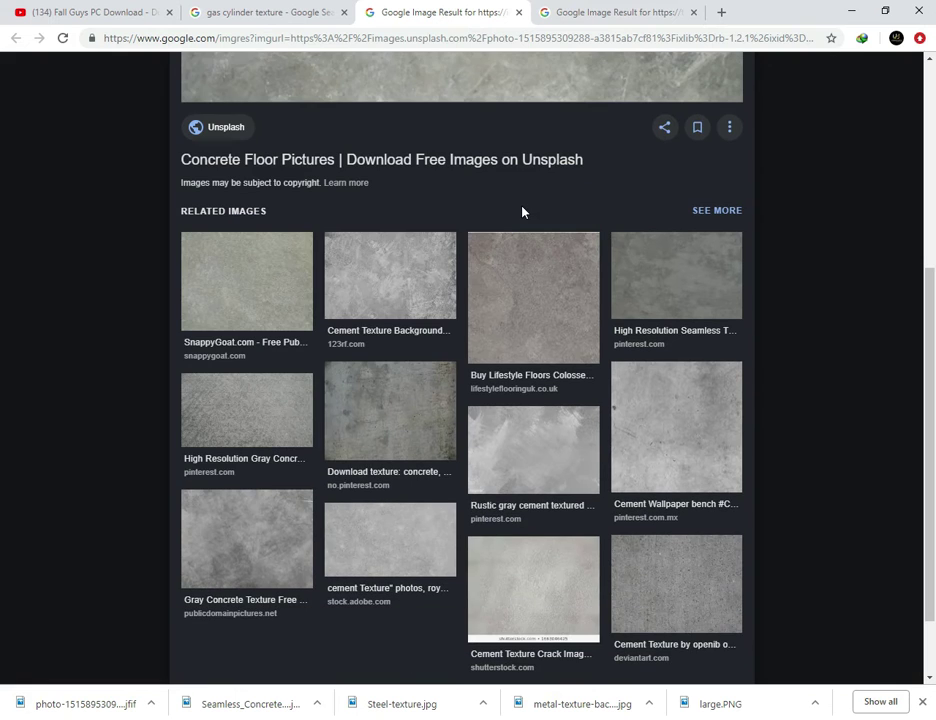
pyautogui.click(404, 422)
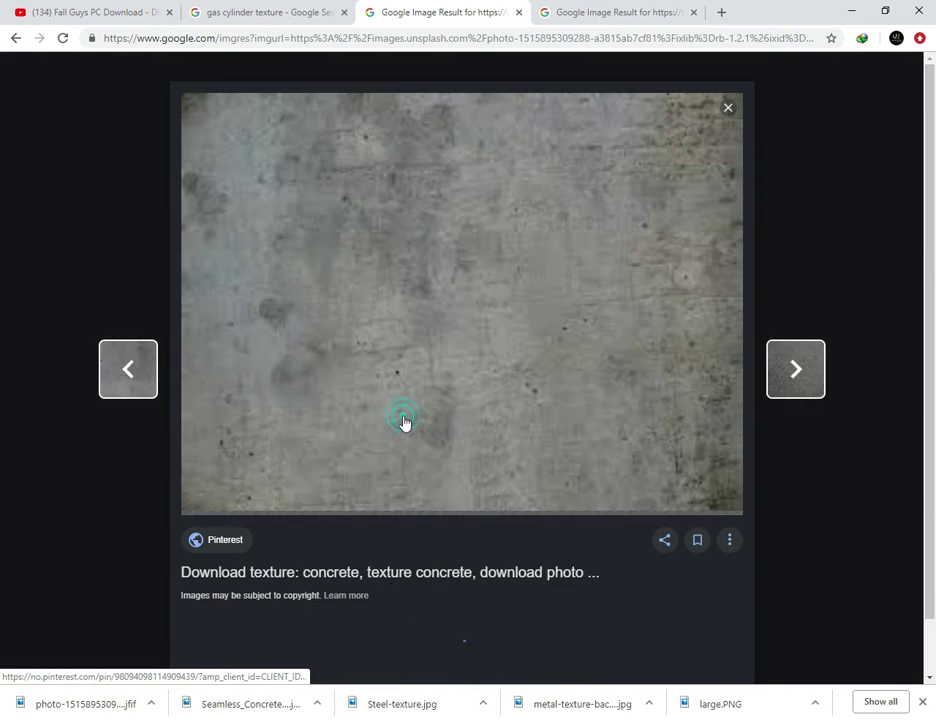
# Save the Dreamstime rusty red metal image to Downloads as the JPEG rusty-red-metal-tank-texture-details-30049753
pyautogui.click(570, 10)
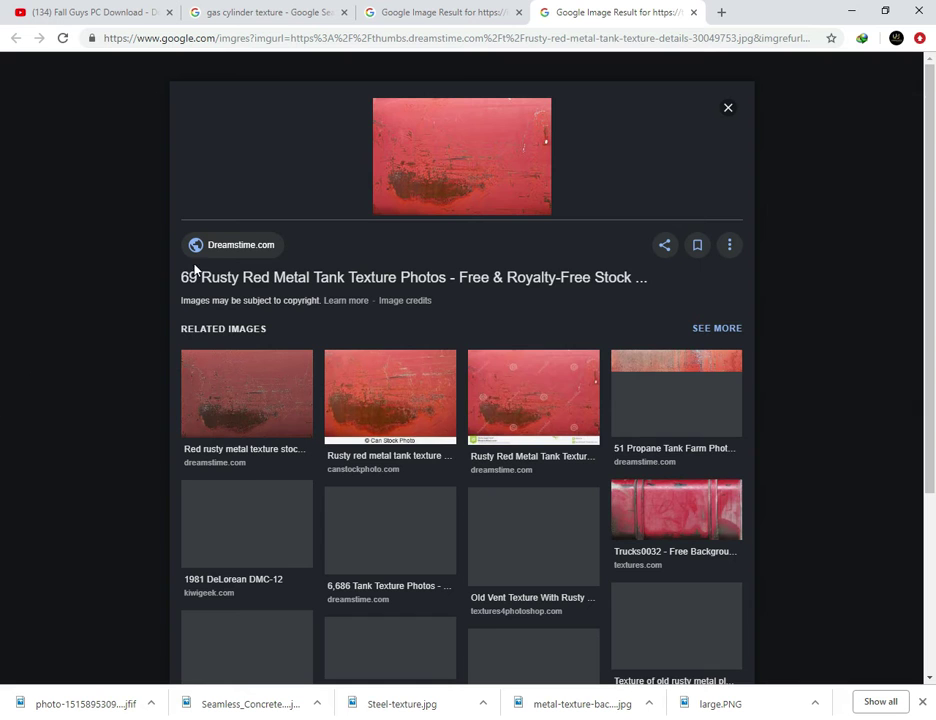
pyautogui.rightClick(403, 177)
pyautogui.click(487, 300)
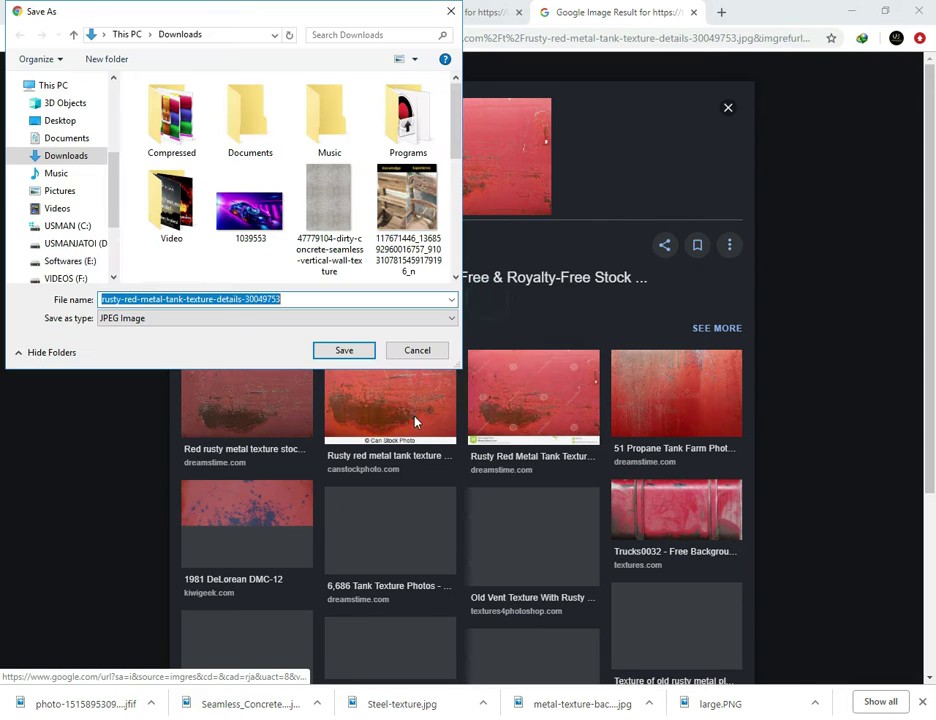
pyautogui.click(328, 350)
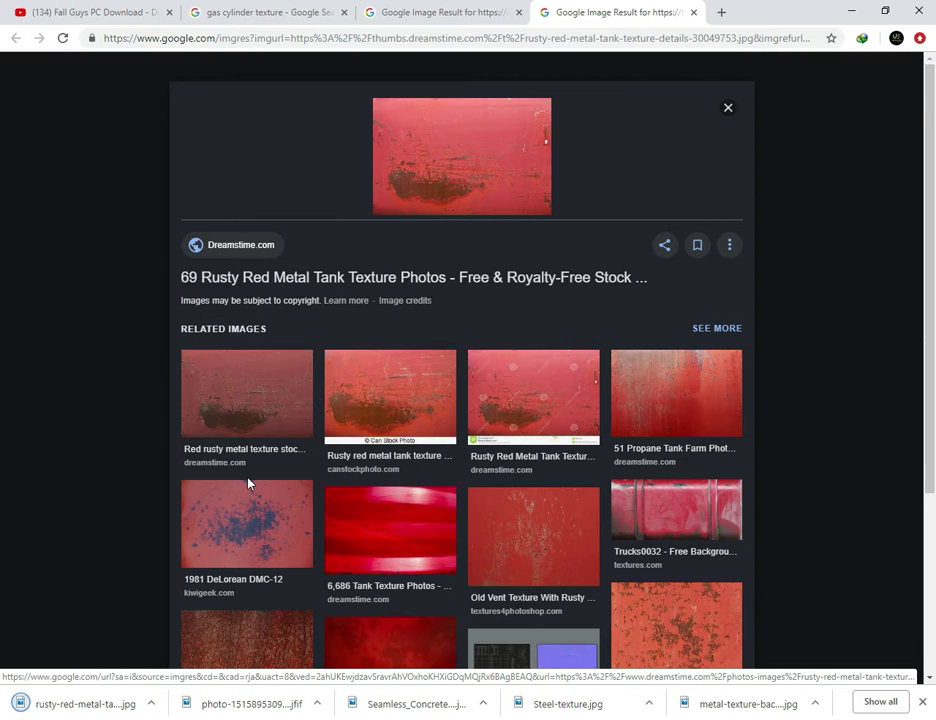
# Examine the CGTalk gas cylinder texture among the related images and return to the rusty red metal preview
pyautogui.scroll(-3, 249, 485)
pyautogui.scroll(-2, 249, 485)
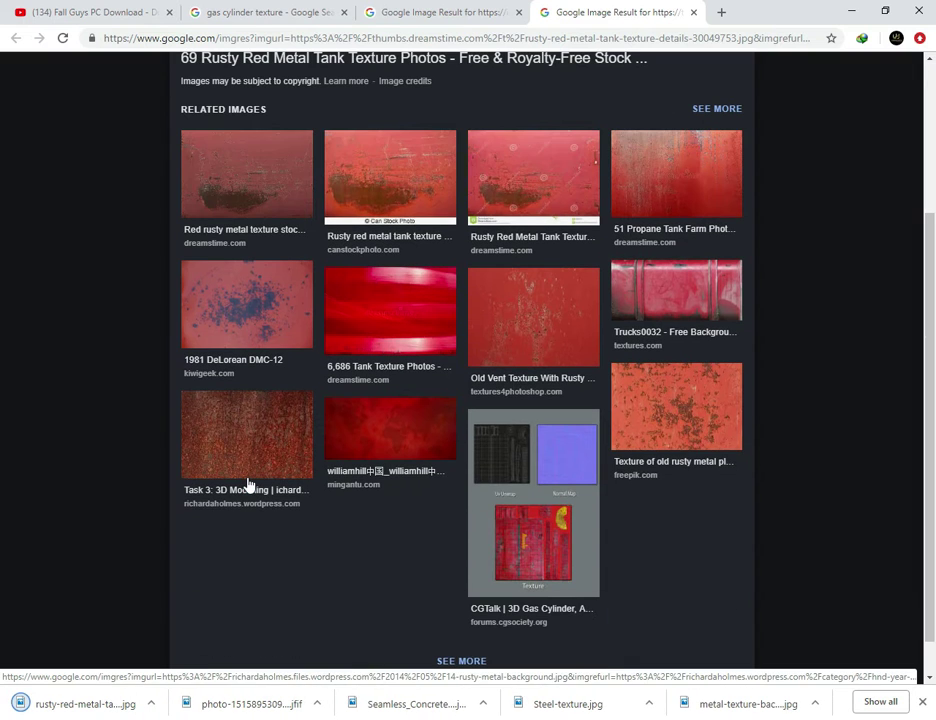
pyautogui.click(547, 559)
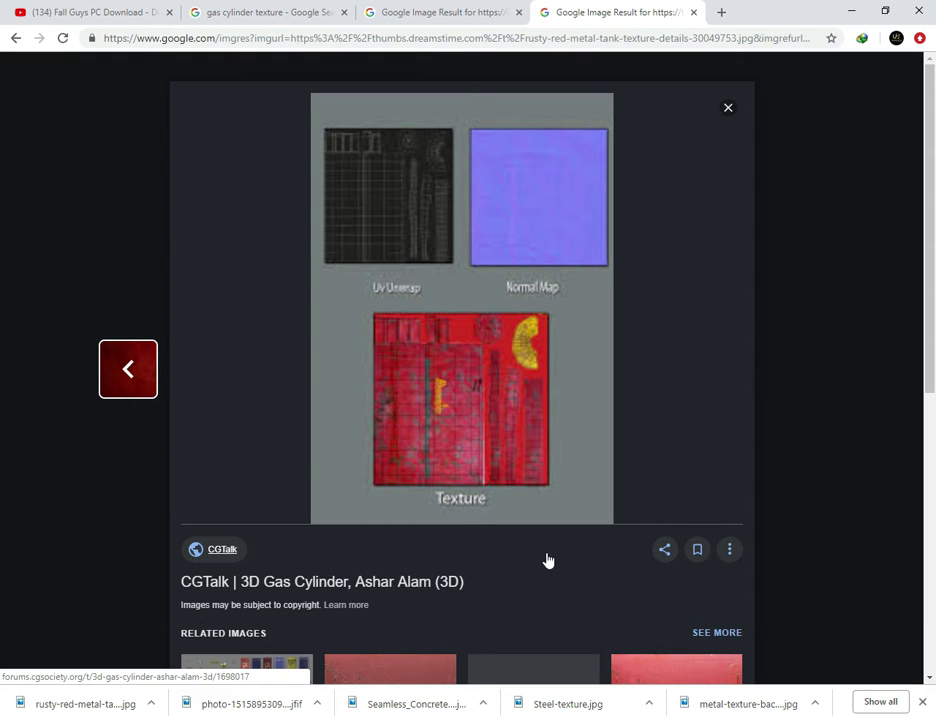
pyautogui.scroll(-2, 535, 541)
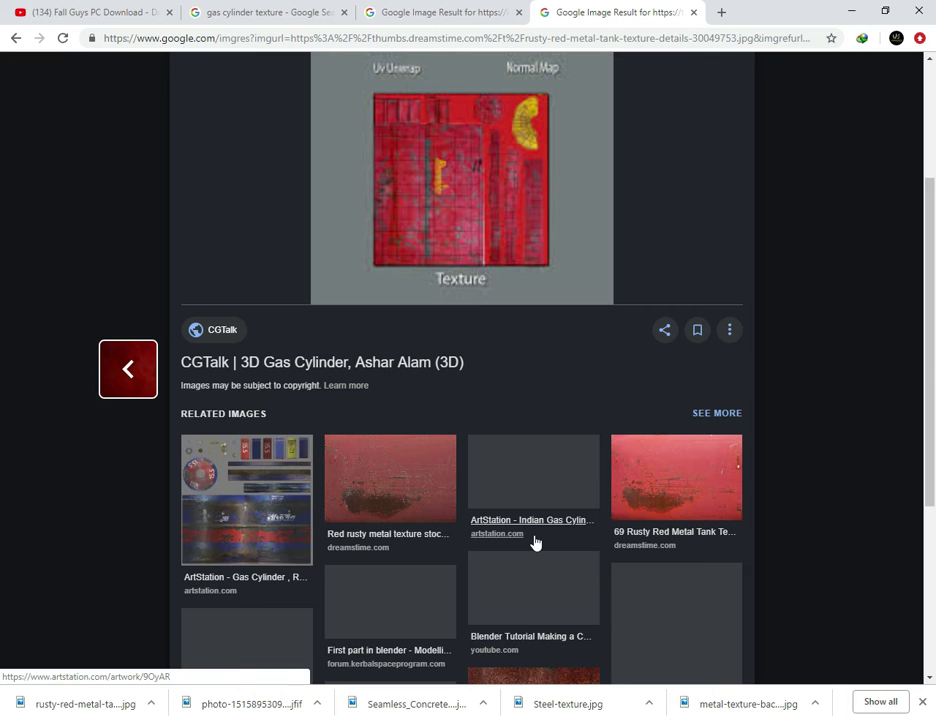
pyautogui.scroll(2, 535, 541)
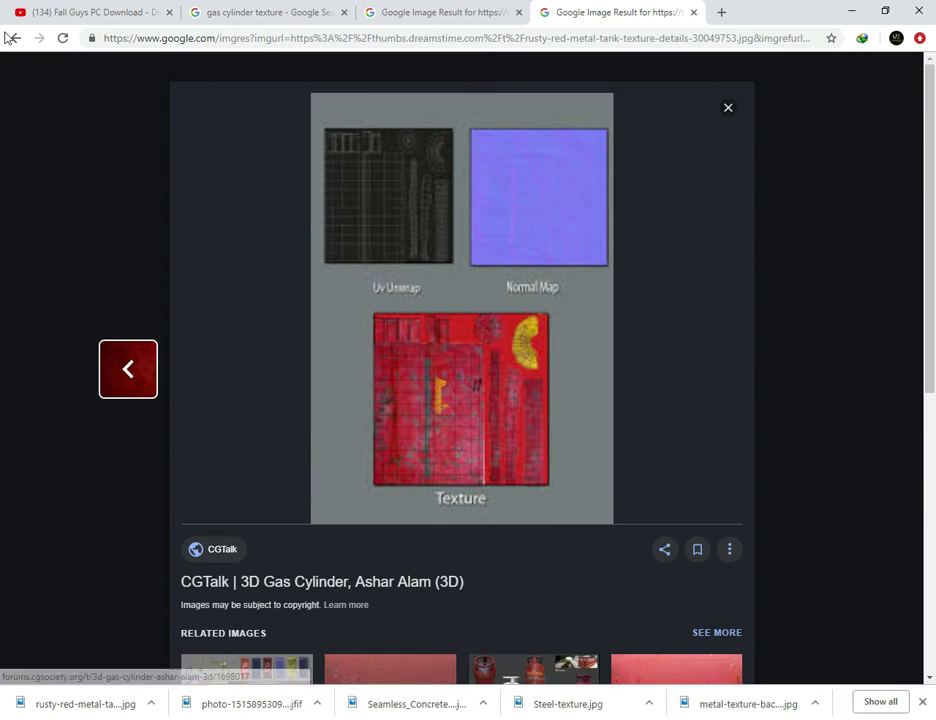
pyautogui.click(13, 39)
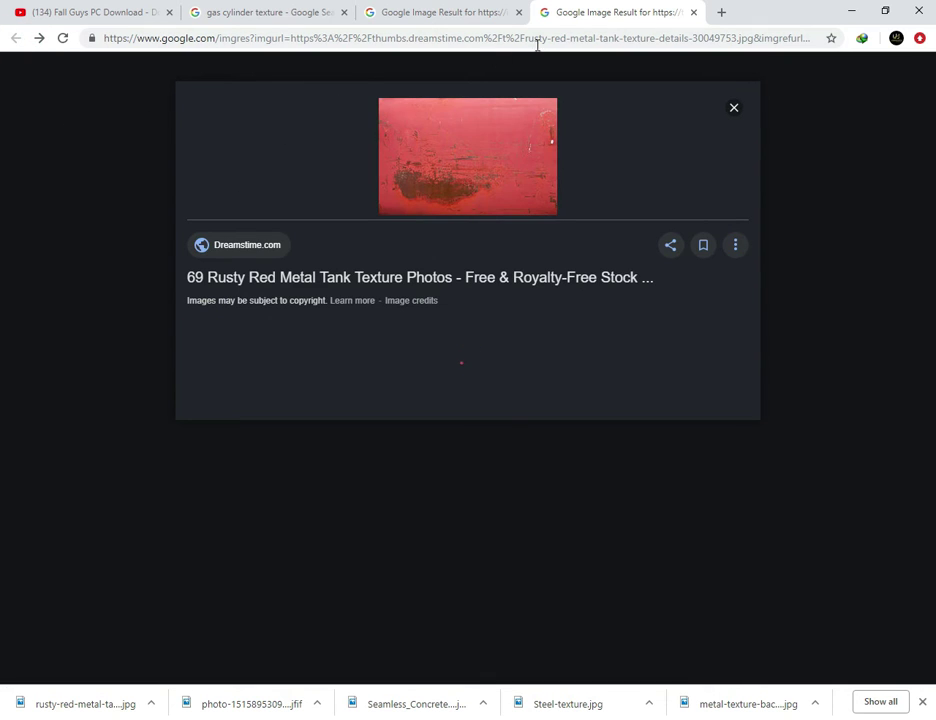
pyautogui.scroll(-3, 575, 640)
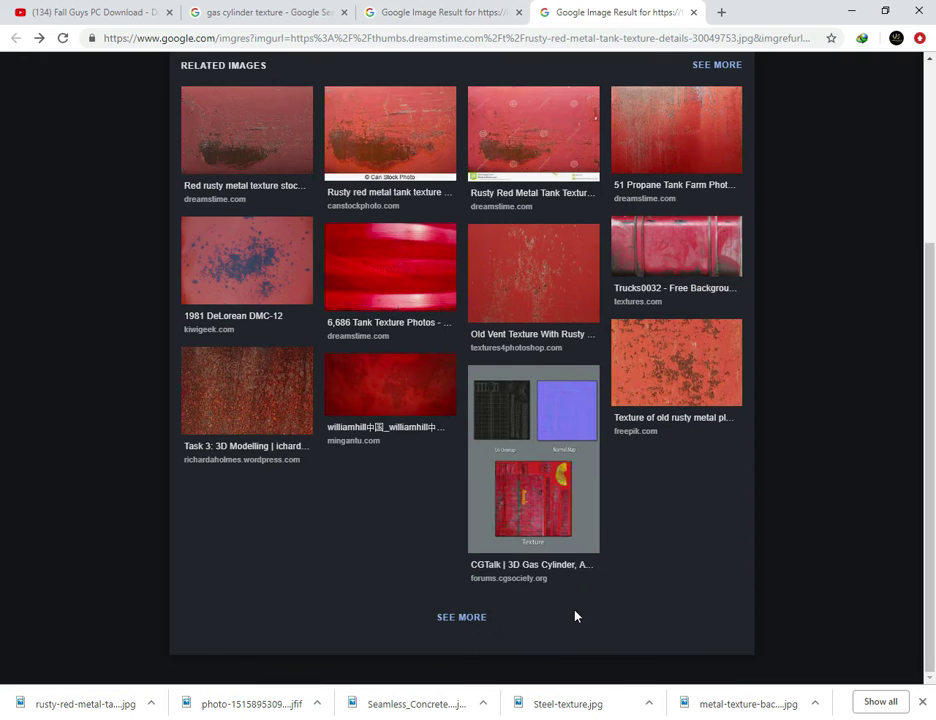
pyautogui.scroll(2, 575, 617)
pyautogui.scroll(1, 575, 617)
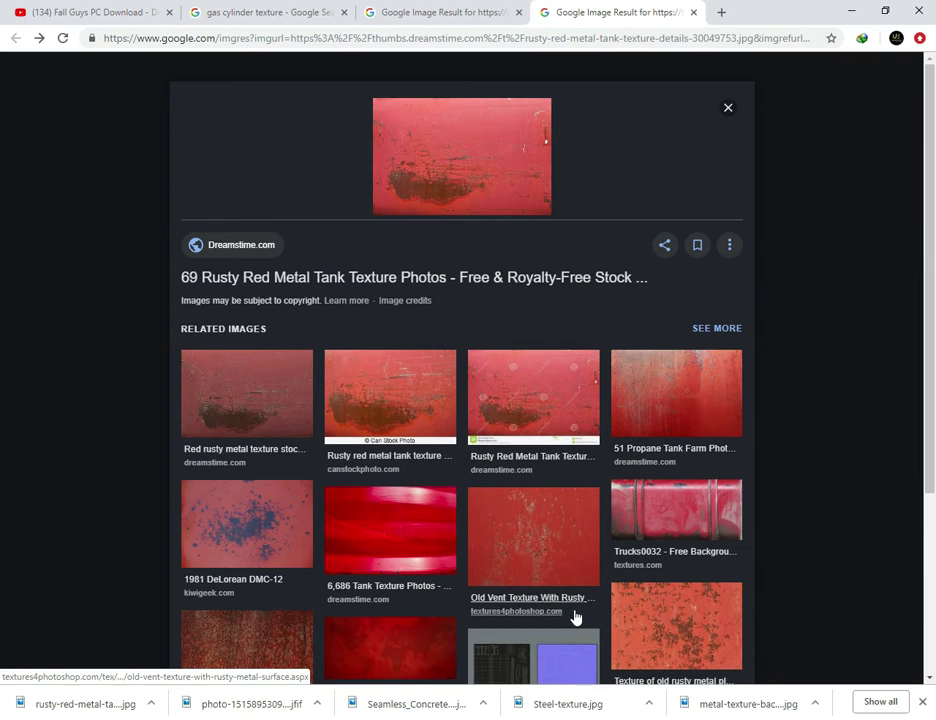
# Switch to Blender and assign an Image Texture to the base color of the gas cylinder beside the kitchen counter
pyautogui.click(574, 718)
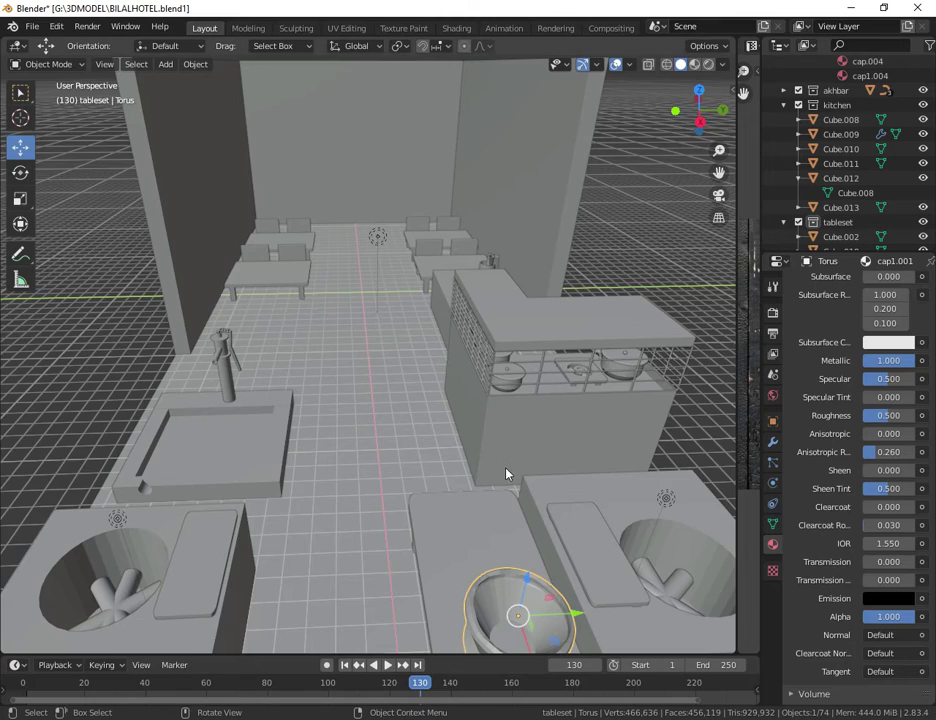
pyautogui.scroll(2, 507, 475)
pyautogui.scroll(5, 507, 475)
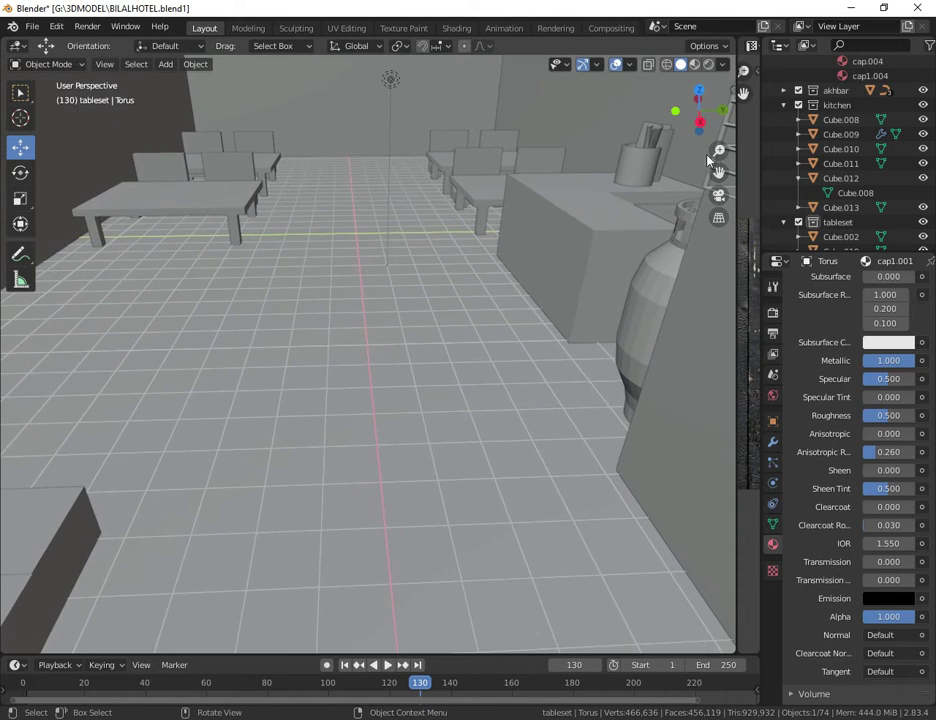
pyautogui.moveTo(674, 111); pyautogui.dragTo(681, 117)
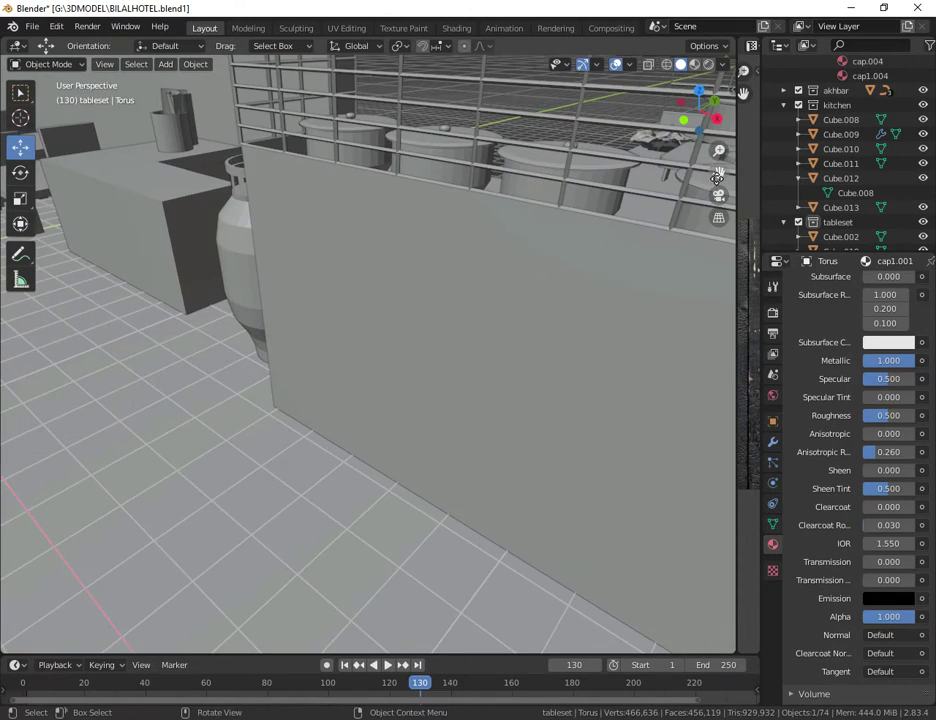
pyautogui.moveTo(718, 173); pyautogui.dragTo(830, 197)
pyautogui.click(556, 184)
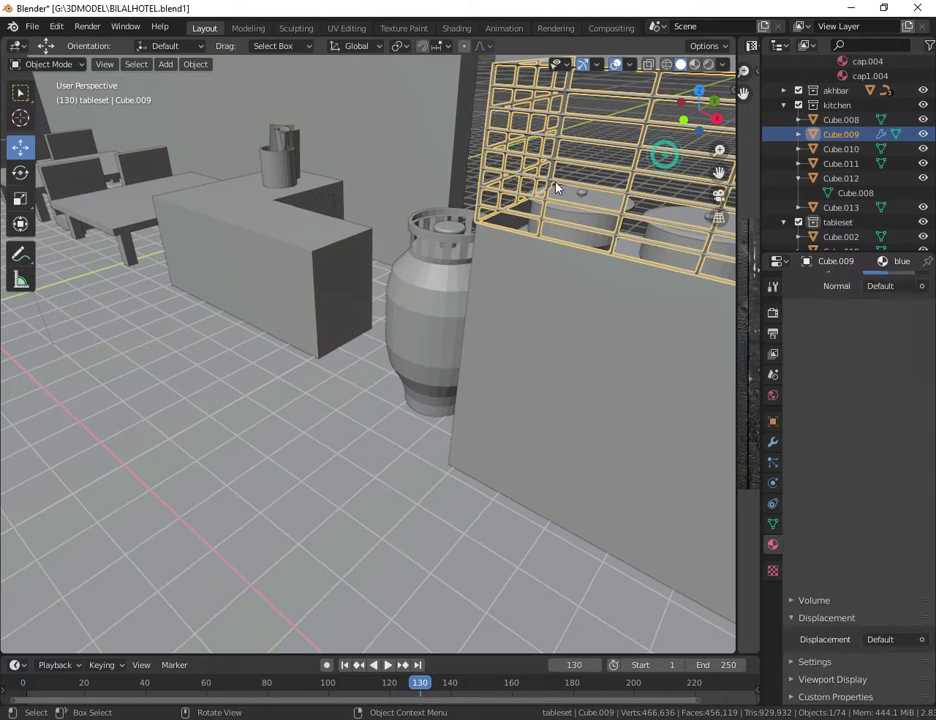
pyautogui.click(420, 288)
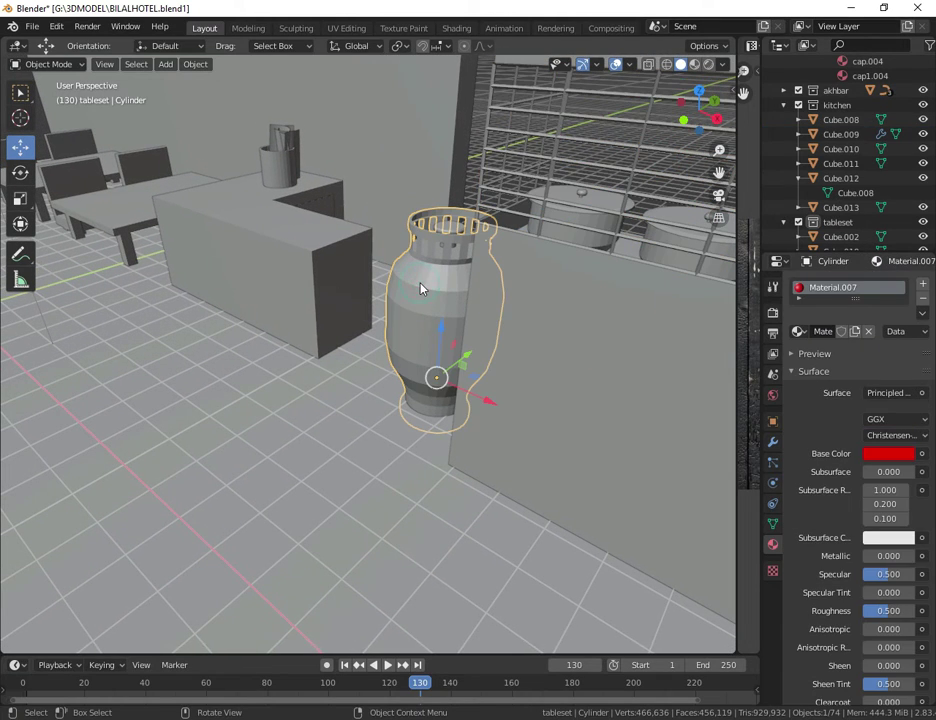
pyautogui.click(921, 453)
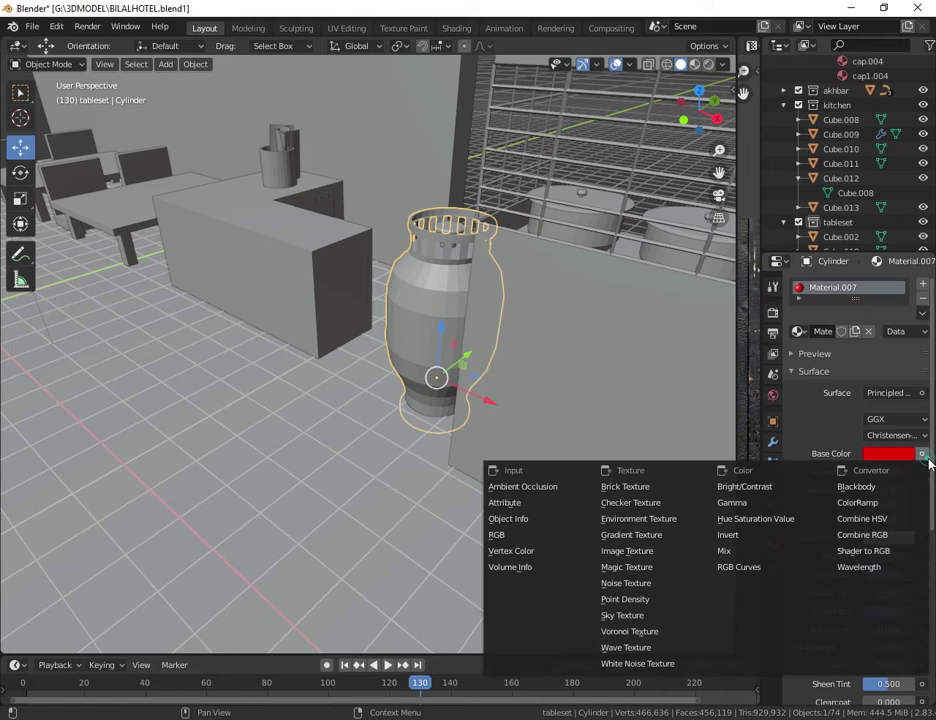
pyautogui.click(631, 553)
# Load rusty-red-metal-tank-texture-details-30049753.jpg from Downloads as the gas cylinder's base color image
pyautogui.click(921, 476)
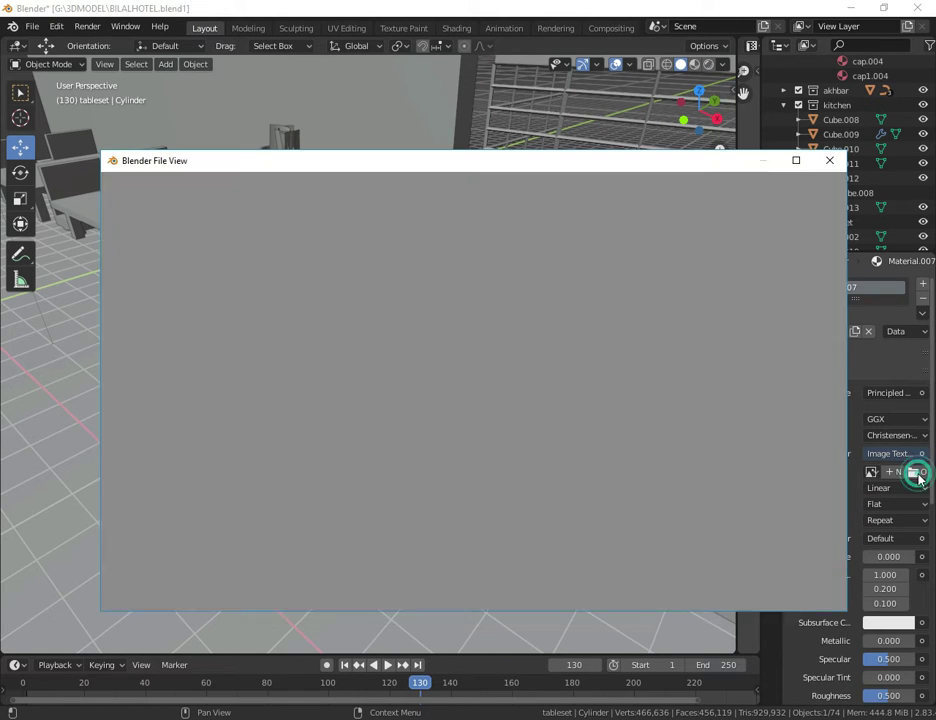
pyautogui.click(133, 396)
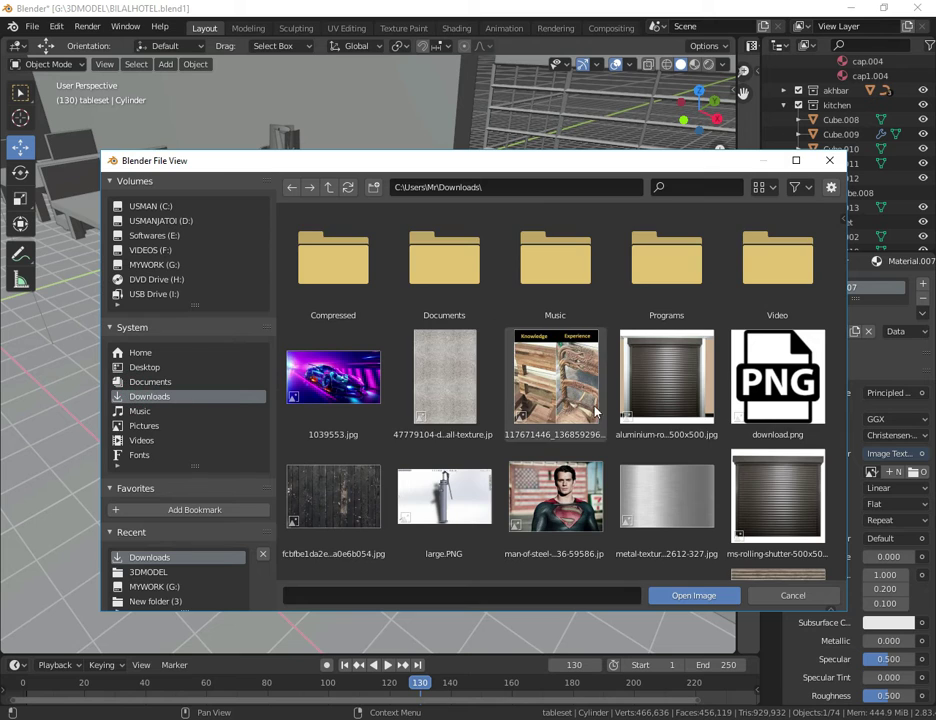
pyautogui.scroll(-5, 400, 470)
pyautogui.click(428, 472)
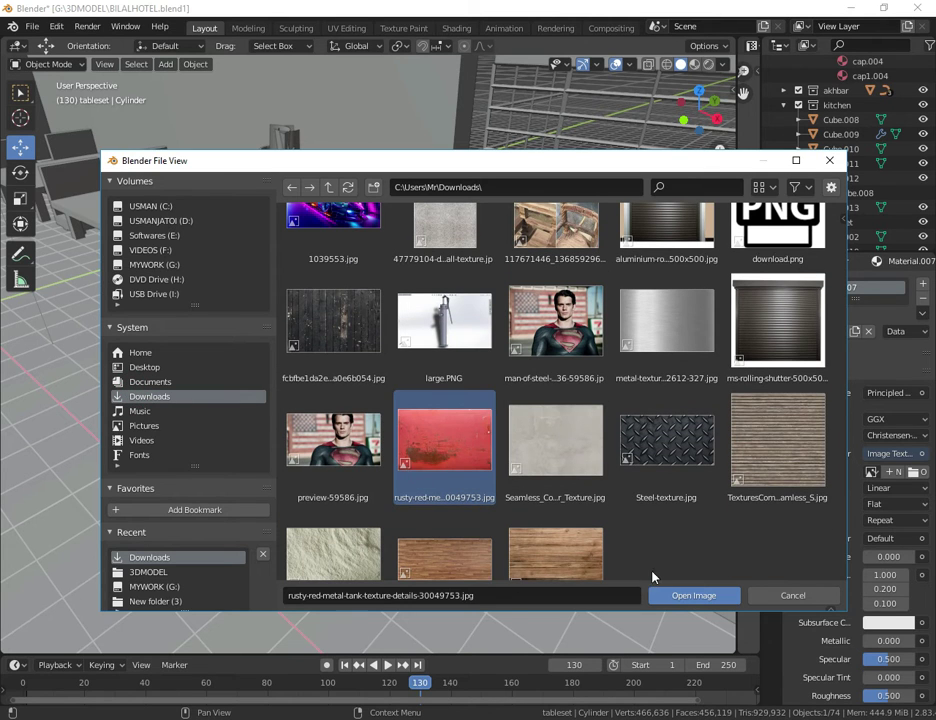
pyautogui.click(689, 596)
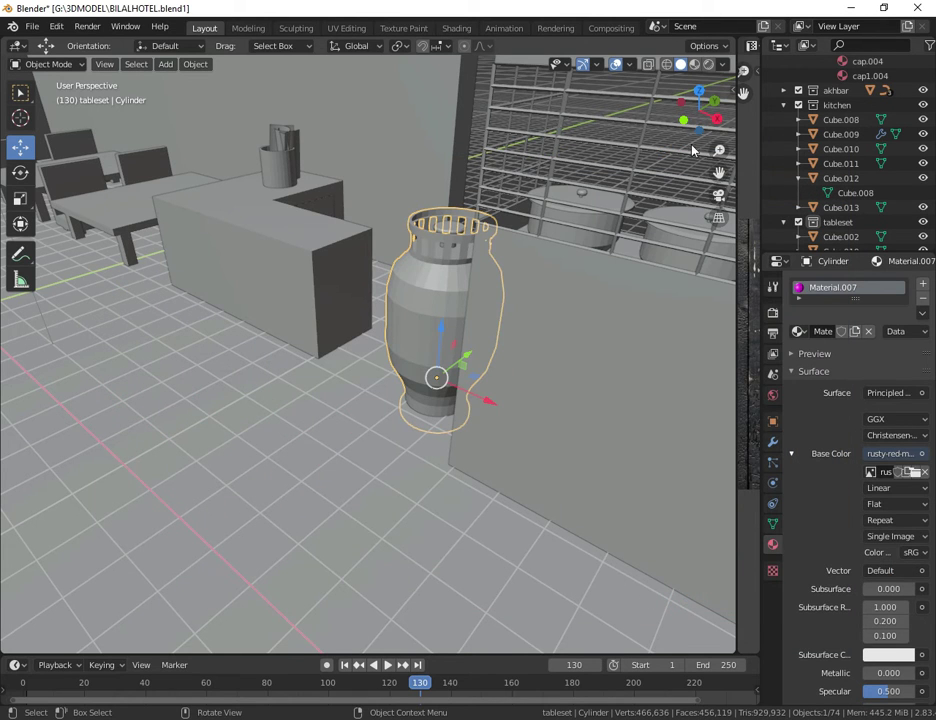
# Give the small cap inside the gas cylinder's collar a new material with a red base color
pyautogui.moveTo(700, 106); pyautogui.dragTo(668, 108)
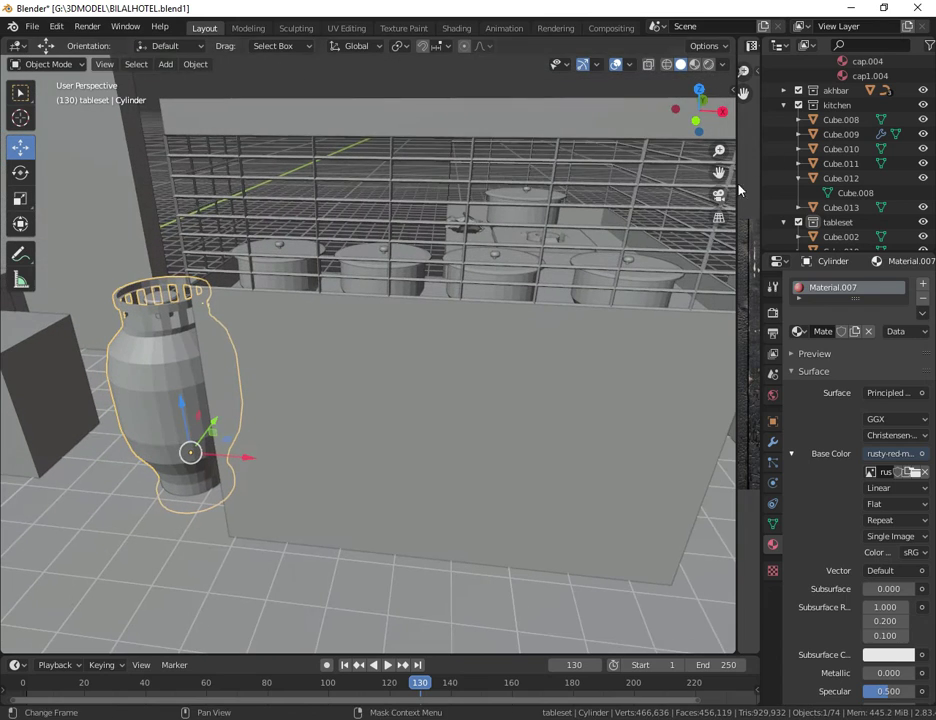
pyautogui.moveTo(719, 173); pyautogui.dragTo(581, 166)
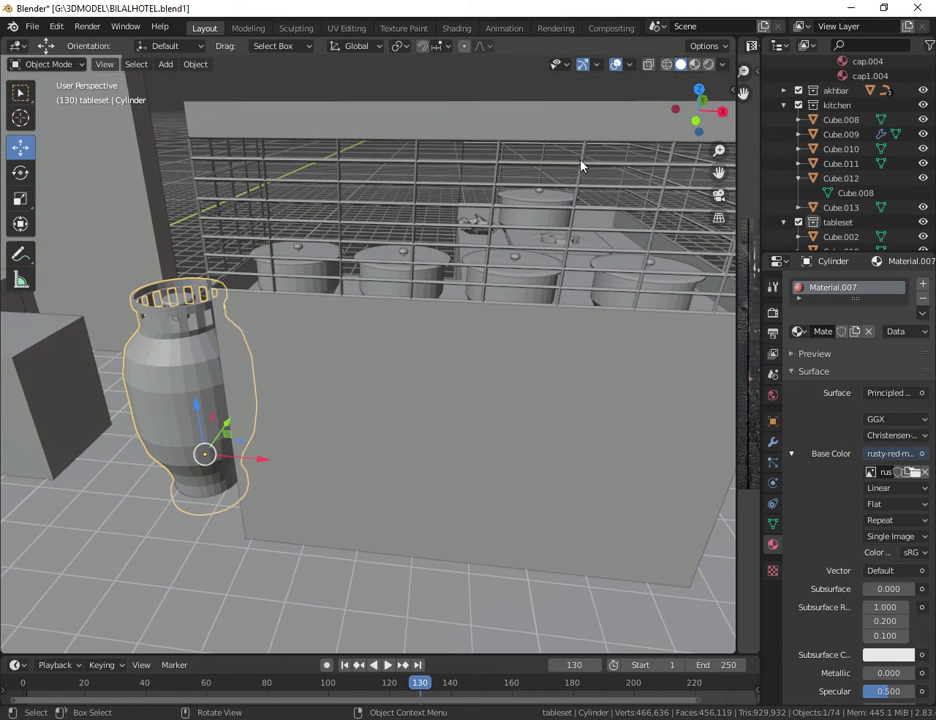
pyautogui.click(178, 304)
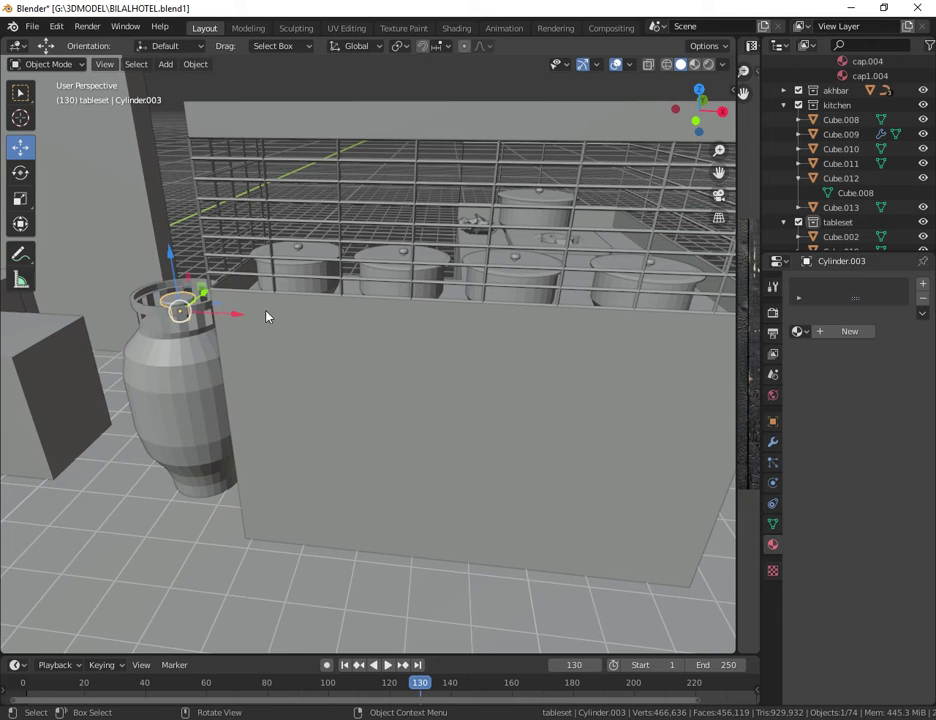
pyautogui.click(845, 331)
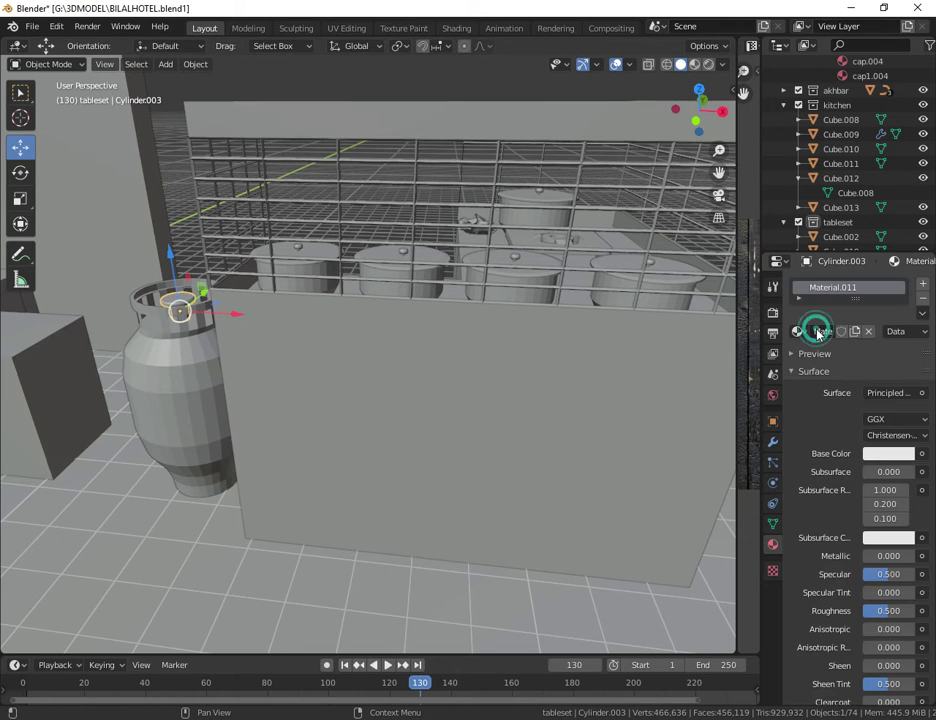
pyautogui.click(880, 455)
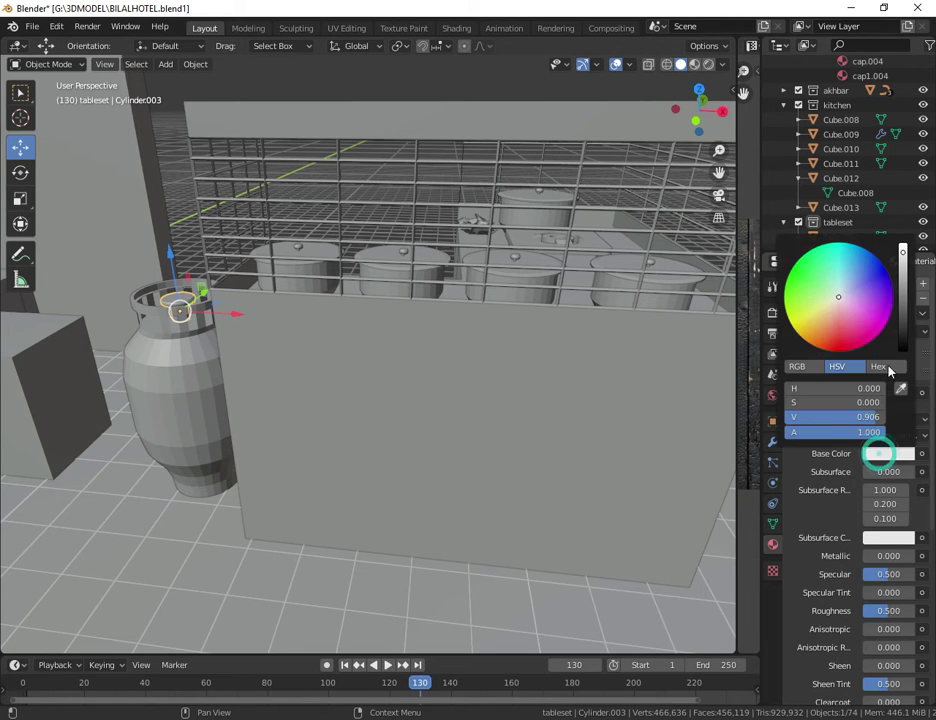
pyautogui.click(848, 313)
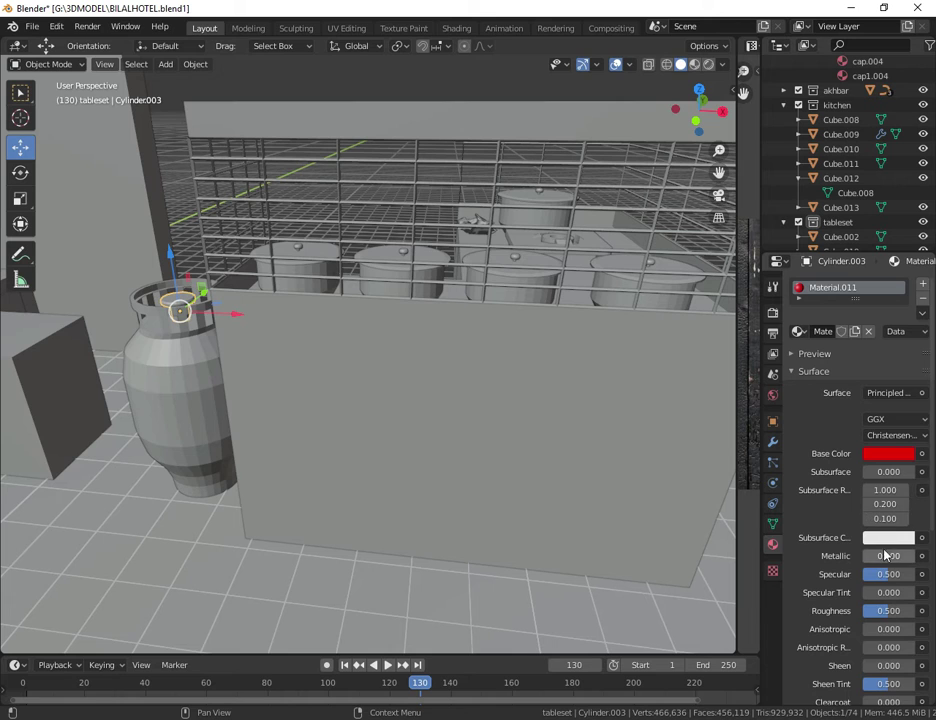
# Set the red cap material's Metallic to 0.329, Anisotropic to 0.301 and Transmission to 0.589
pyautogui.moveTo(882, 558); pyautogui.dragTo(891, 558)
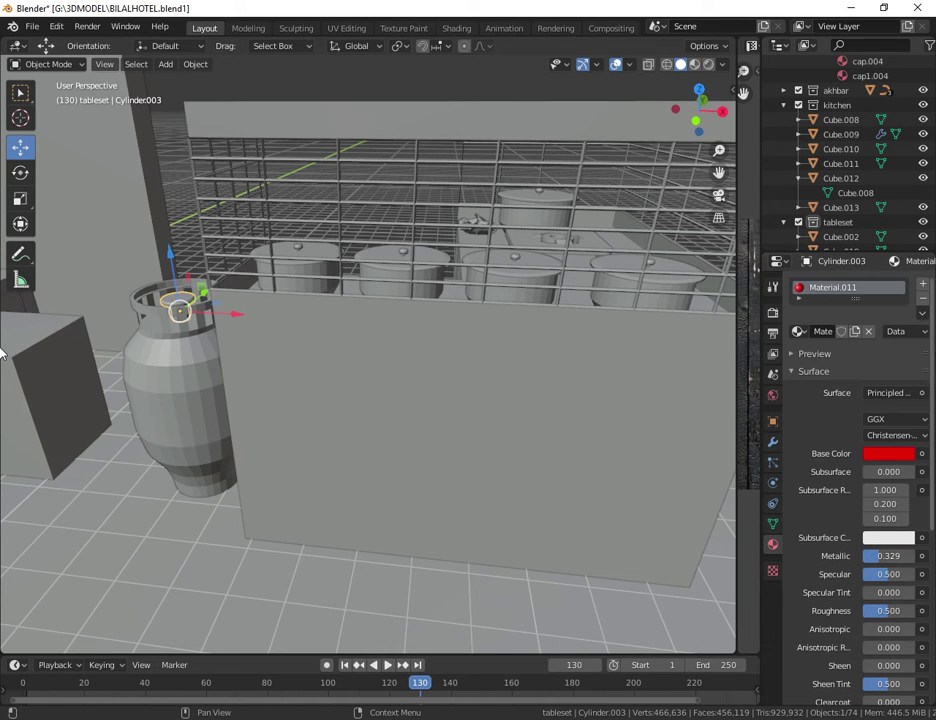
pyautogui.scroll(-5, 850, 480)
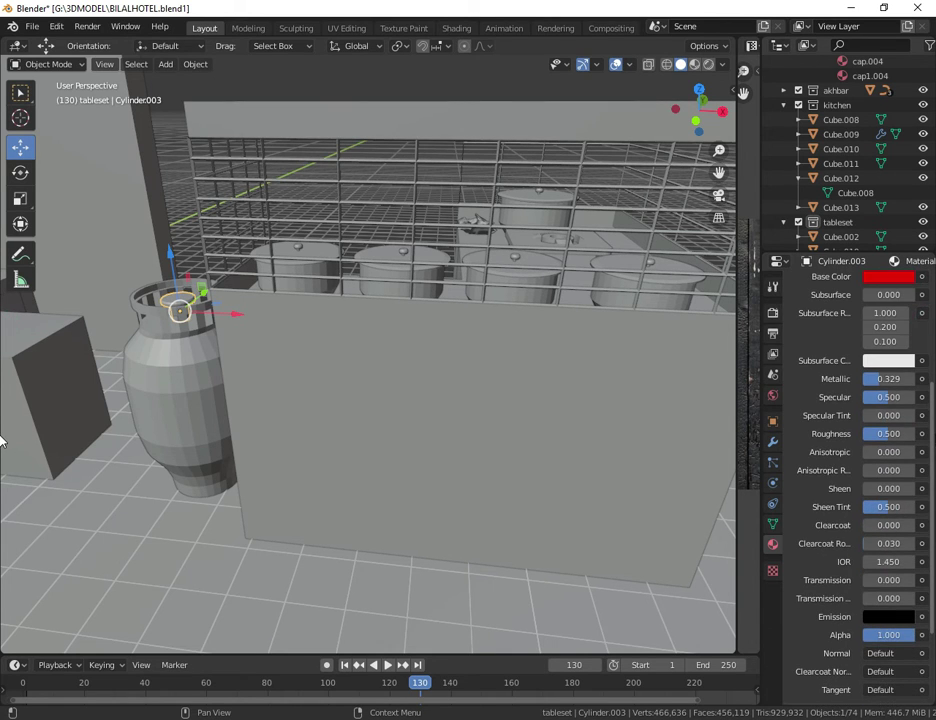
pyautogui.moveTo(878, 455); pyautogui.dragTo(894, 455)
pyautogui.moveTo(932, 487); pyautogui.dragTo(926, 535)
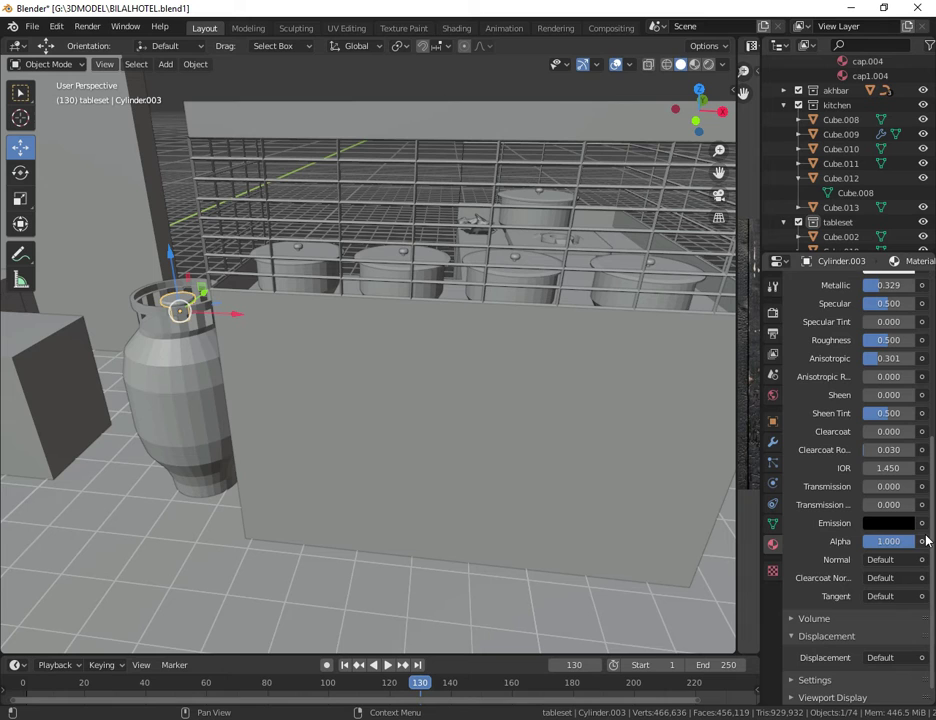
pyautogui.moveTo(876, 486); pyautogui.dragTo(926, 486)
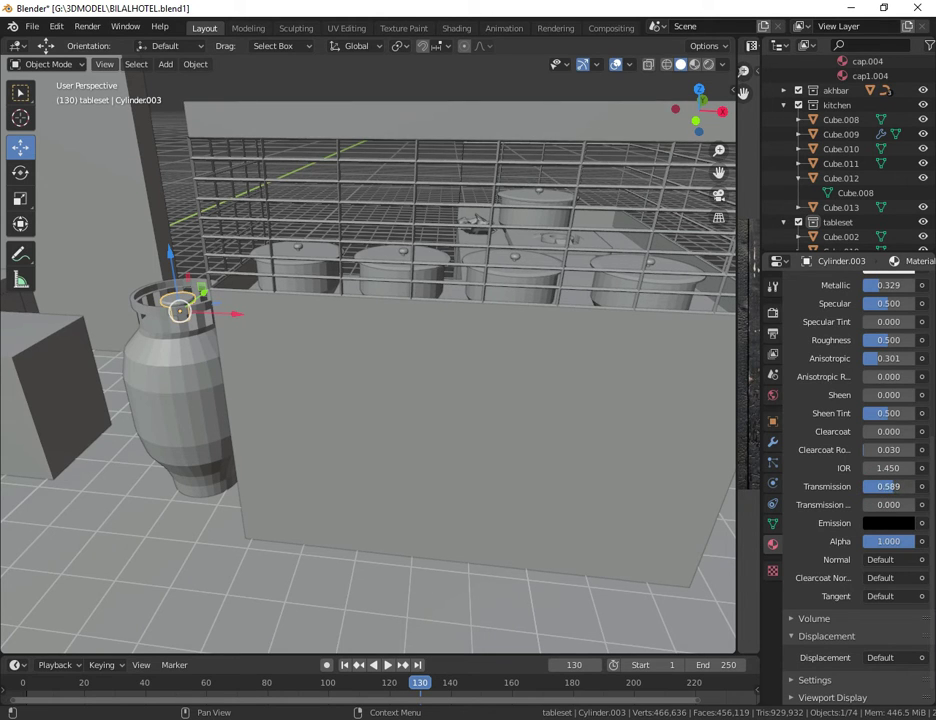
# Show the viewport in rendered shading and change the render engine to Eevee
pyautogui.click(708, 64)
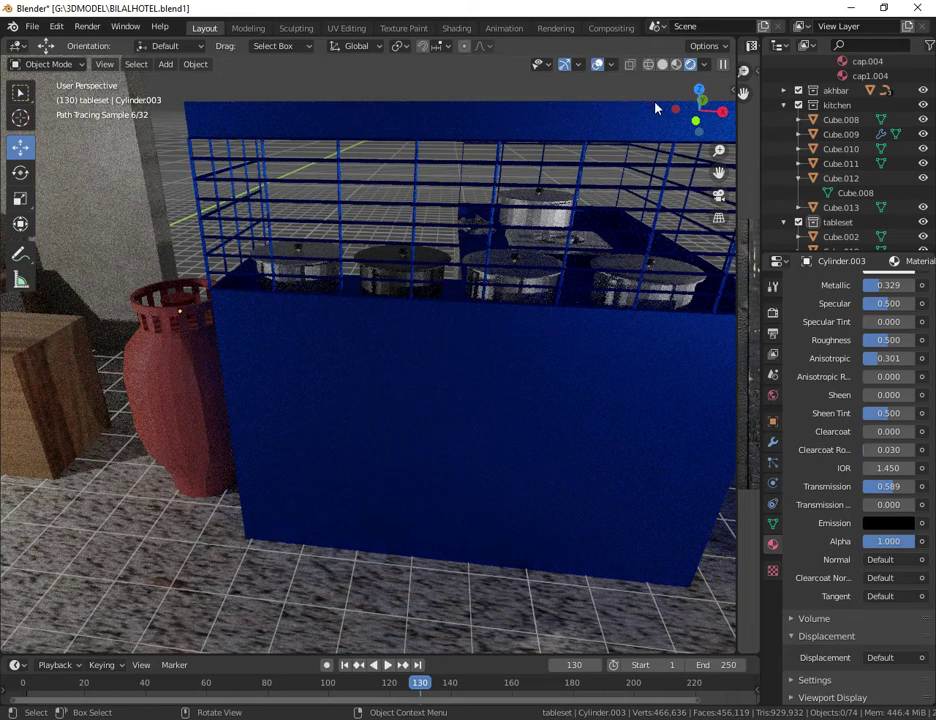
pyautogui.moveTo(686, 106)
pyautogui.mouseDown()
pyautogui.moveTo(697, 165)
pyautogui.moveTo(807, 210)
pyautogui.mouseUp()
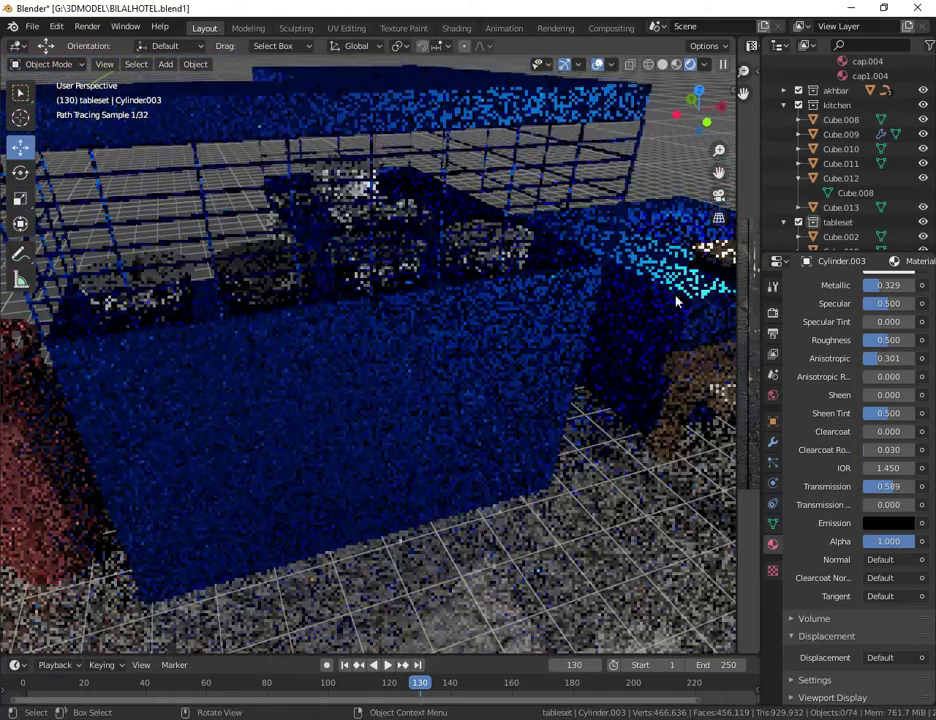
pyautogui.click(772, 288)
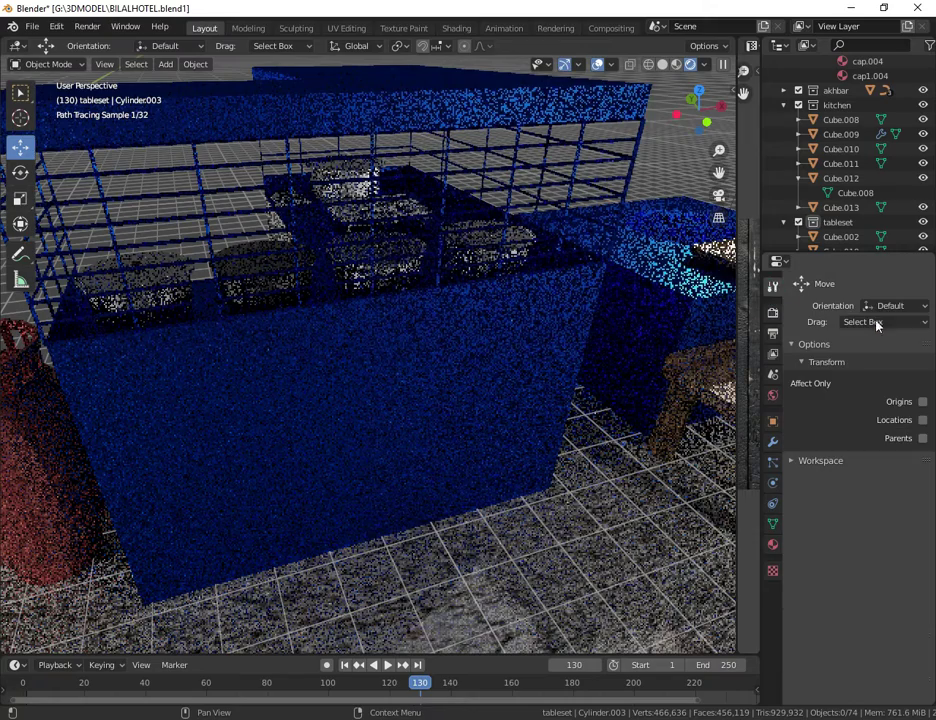
pyautogui.click(772, 313)
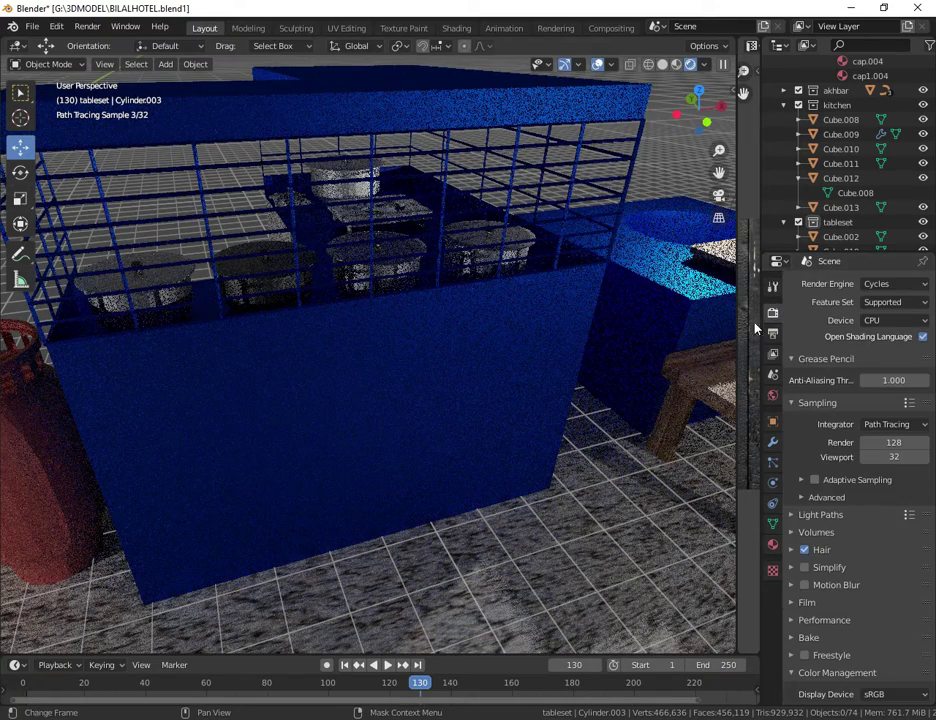
pyautogui.moveTo(718, 172); pyautogui.dragTo(710, 200)
pyautogui.click(909, 284)
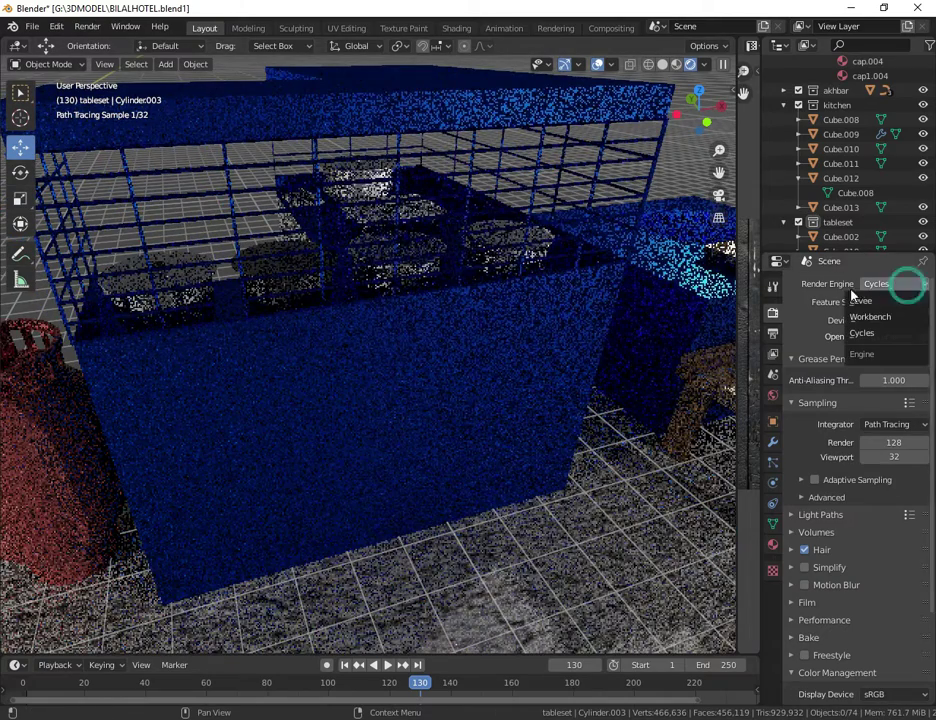
pyautogui.click(856, 299)
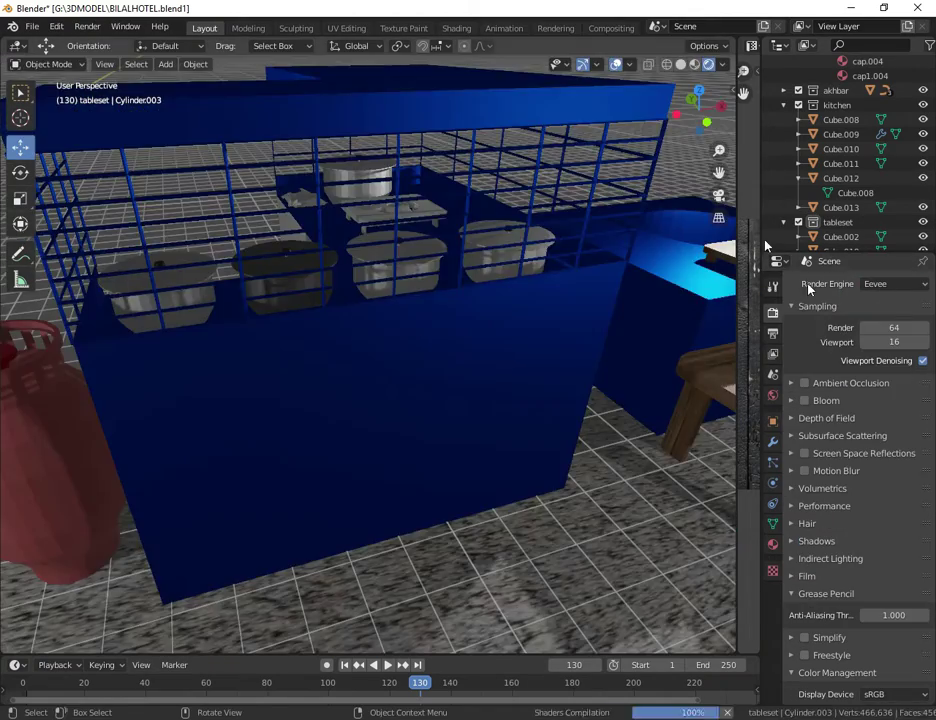
# Examine the materials assigned to the cooking pots and the gas stove on the blue kitchen counter
pyautogui.moveTo(719, 175); pyautogui.dragTo(768, 197)
pyautogui.moveTo(681, 115); pyautogui.dragTo(733, 115)
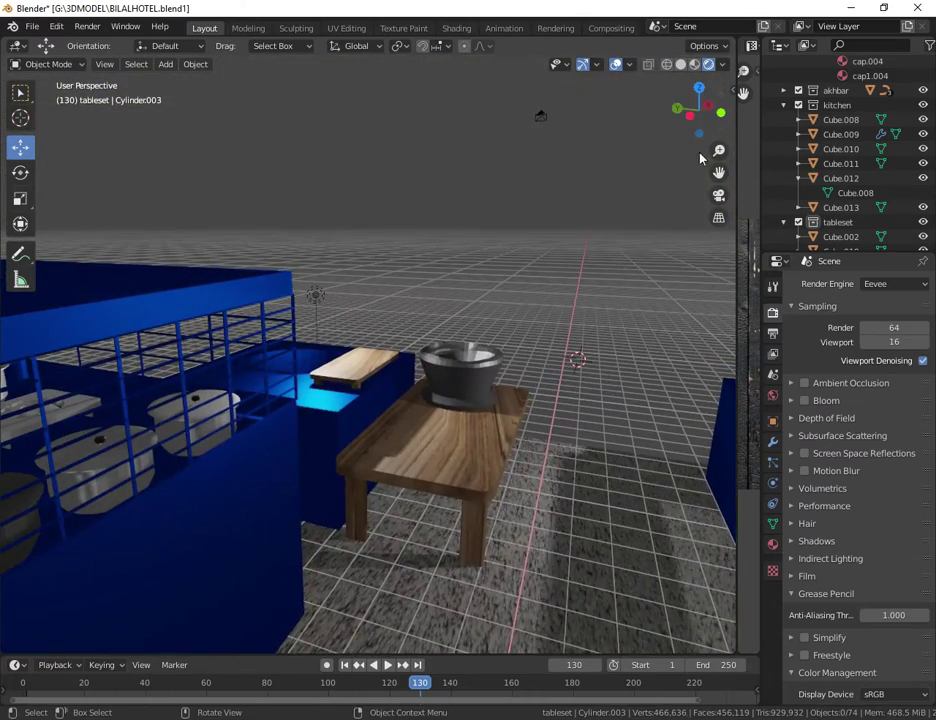
pyautogui.moveTo(719, 173); pyautogui.dragTo(898, 210)
pyautogui.moveTo(688, 116); pyautogui.dragTo(672, 120)
pyautogui.moveTo(718, 174); pyautogui.dragTo(742, 134)
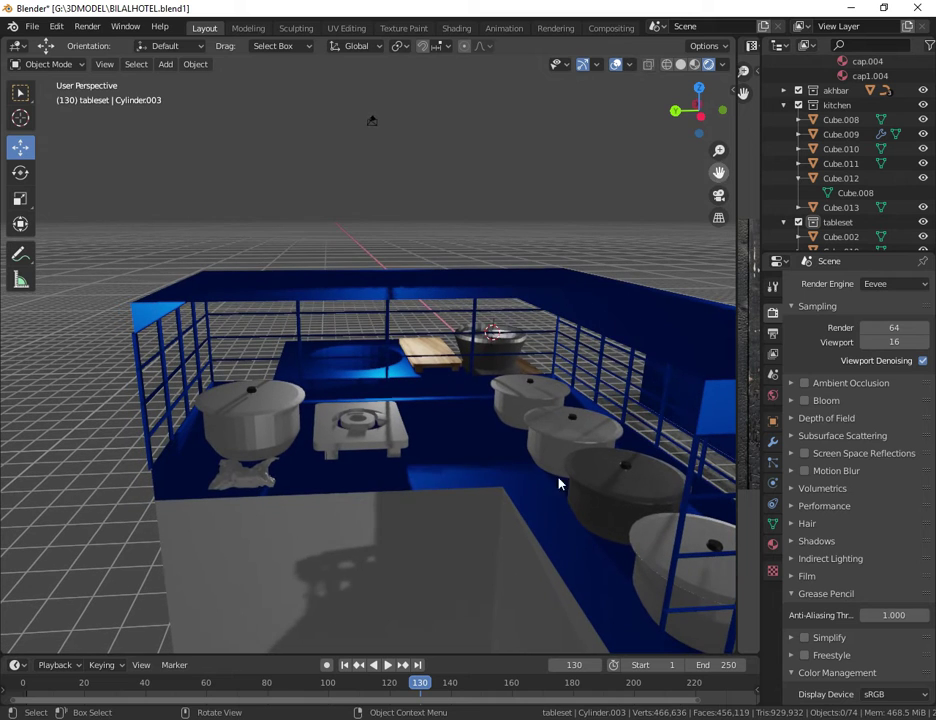
pyautogui.click(614, 510)
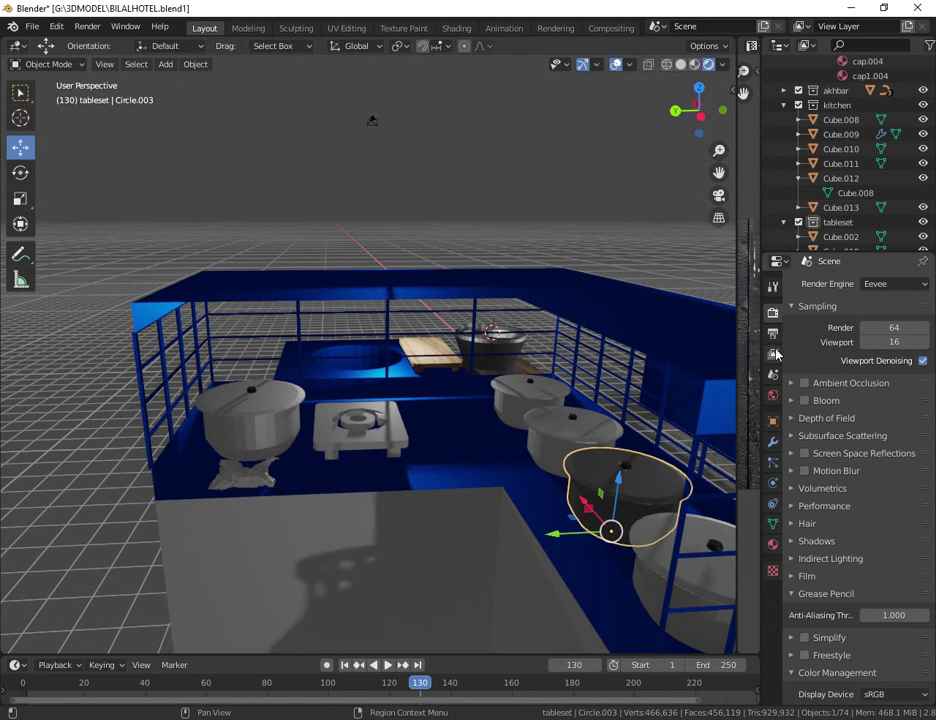
pyautogui.click(774, 543)
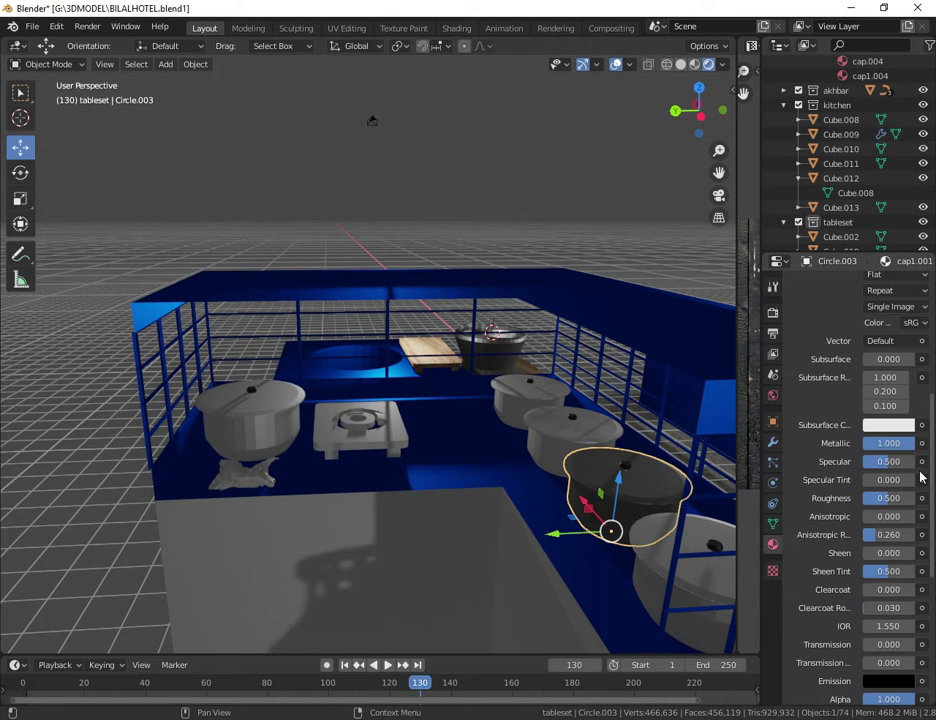
pyautogui.scroll(8, 918, 476)
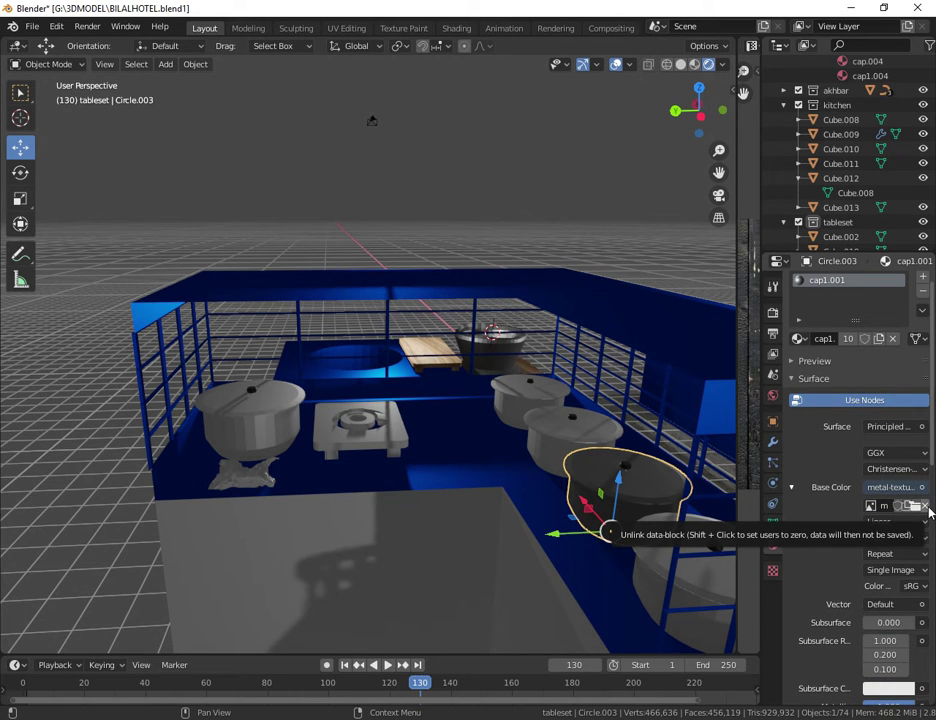
pyautogui.click(548, 437)
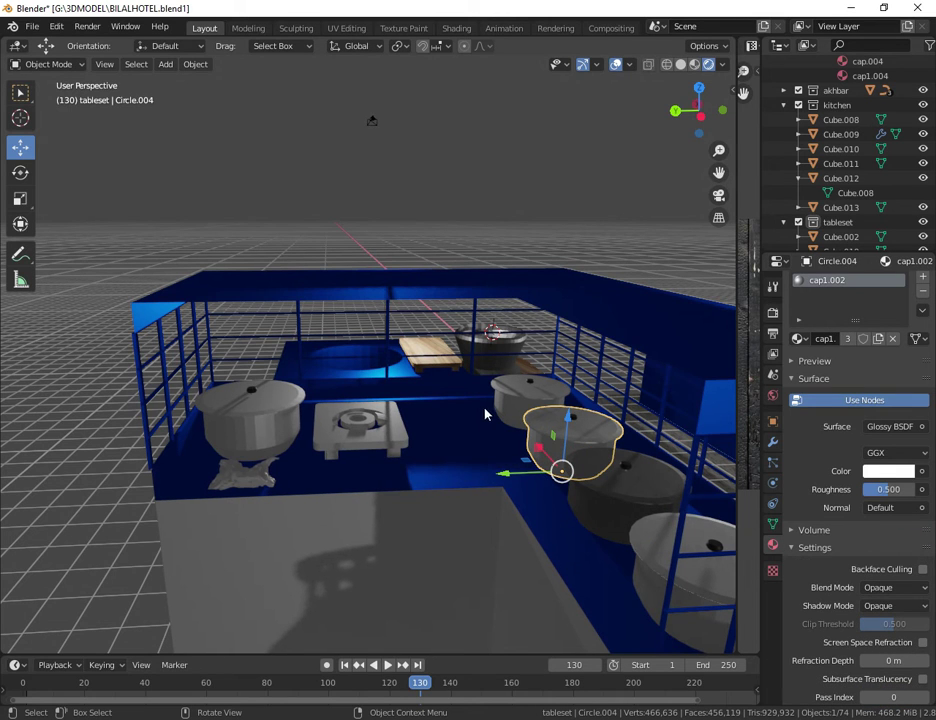
pyautogui.click(366, 440)
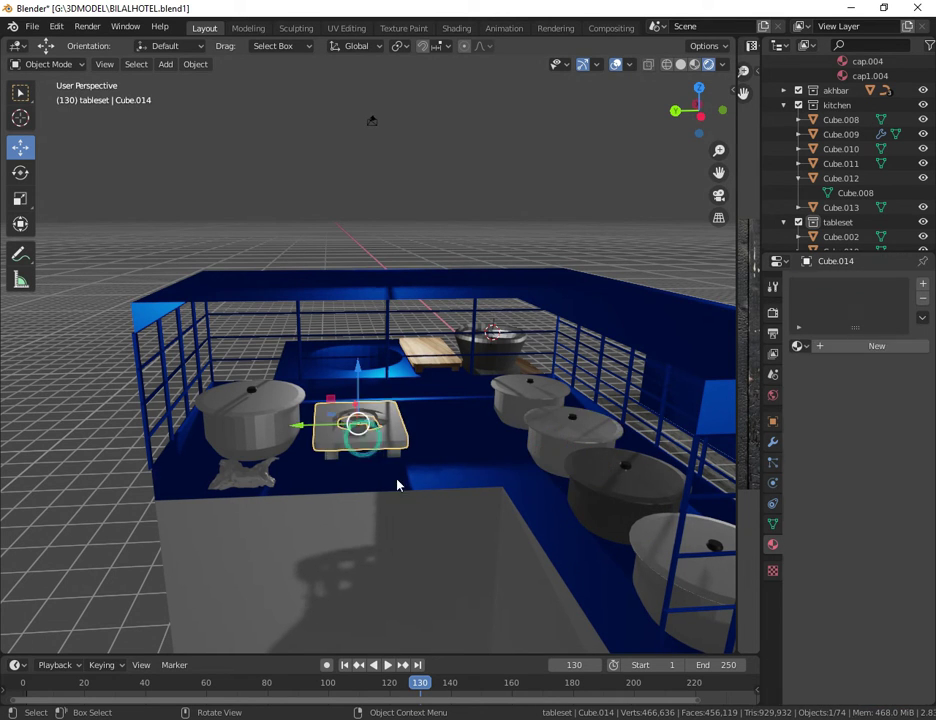